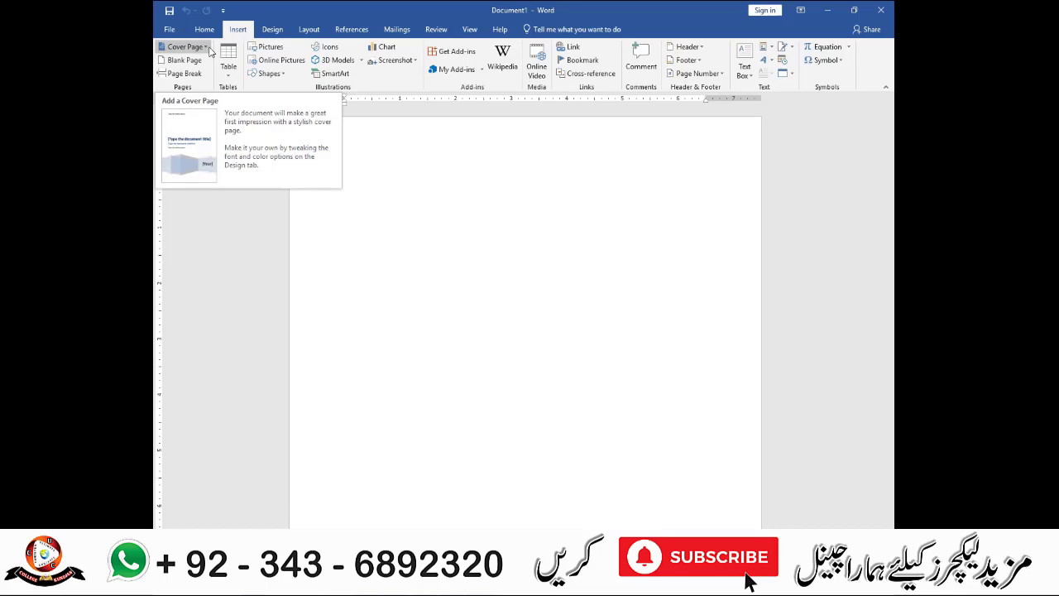
# Step: Insert the built-in Integral cover page into the blank document
pyautogui.click(207, 48)
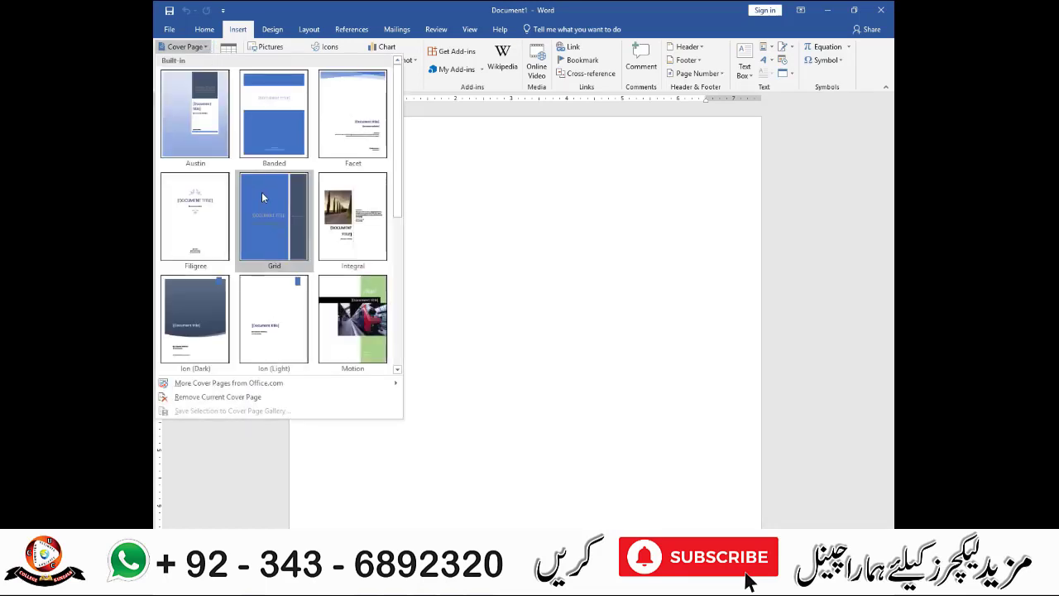
pyautogui.click(398, 371)
pyautogui.click(398, 372)
pyautogui.click(397, 371)
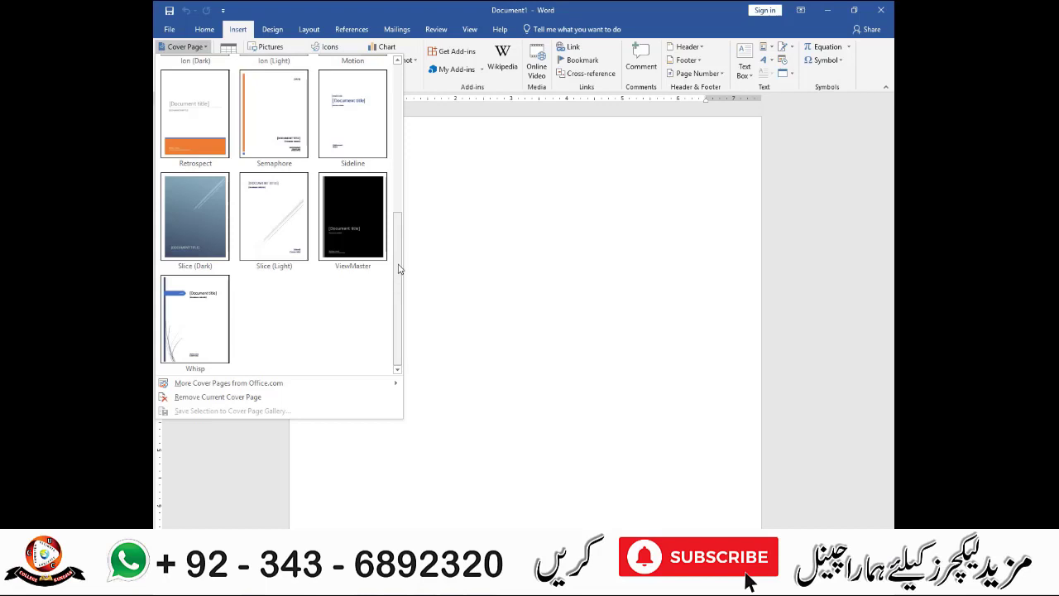
pyautogui.moveTo(399, 274); pyautogui.dragTo(405, 180)
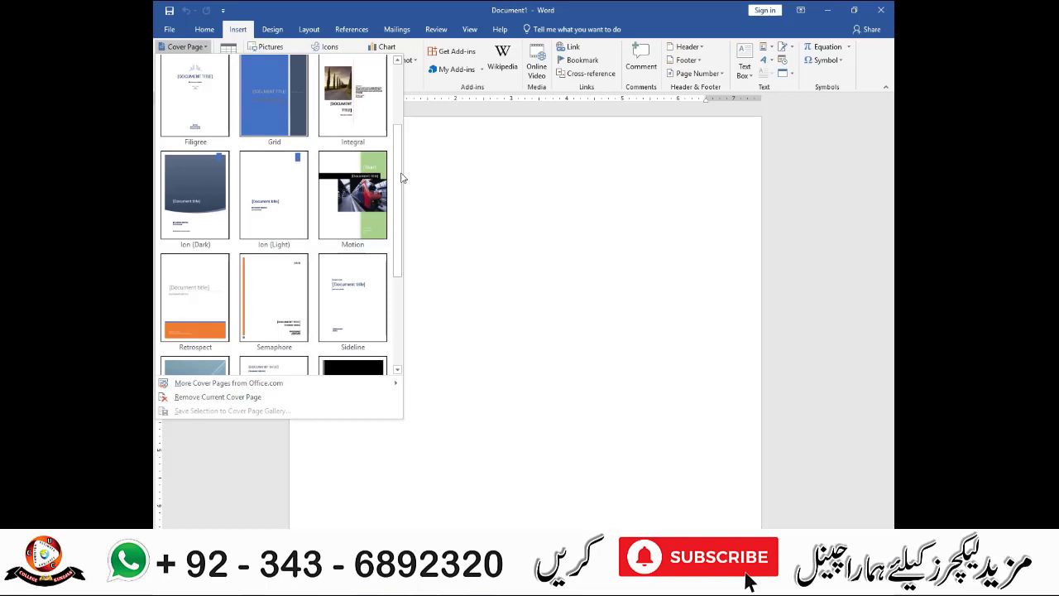
pyautogui.moveTo(402, 177); pyautogui.dragTo(401, 117)
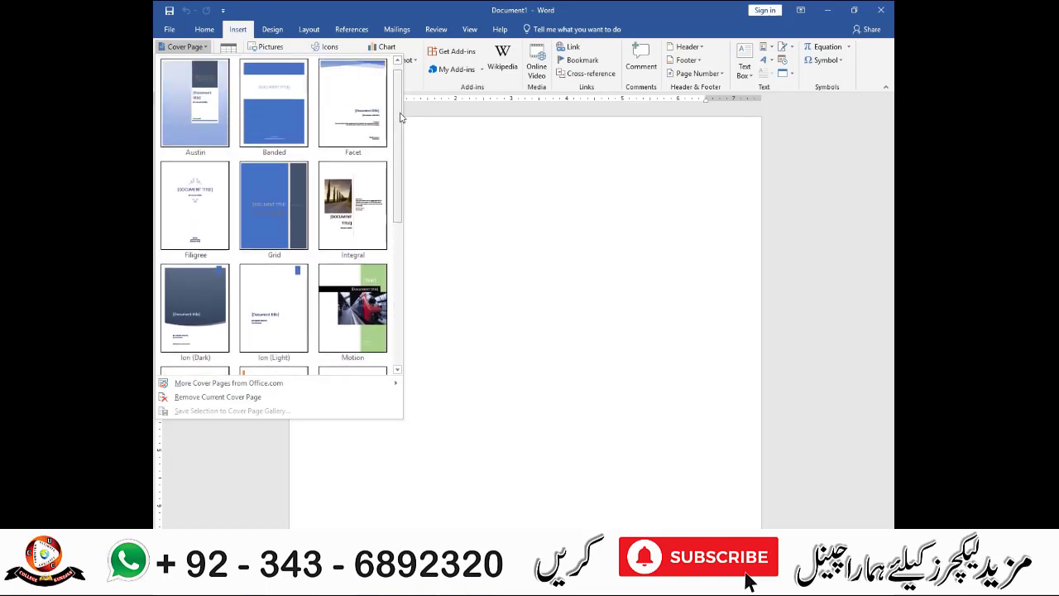
pyautogui.click(366, 207)
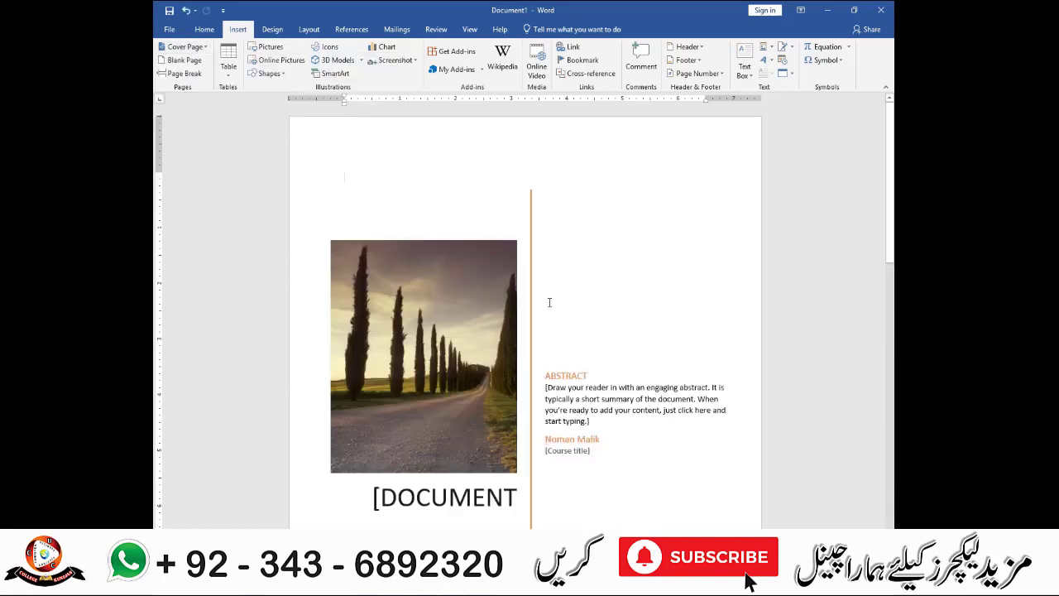
# Step: Delete the placeholder paragraph under the ABSTRACT heading on the cover page
pyautogui.scroll(-3, 627, 345)
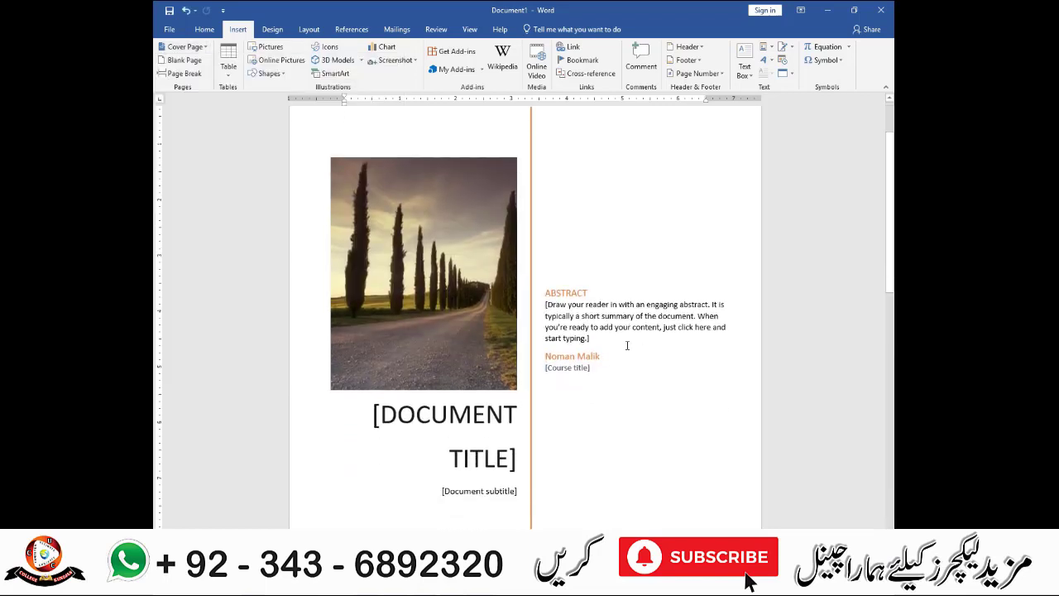
pyautogui.click(435, 271)
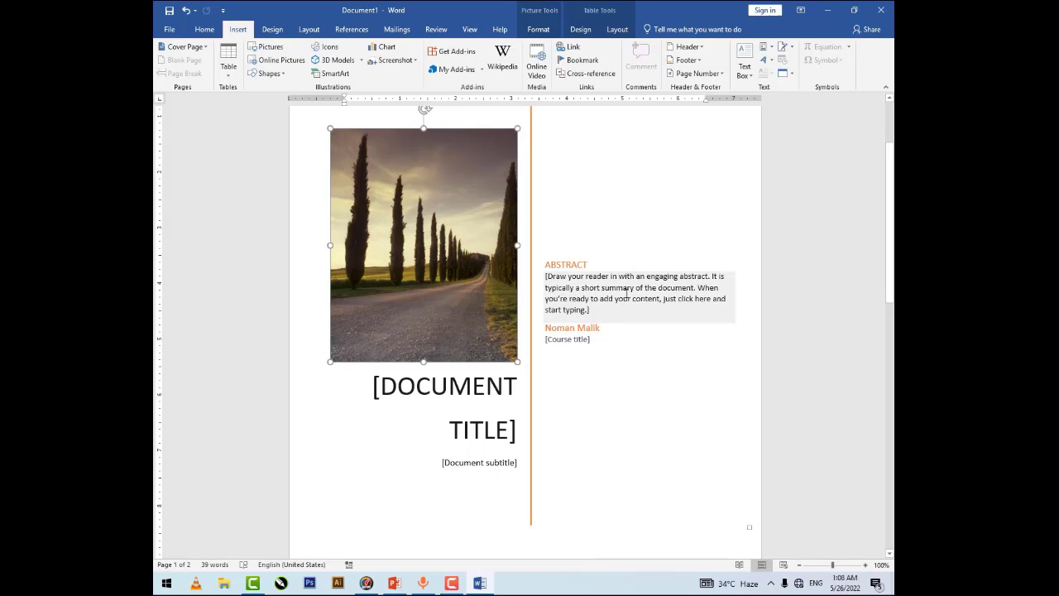
pyautogui.click(608, 294)
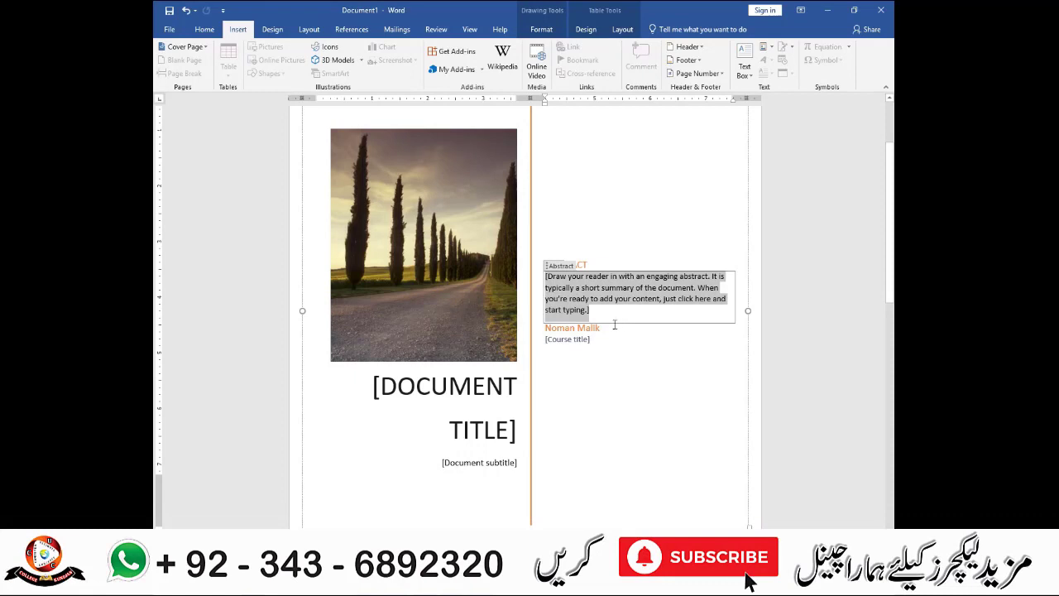
pyautogui.click(589, 266)
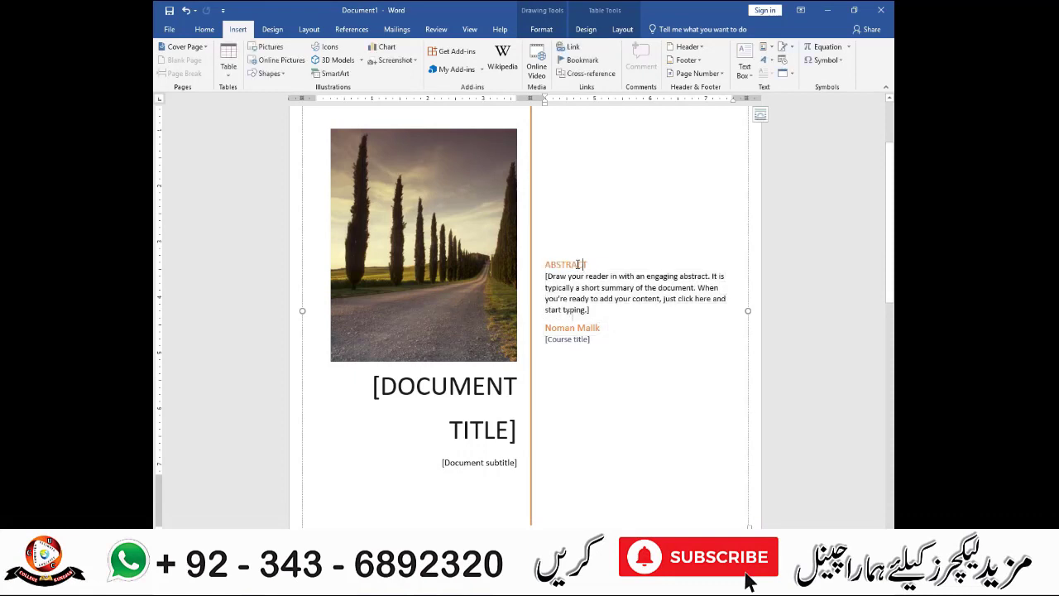
pyautogui.click(595, 273)
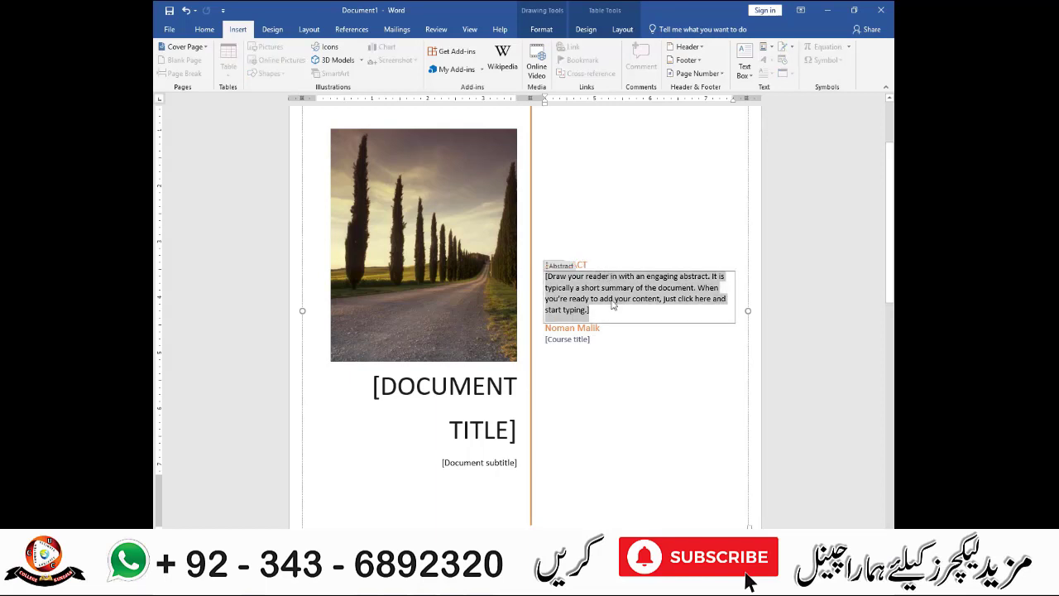
pyautogui.press('Delete')
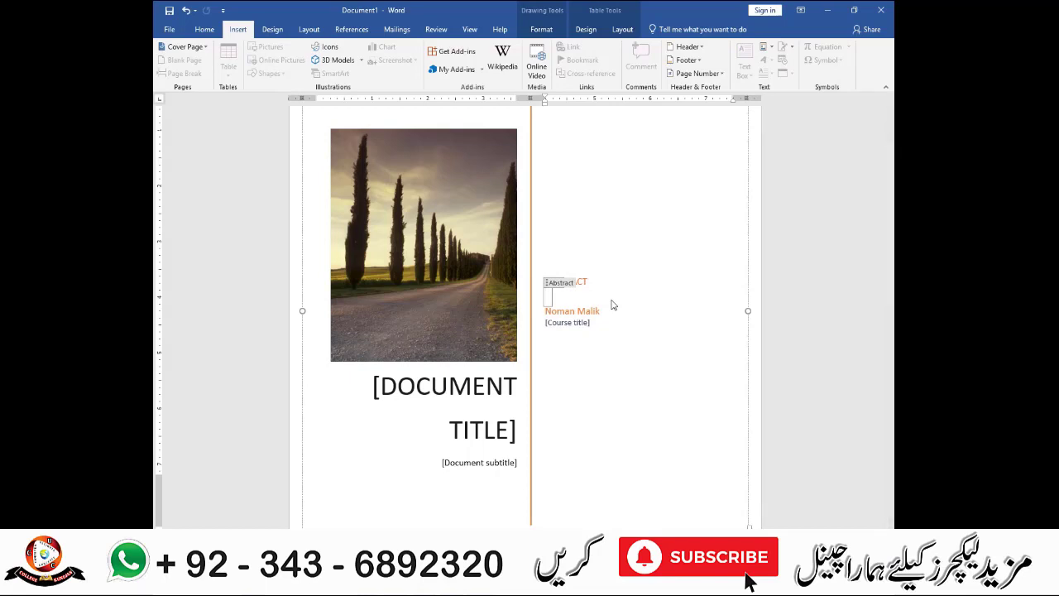
# Step: Replace the cover page's document title placeholder with U3C
pyautogui.click(486, 386)
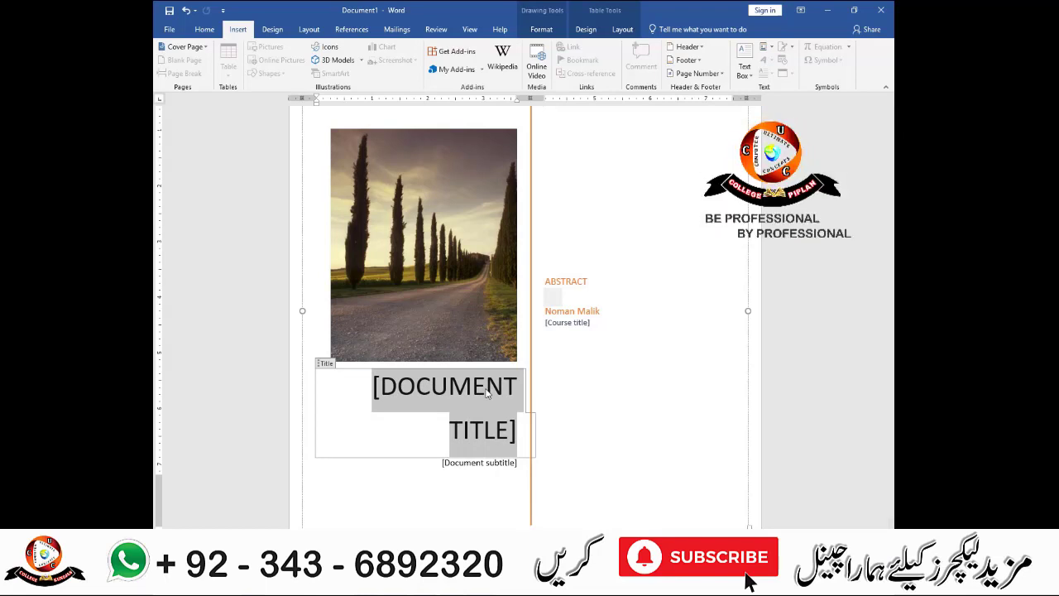
pyautogui.write('U3C')
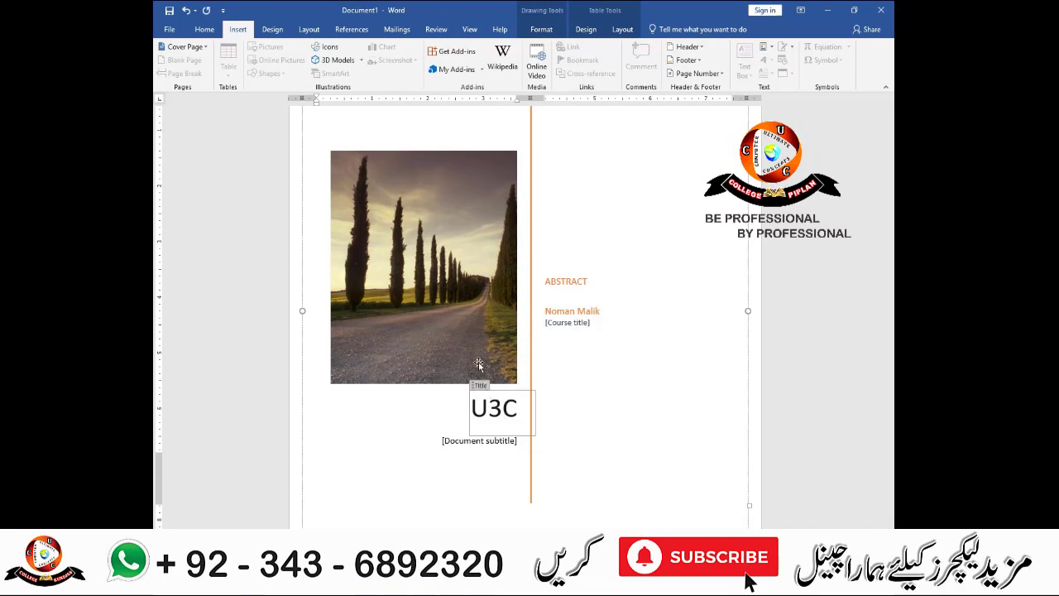
pyautogui.click(693, 201)
# Step: Delete the cover page's contents, its frame and the extra page so a single empty page is left
pyautogui.scroll(1, 637, 293)
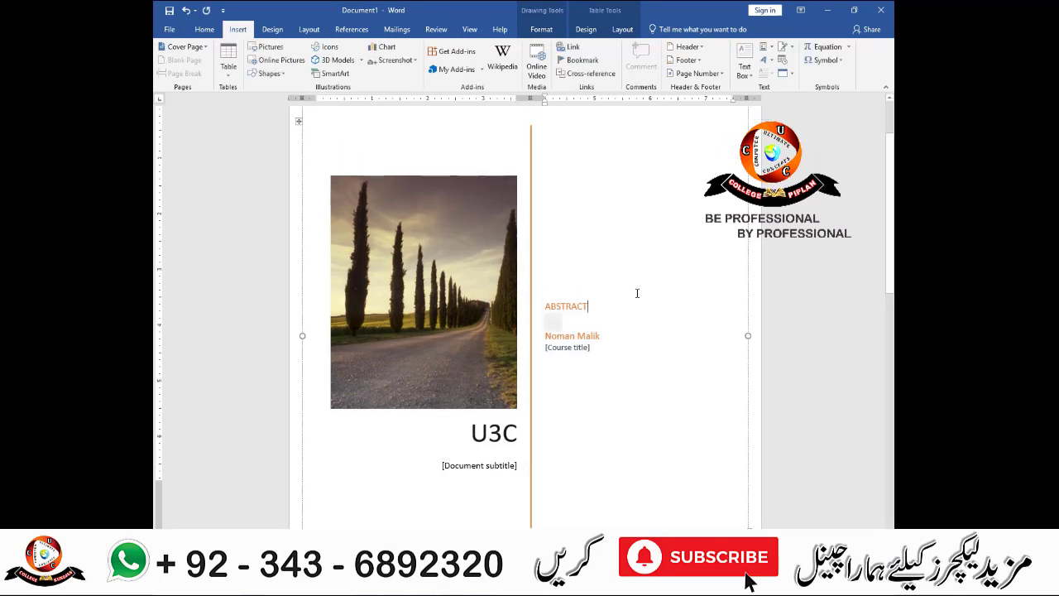
pyautogui.scroll(2, 637, 293)
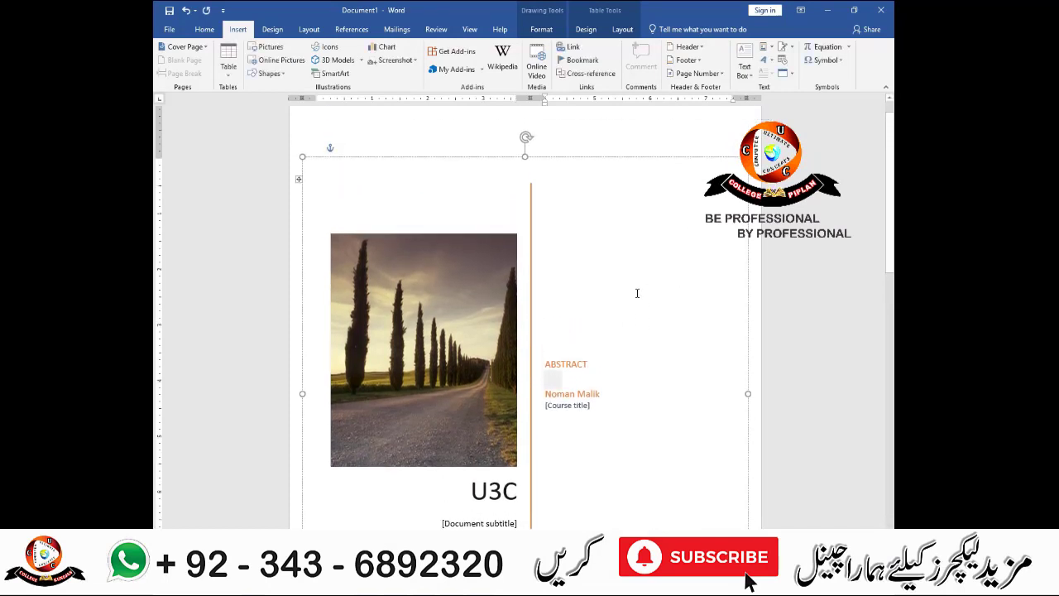
pyautogui.click(540, 157)
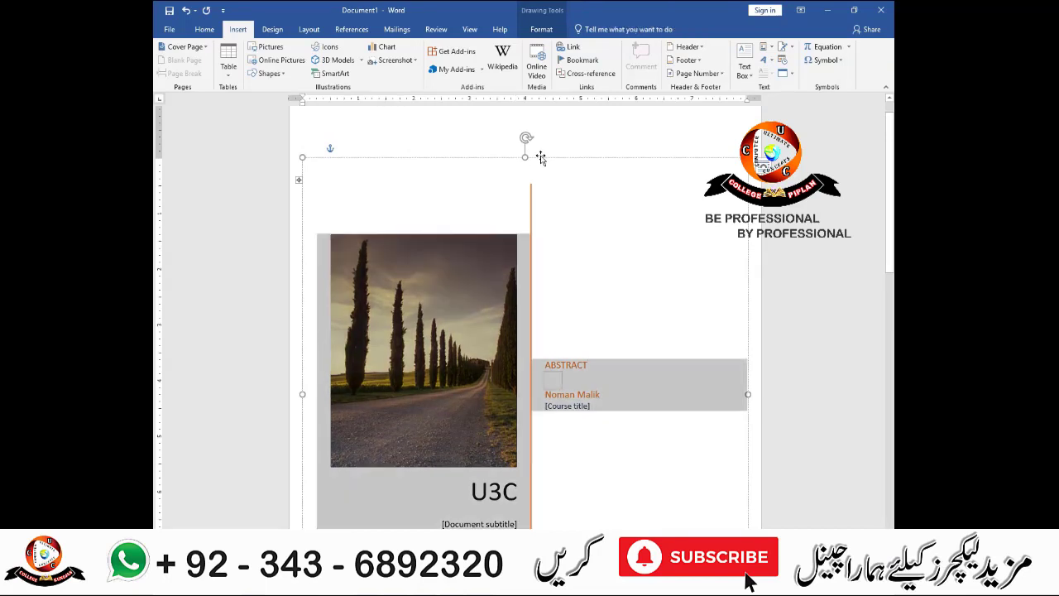
pyautogui.press('Delete')
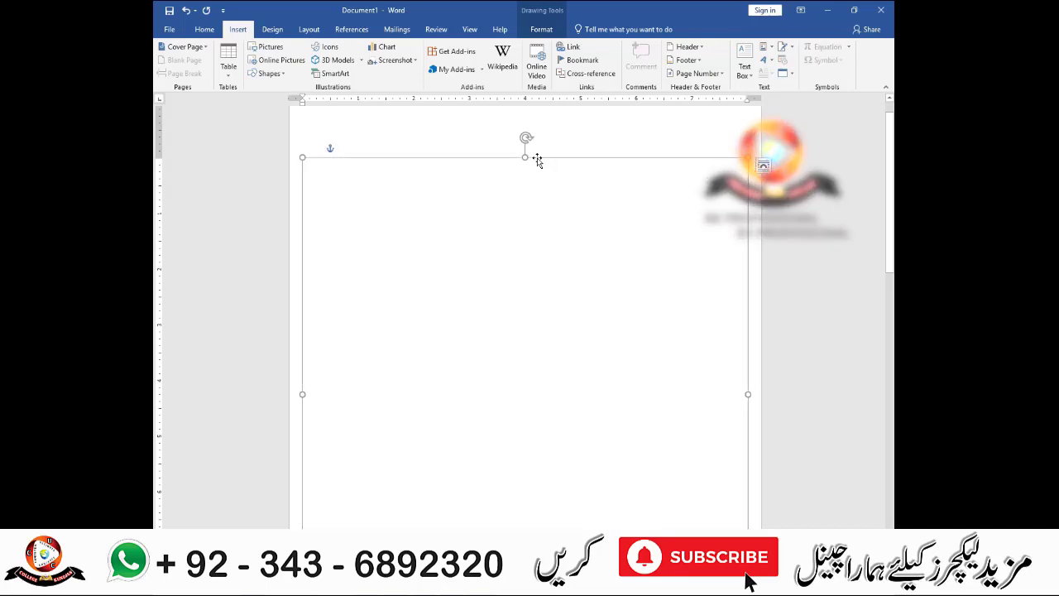
pyautogui.press('Delete')
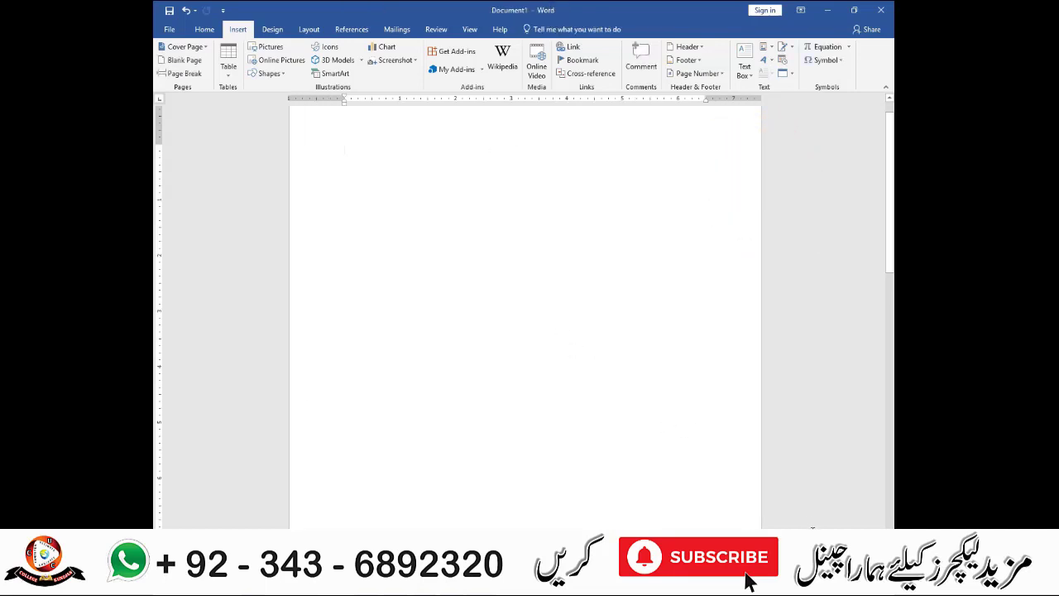
pyautogui.scroll(-8, 704, 479)
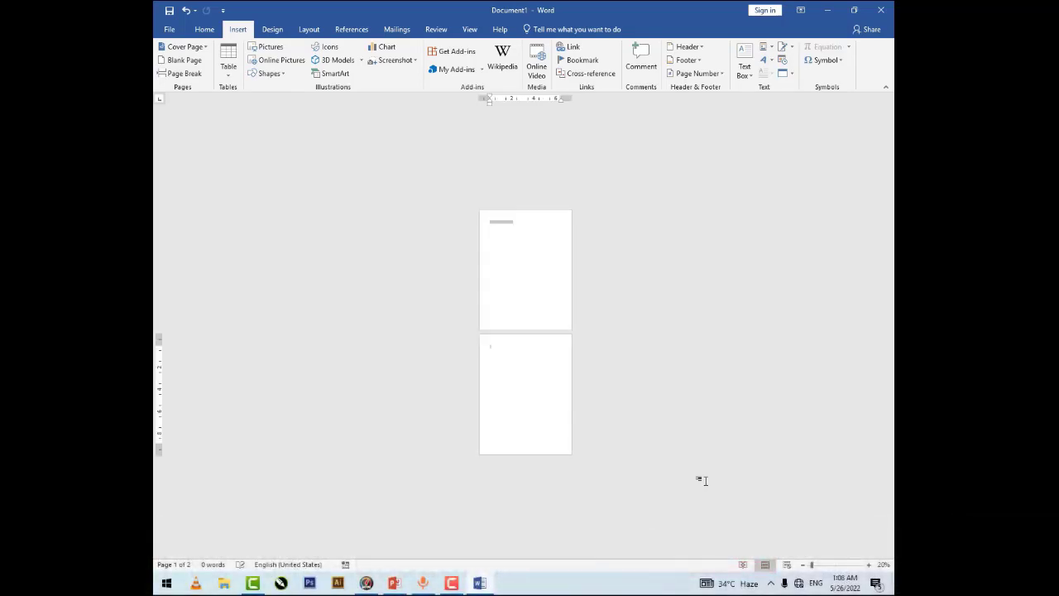
pyautogui.press('Delete')
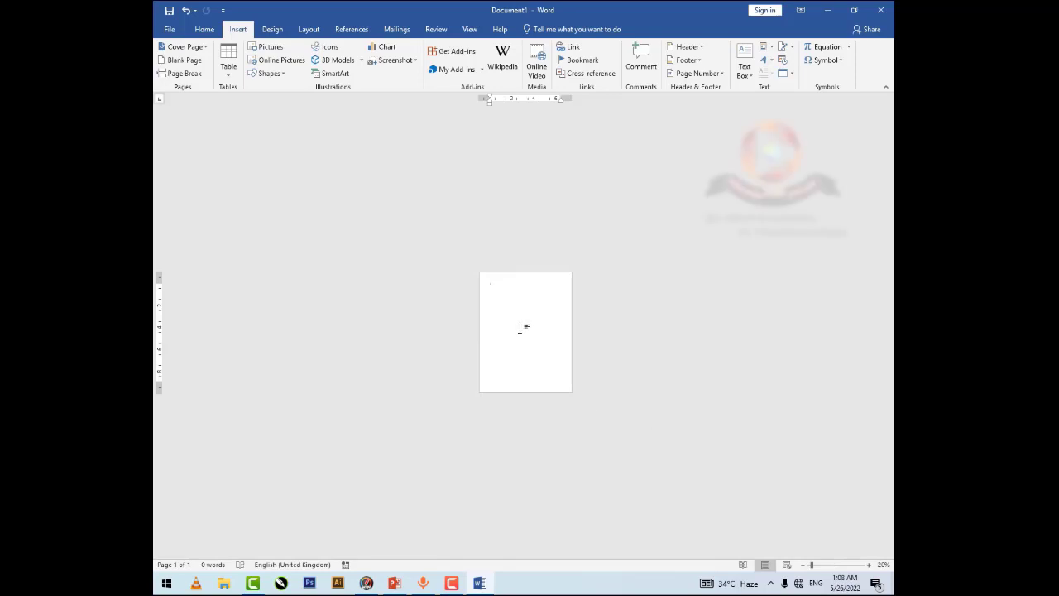
# Step: Insert a blank page and remove it again
pyautogui.click(185, 60)
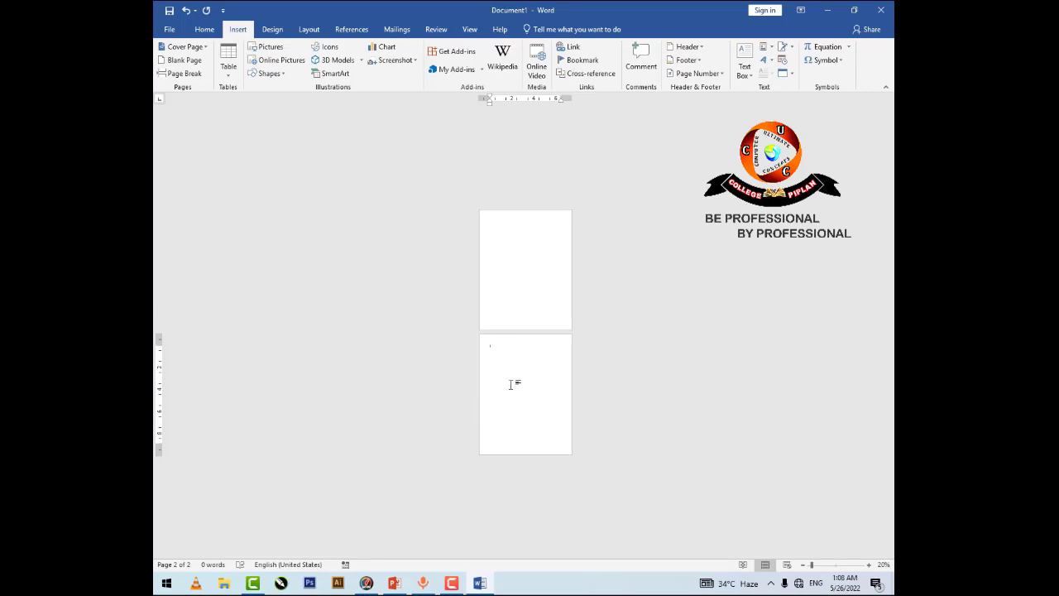
pyautogui.press('BackSpace')
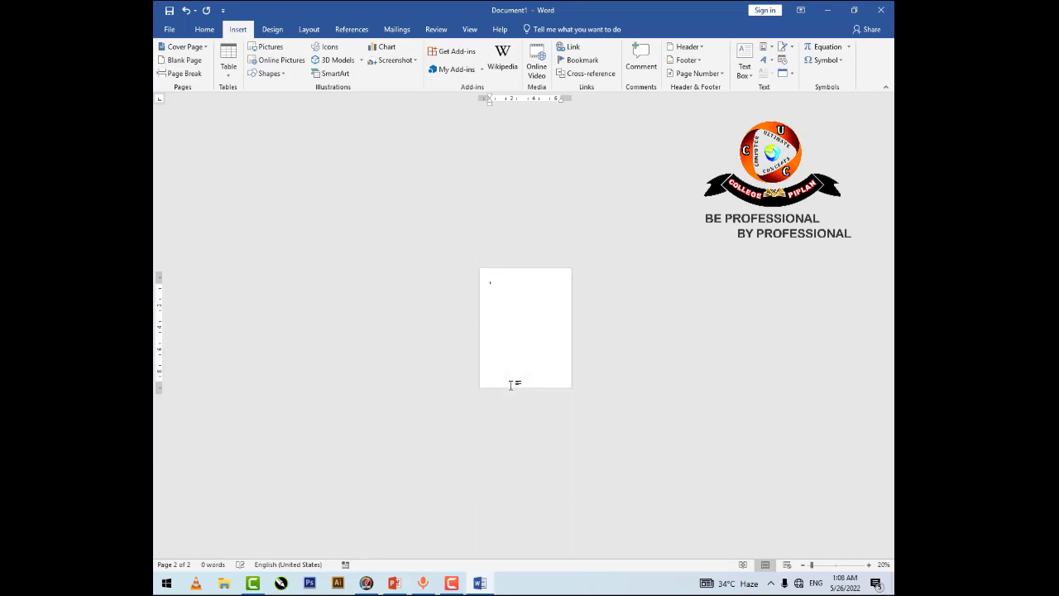
# Step: Fill the page with five paragraphs of automatically generated sample text
pyautogui.write('=')
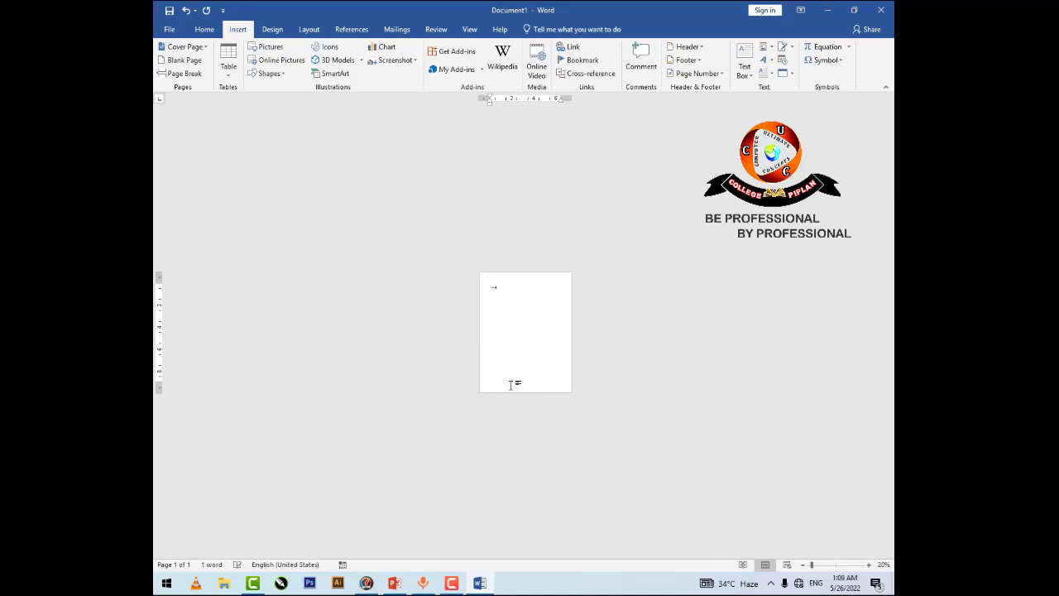
pyautogui.press('Return')
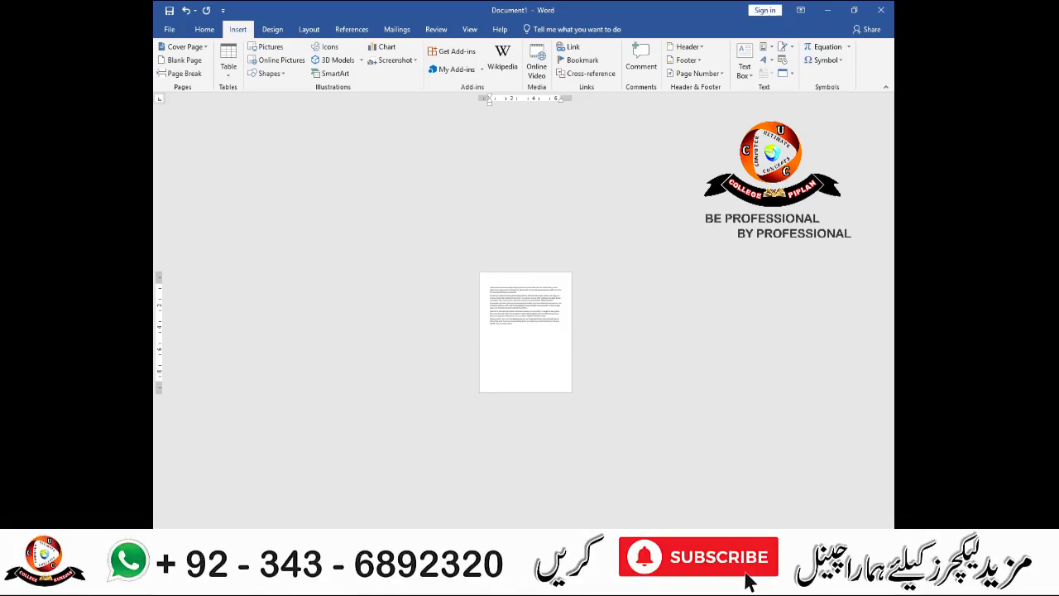
pyautogui.scroll(3, 525, 331)
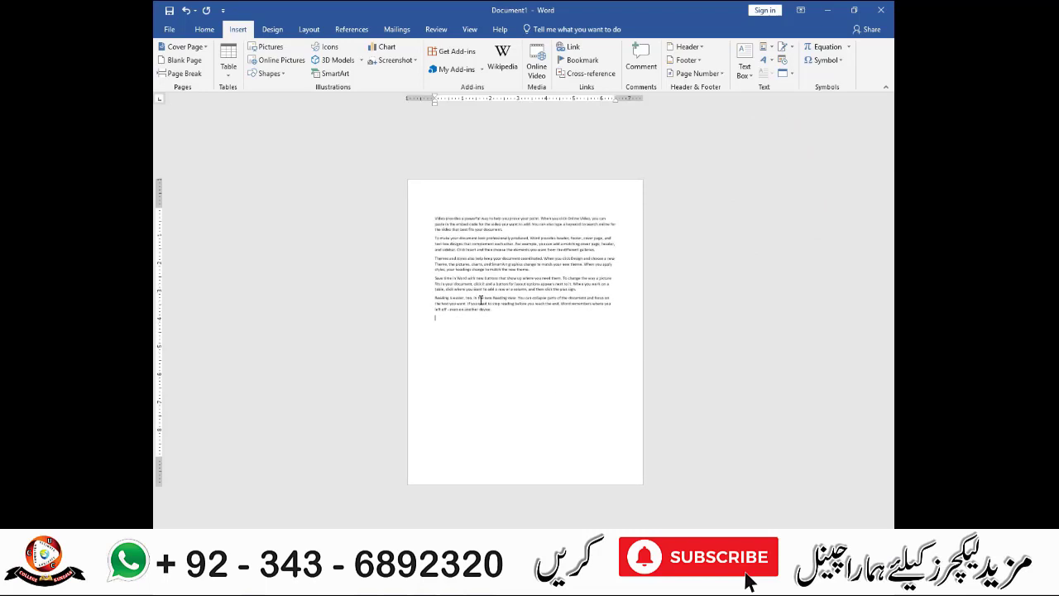
# Step: Copy all the sample paragraphs, add a page break after them and paste the copy on the second page
pyautogui.moveTo(496, 314); pyautogui.dragTo(416, 212)
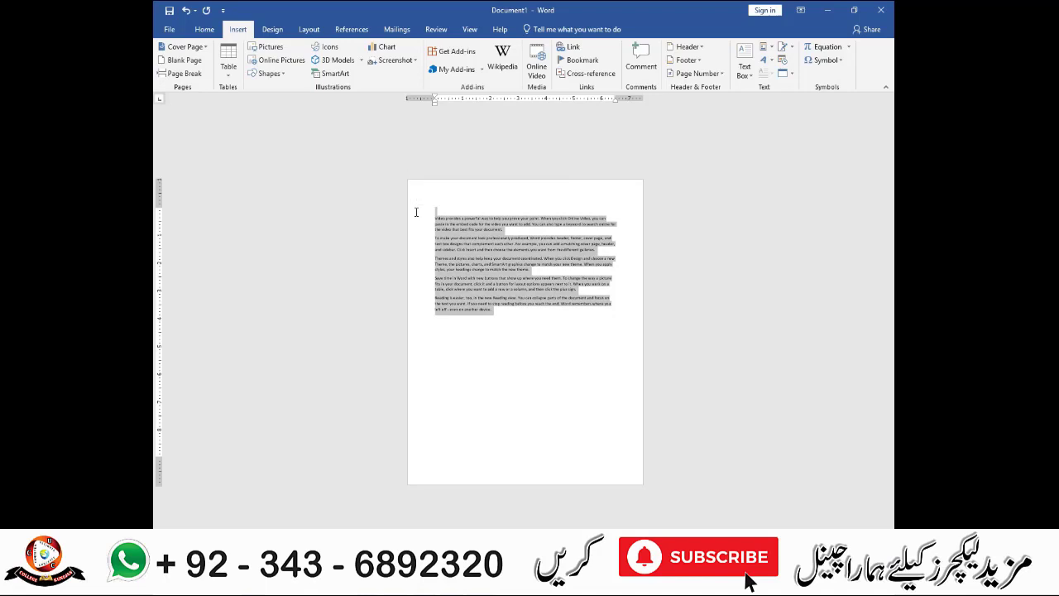
pyautogui.click(517, 319)
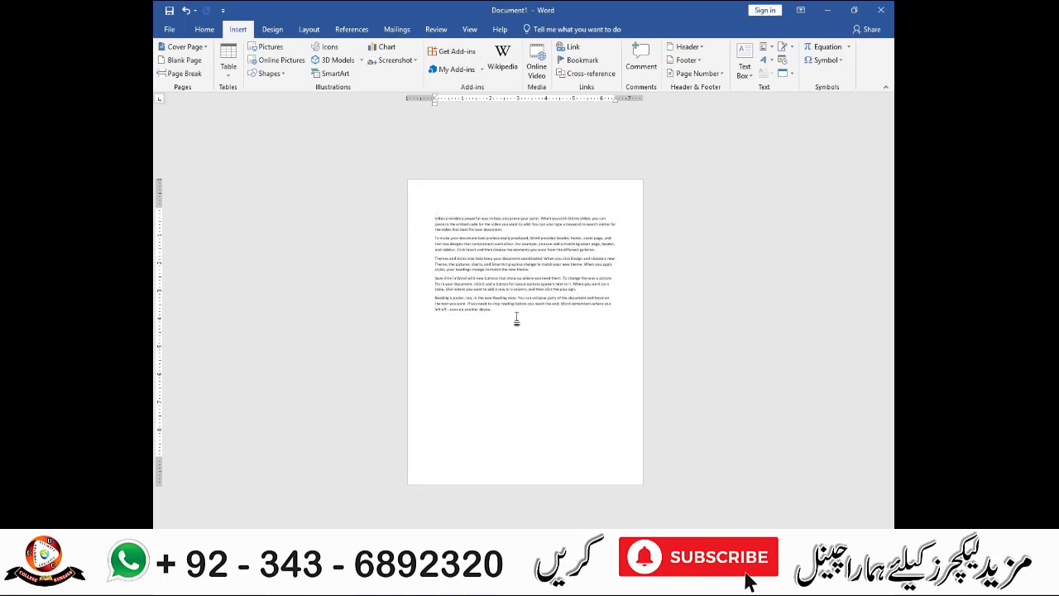
pyautogui.hotkey('ctrl', 'Return')
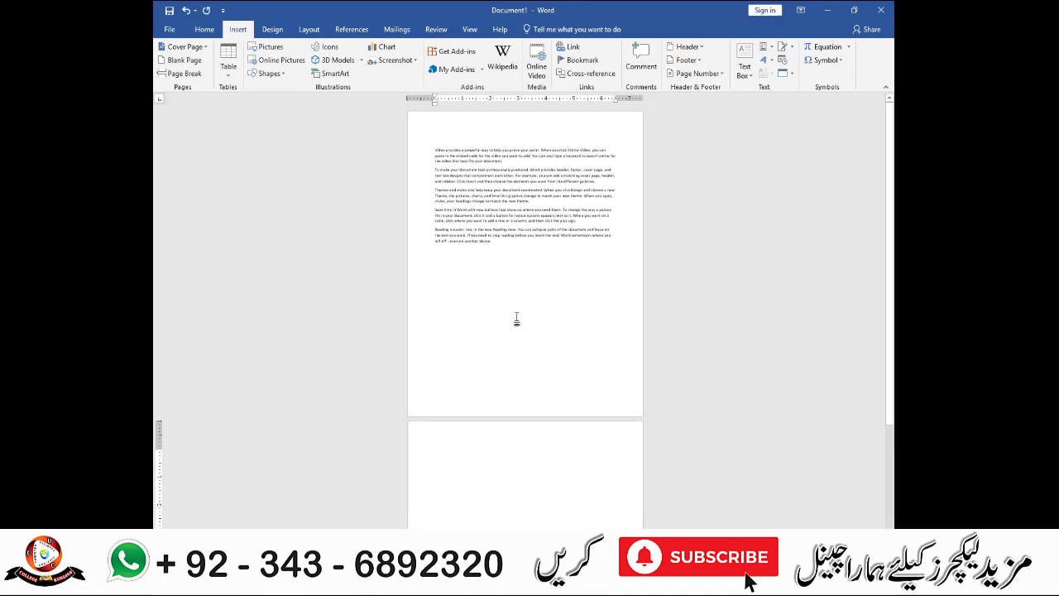
pyautogui.hotkey('ctrl', 'p')
pyautogui.press('Escape')
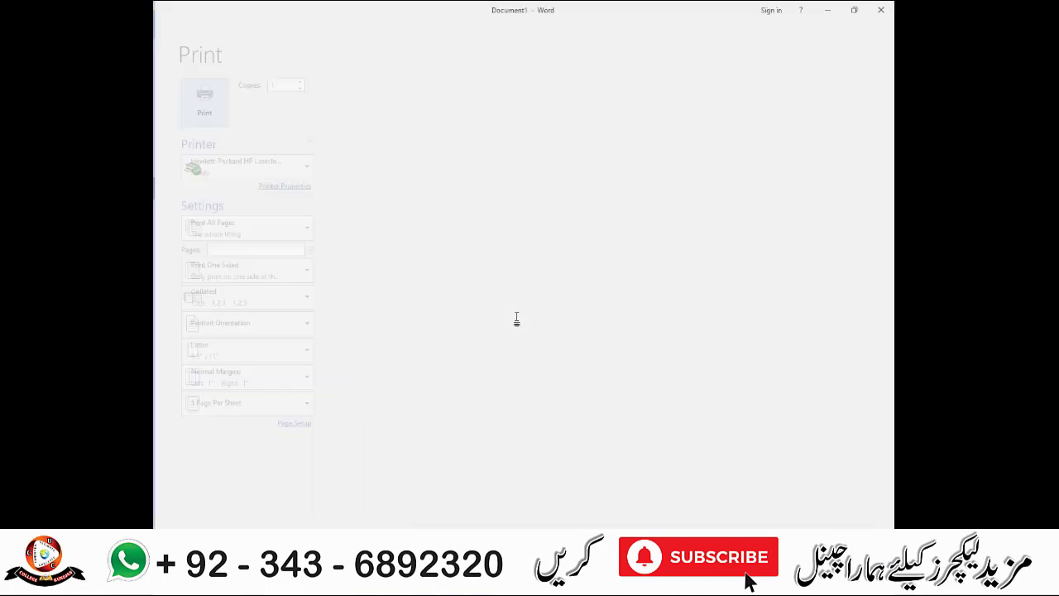
pyautogui.hotkey('ctrl', 'v')
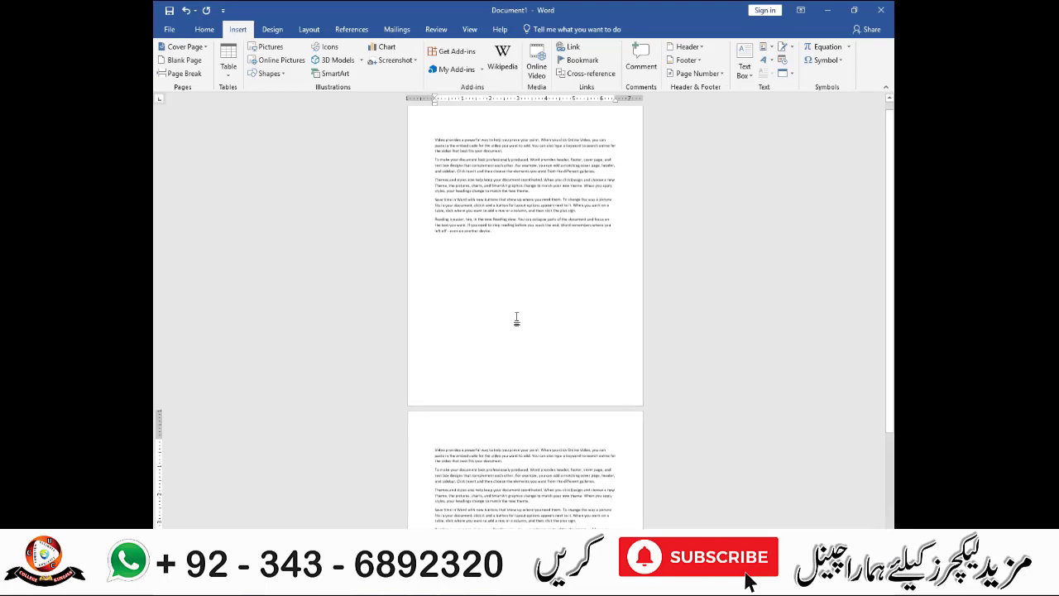
# Step: Insert a blank page between the two text pages and place the cursor on it
pyautogui.scroll(-1, 508, 303)
pyautogui.scroll(-1, 508, 303)
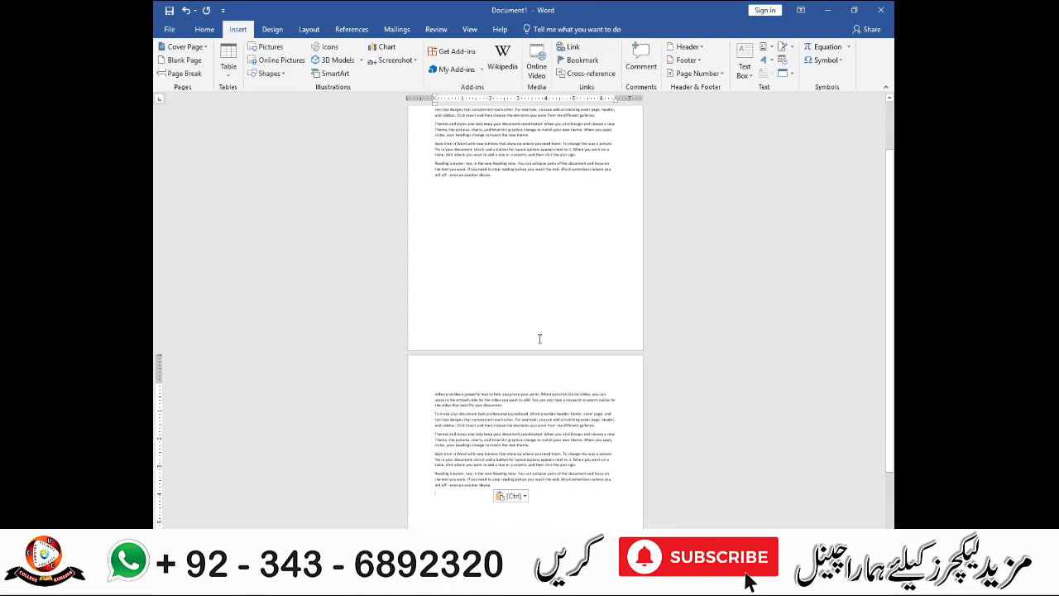
pyautogui.moveTo(814, 564); pyautogui.dragTo(811, 564)
pyautogui.scroll(-2, 508, 303)
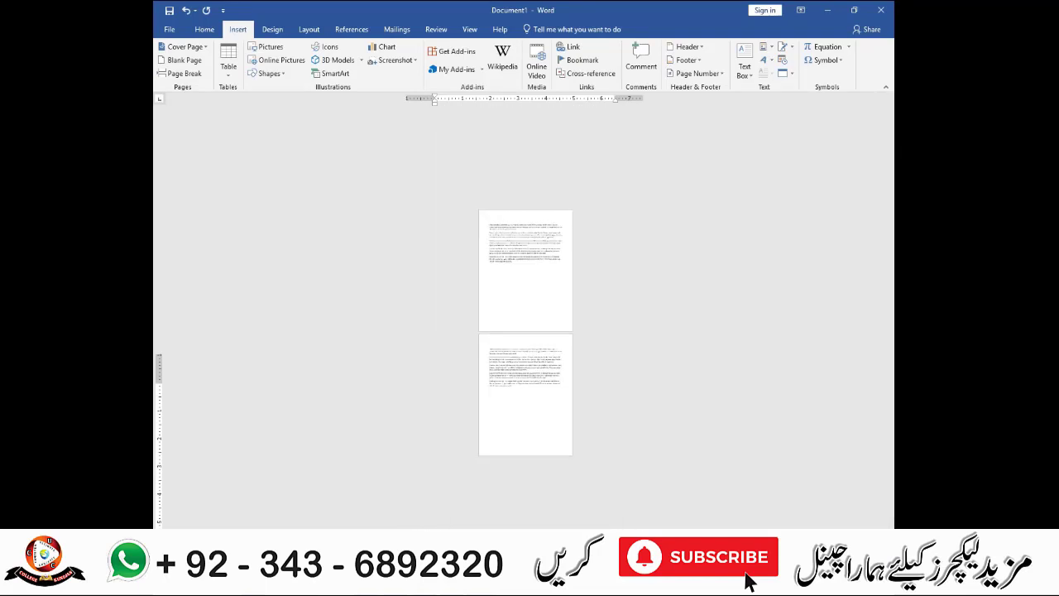
pyautogui.click(523, 270)
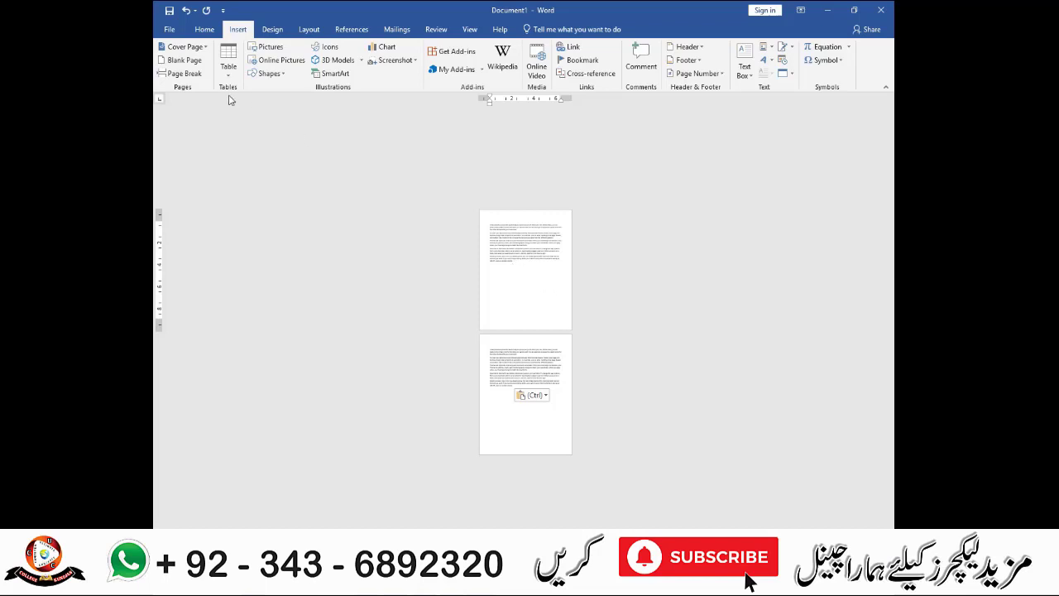
pyautogui.click(199, 62)
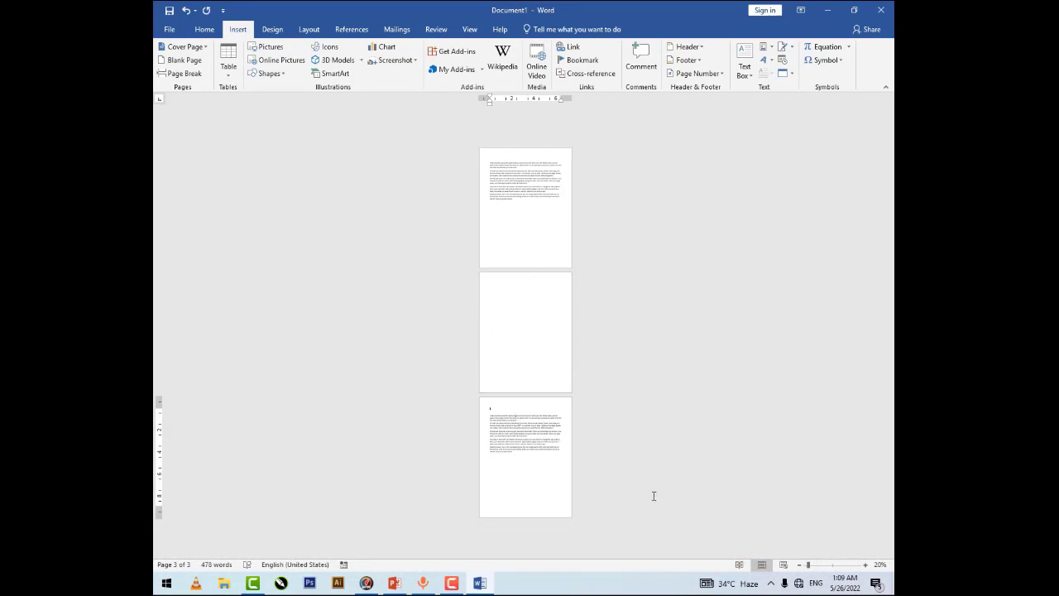
pyautogui.click(497, 344)
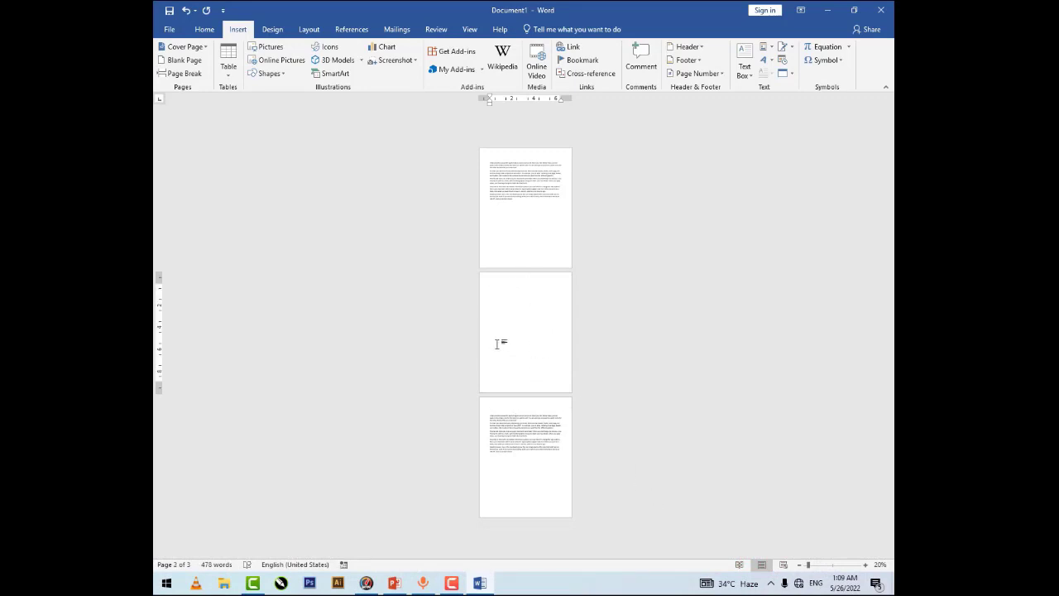
# Step: Remove the blank page between the two text pages and delete the copied paragraphs from the second page
pyautogui.press('BackSpace')
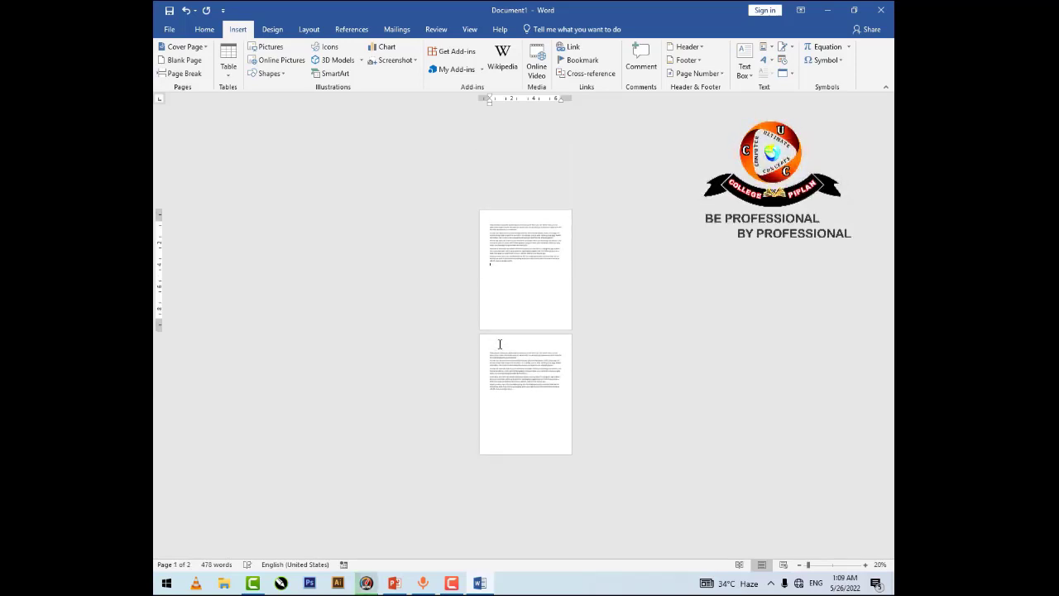
pyautogui.moveTo(539, 401); pyautogui.dragTo(462, 327)
pyautogui.click(464, 338)
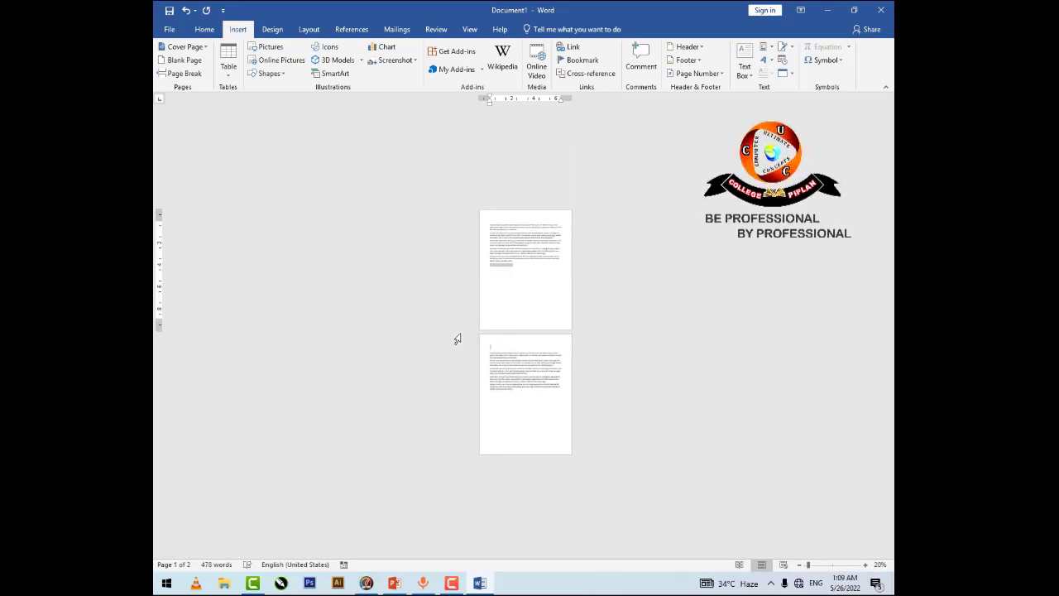
pyautogui.moveTo(532, 407); pyautogui.dragTo(484, 348)
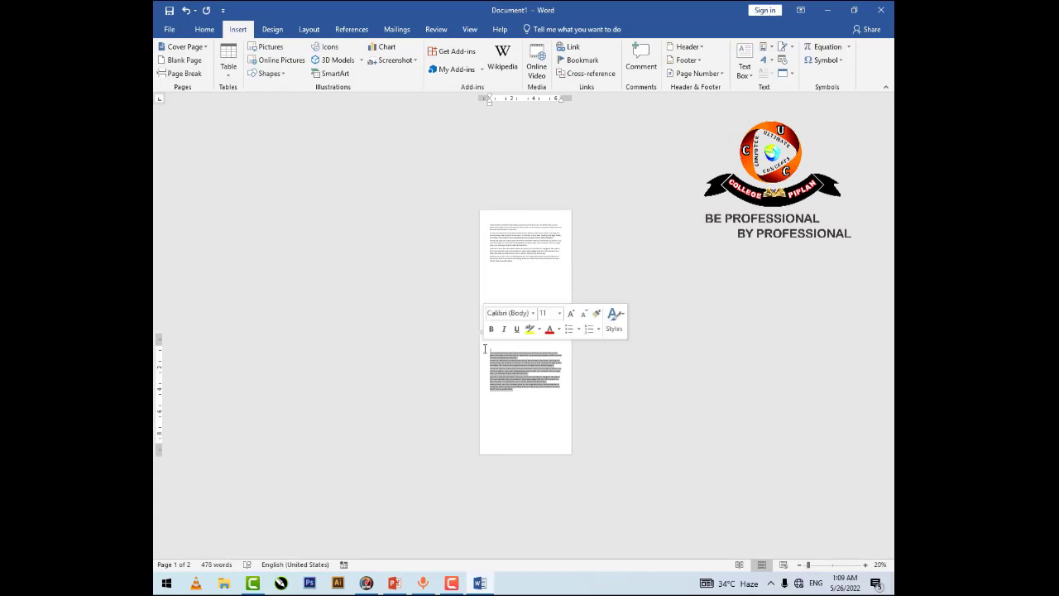
pyautogui.press('BackSpace')
pyautogui.press('BackSpace')
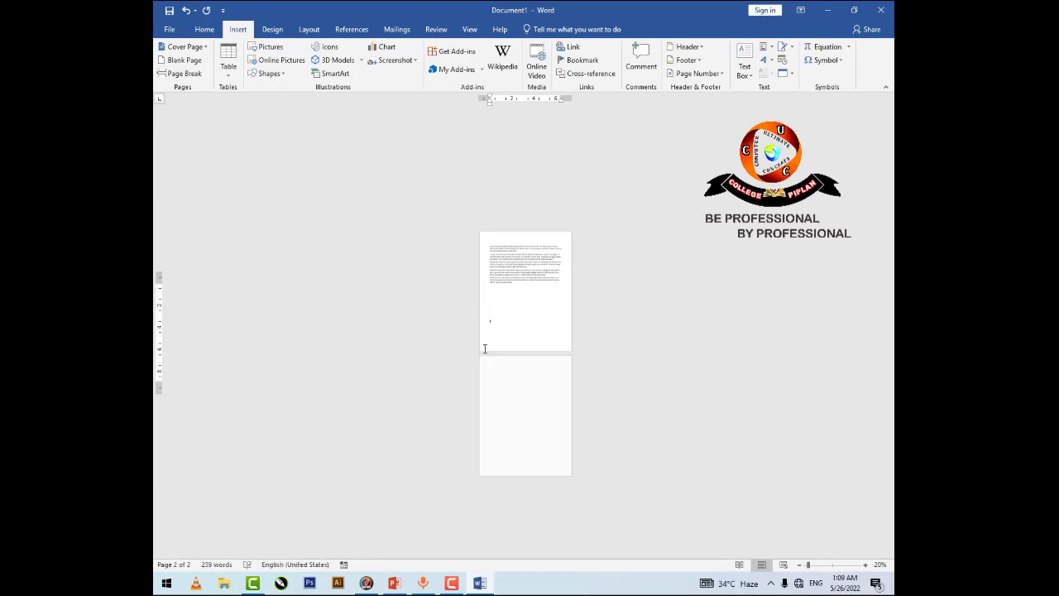
# Step: Insert a page break before the third paragraph, starting with "Themes and styles", so it starts on a new page
pyautogui.click(865, 564)
pyautogui.click(865, 564)
pyautogui.click(865, 564)
pyautogui.click(865, 564)
pyautogui.click(865, 564)
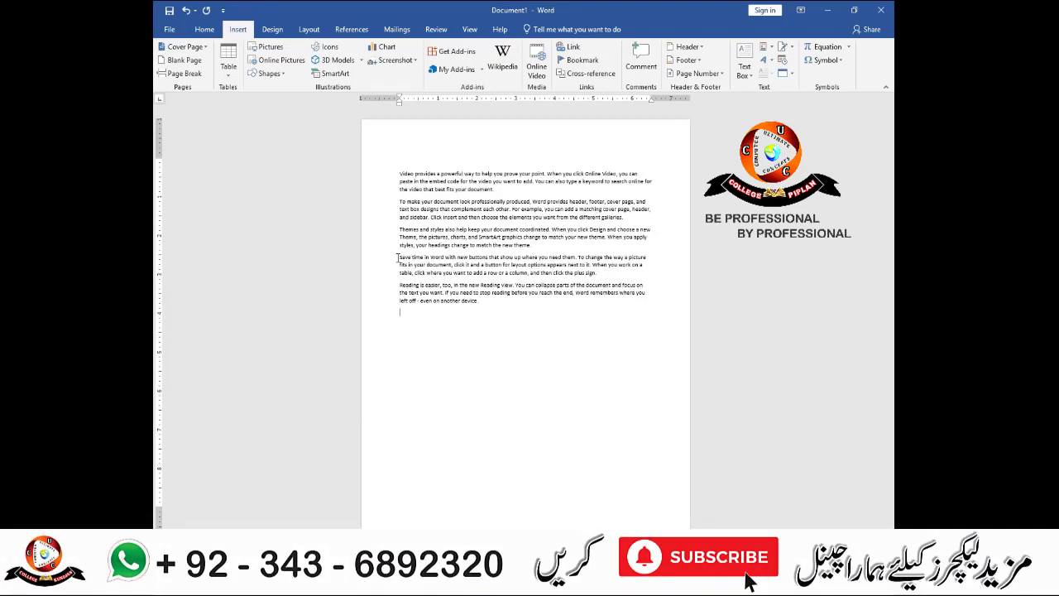
pyautogui.click(400, 232)
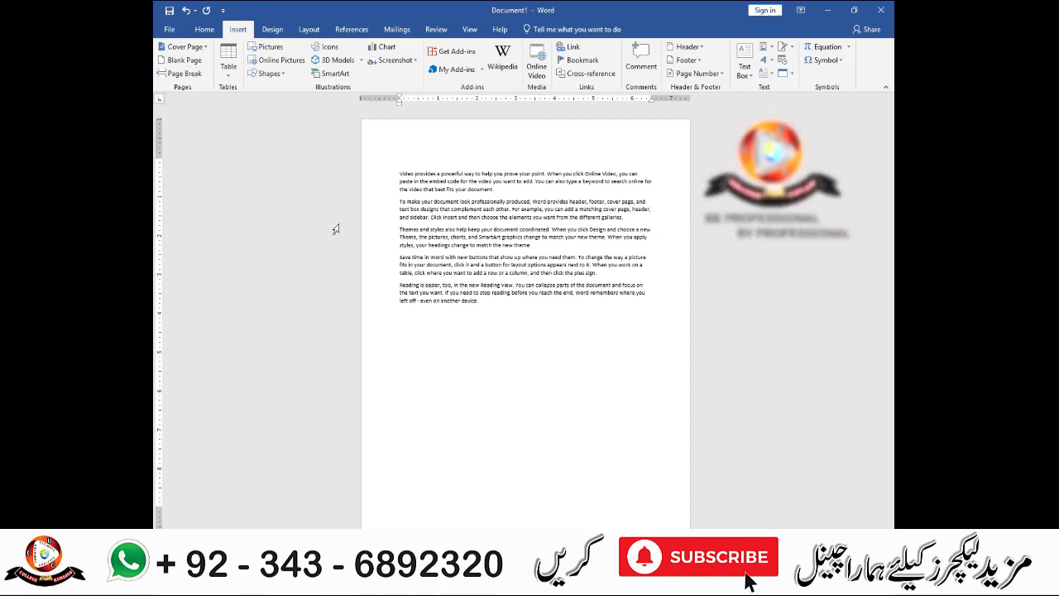
pyautogui.hotkey('ctrl', 'Return')
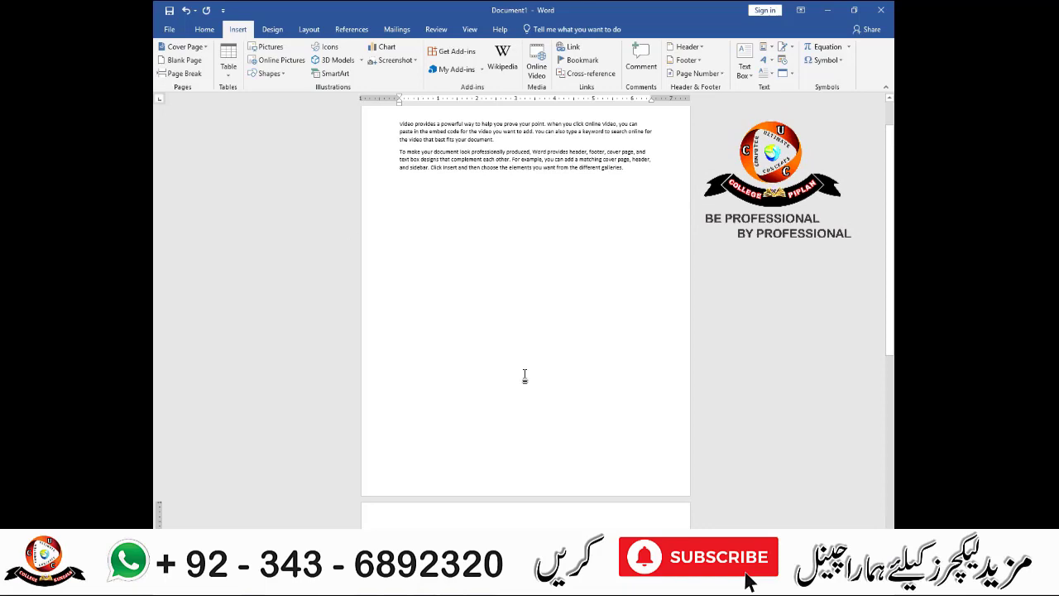
pyautogui.scroll(-5, 525, 375)
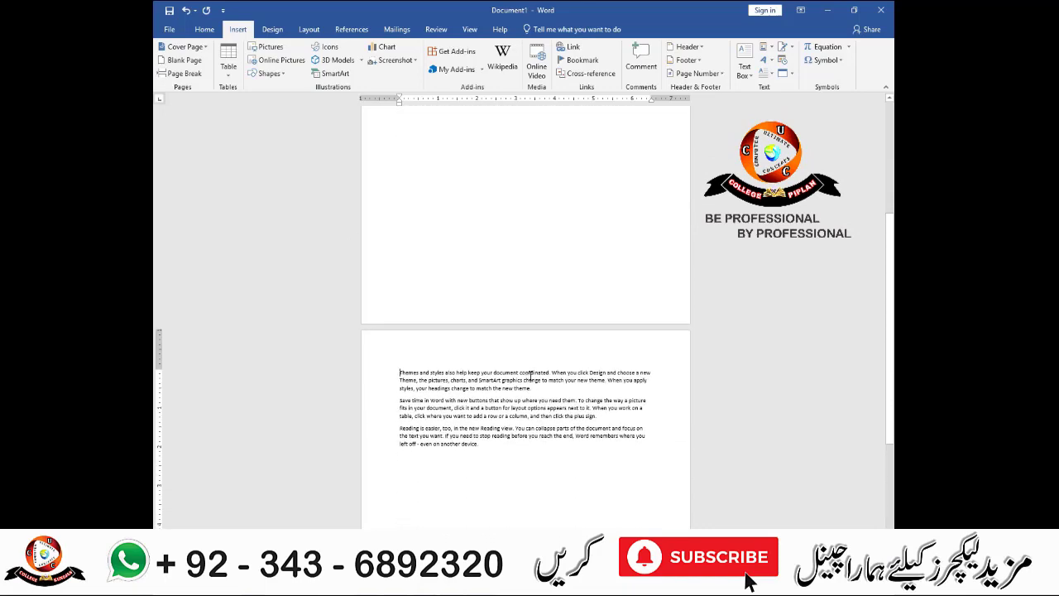
pyautogui.scroll(2, 530, 376)
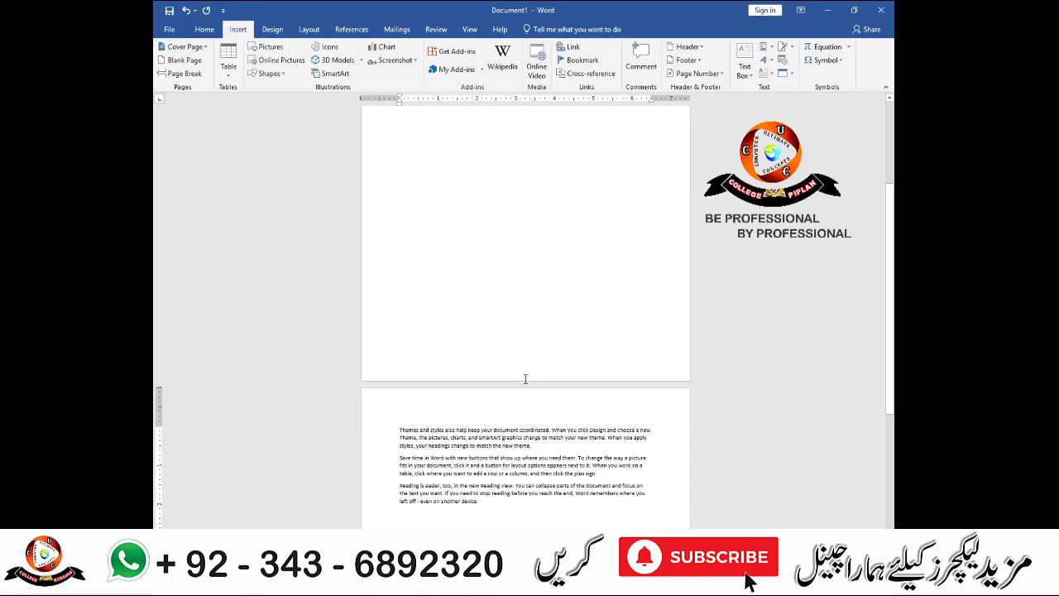
# Step: Delete the entire contents of the document
pyautogui.hotkey('ctrl', 'a')
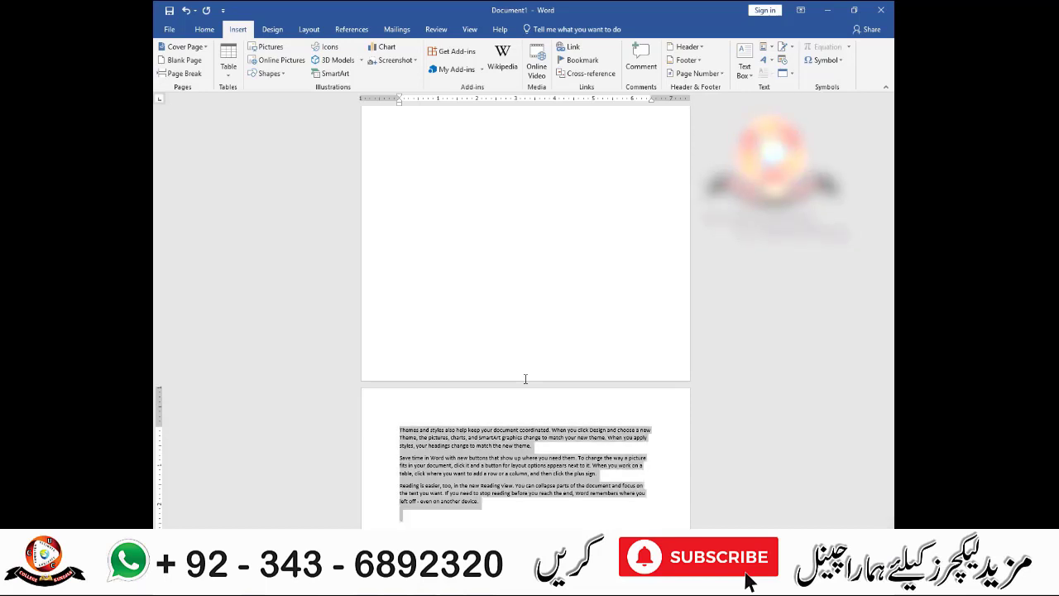
pyautogui.press('Delete')
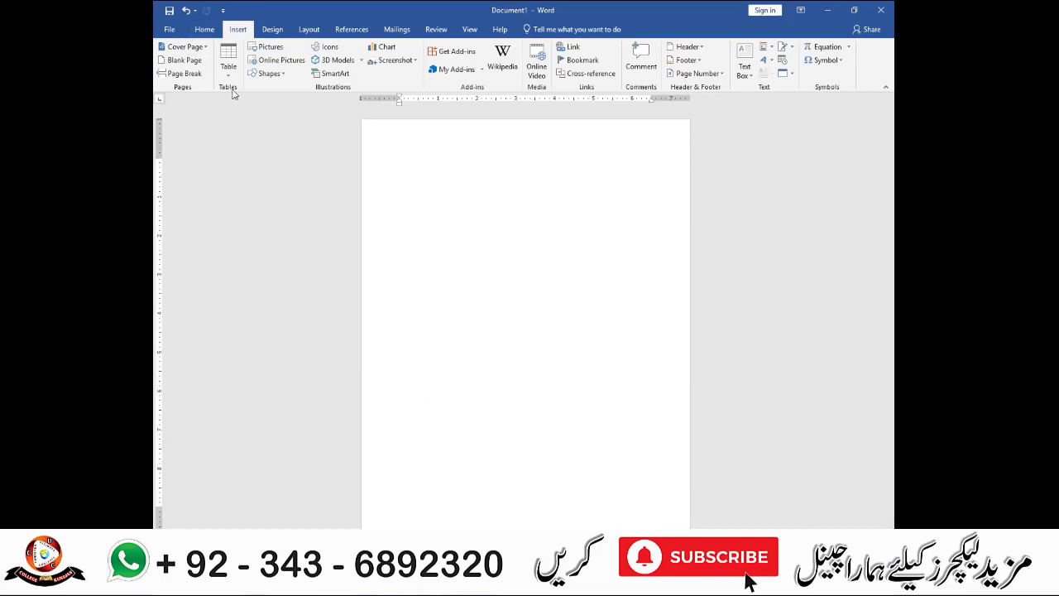
# Step: Try to insert a table with 70 columns and 70 rows
pyautogui.click(228, 78)
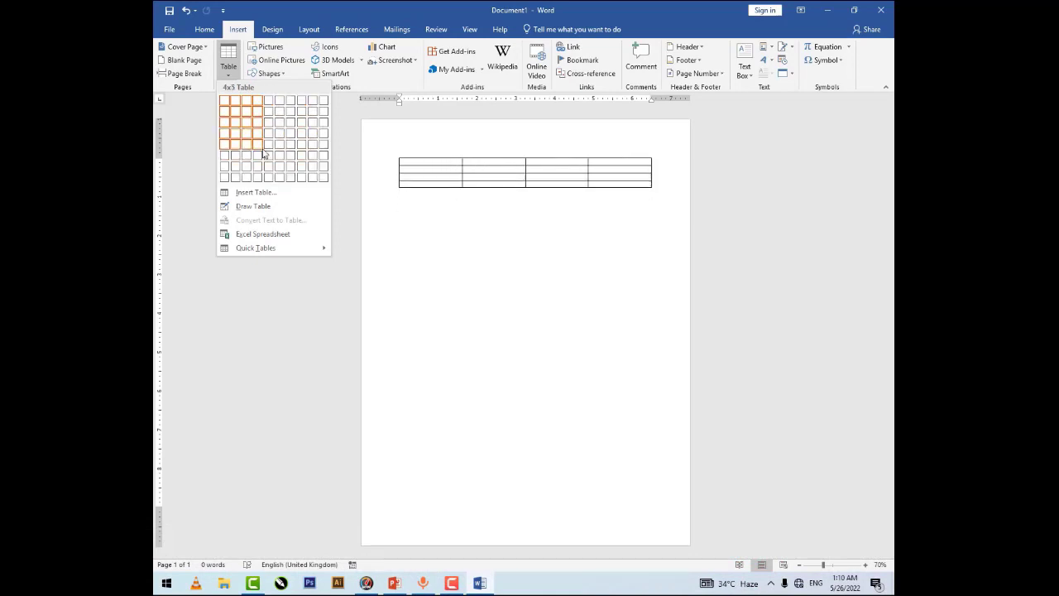
pyautogui.click(282, 193)
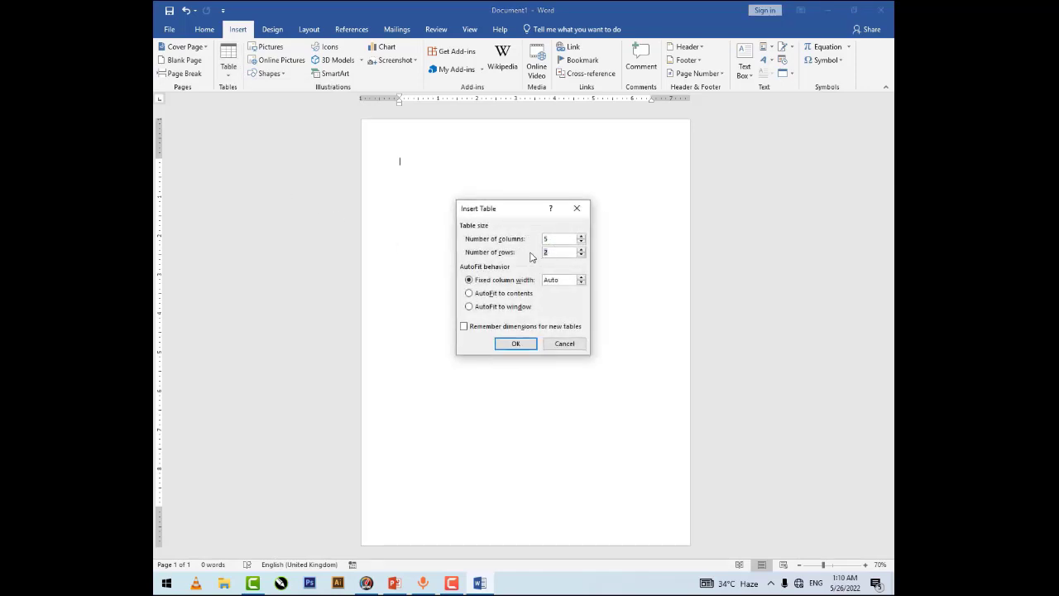
pyautogui.moveTo(555, 240); pyautogui.dragTo(523, 239)
pyautogui.press('Tab')
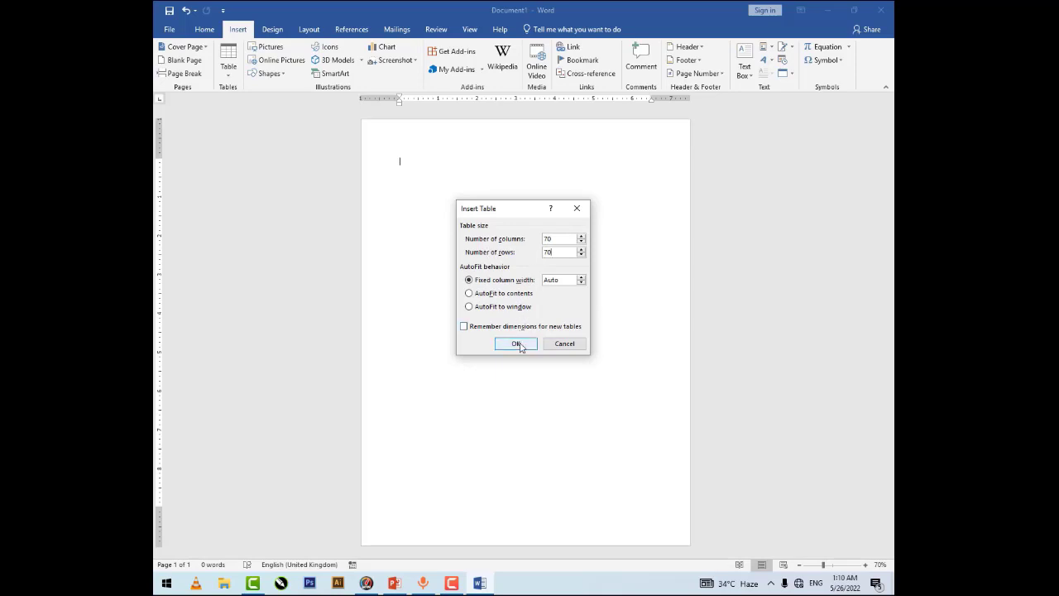
pyautogui.click(518, 344)
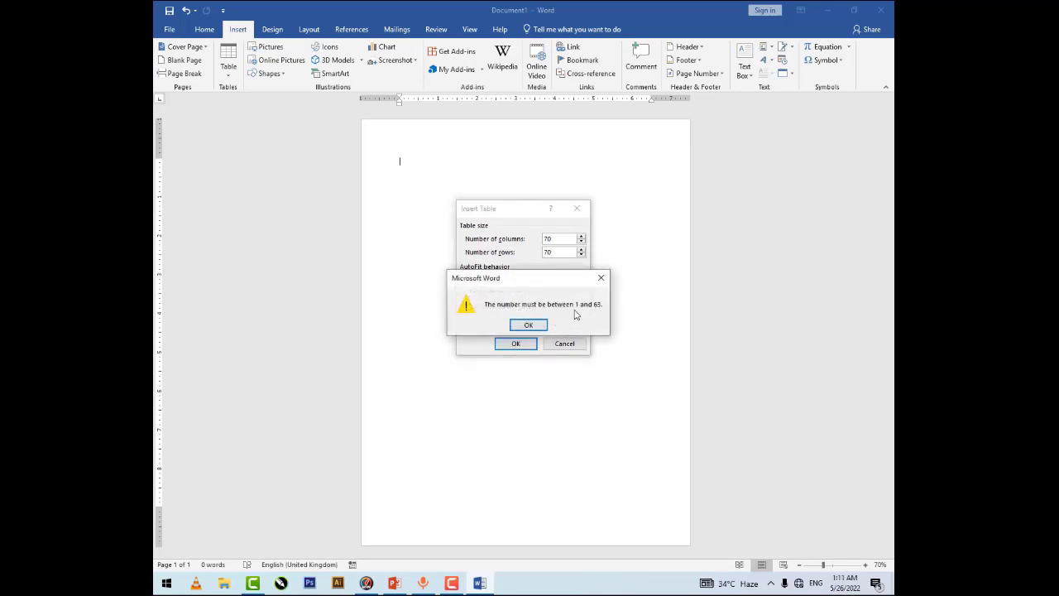
pyautogui.click(537, 325)
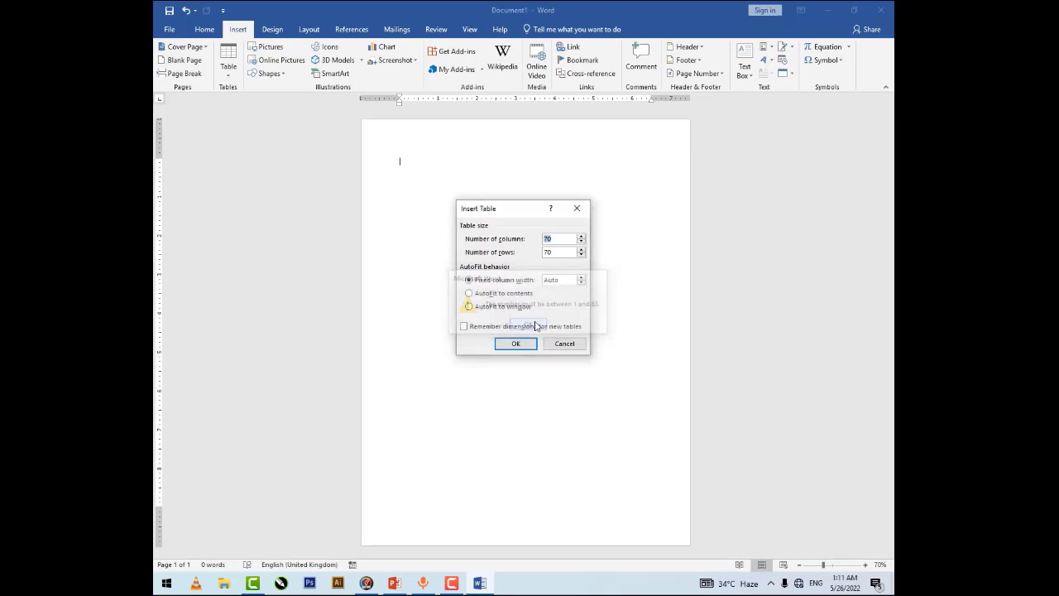
pyautogui.click(564, 344)
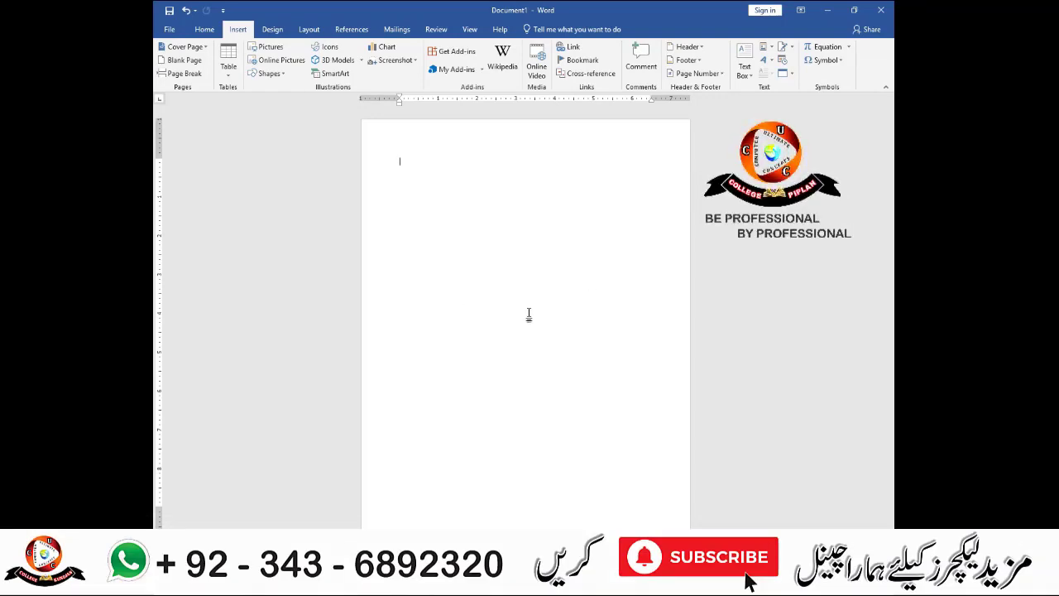
# Step: Insert a multi-page table with 15 columns and select the whole document
pyautogui.click(227, 62)
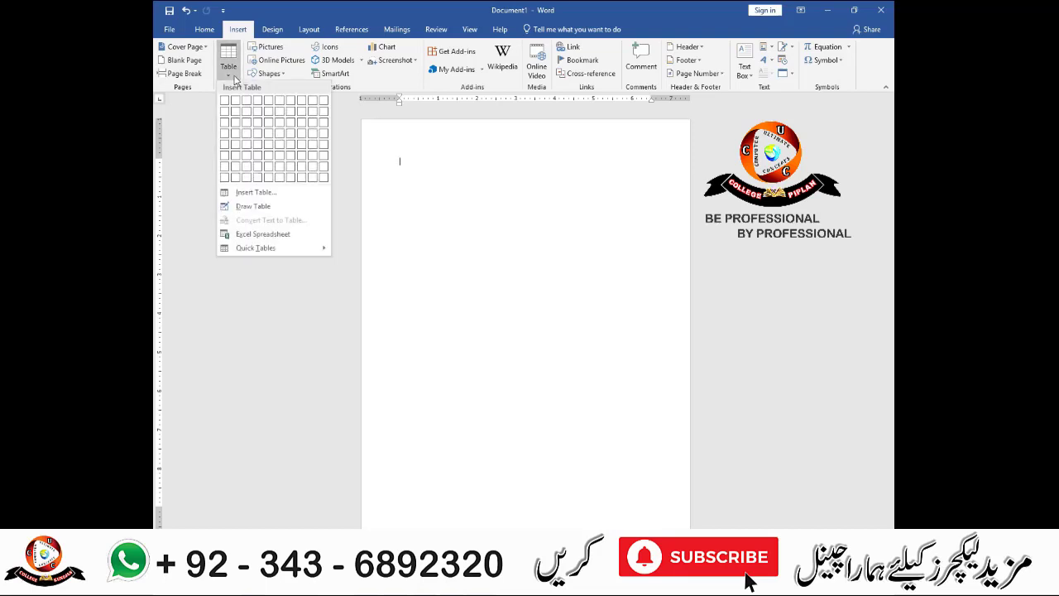
pyautogui.click(267, 195)
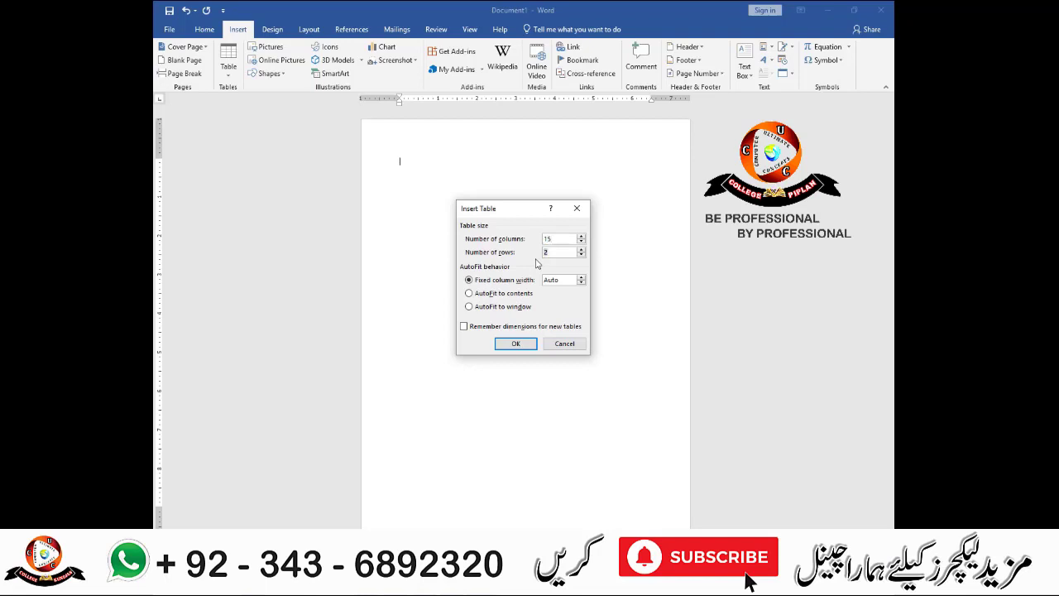
pyautogui.write('00')
pyautogui.press('Return')
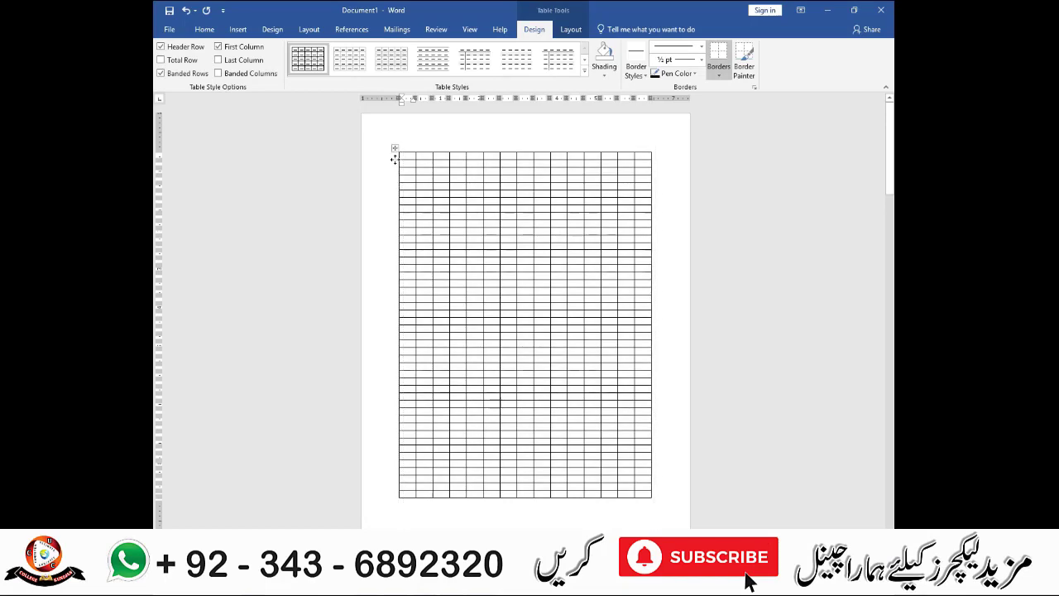
pyautogui.scroll(-1, 397, 157)
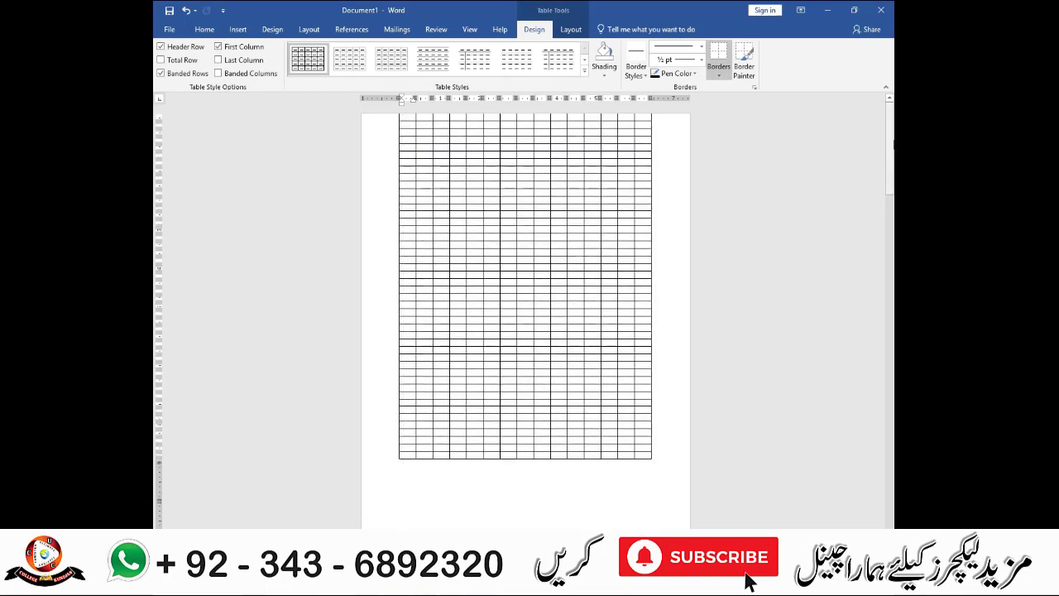
pyautogui.scroll(-4, 678, 215)
pyautogui.scroll(4, 574, 283)
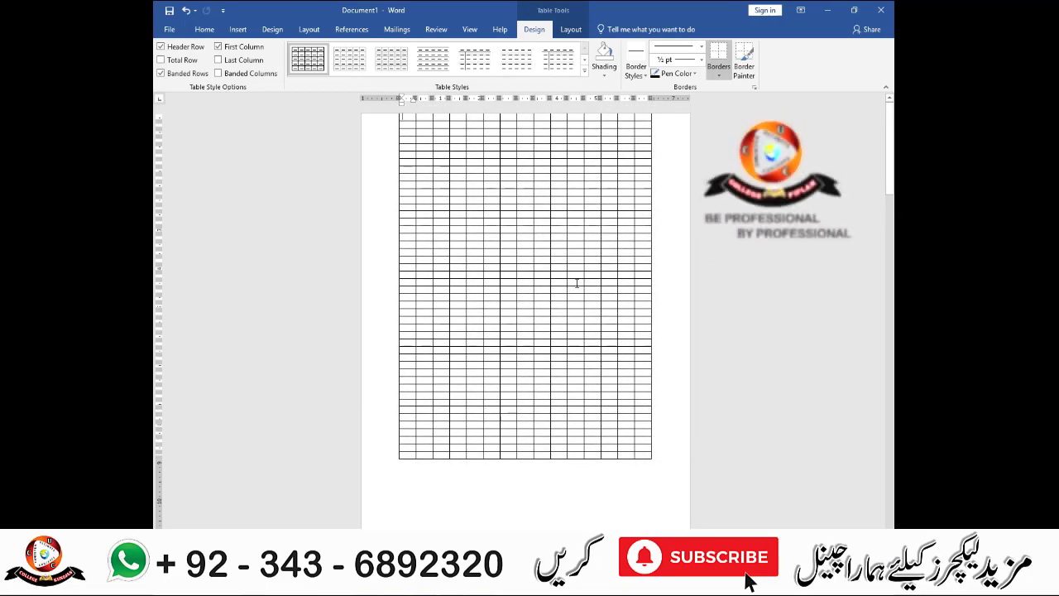
pyautogui.scroll(1, 577, 284)
pyautogui.hotkey('ctrl', 'a')
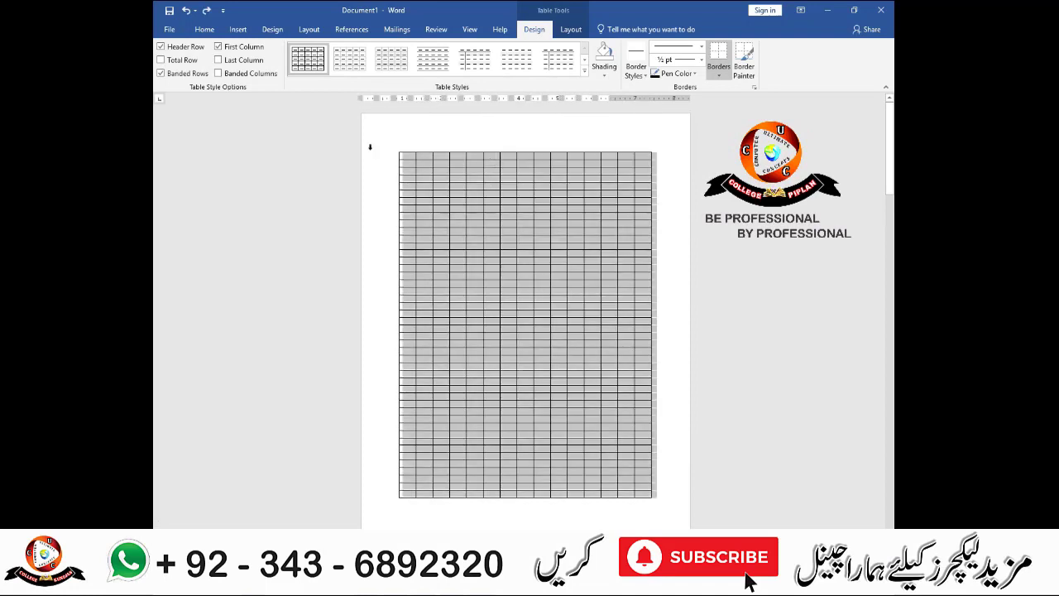
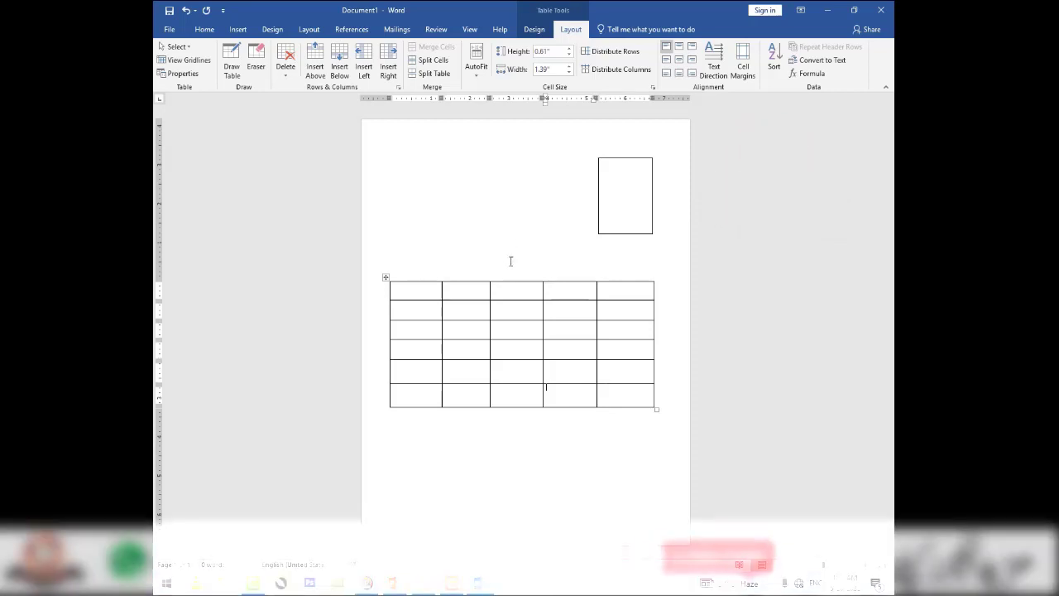
# Step: Examine the table design and layout options, the Convert Text to Table description and the table's row and column insertion handles
pyautogui.click(544, 33)
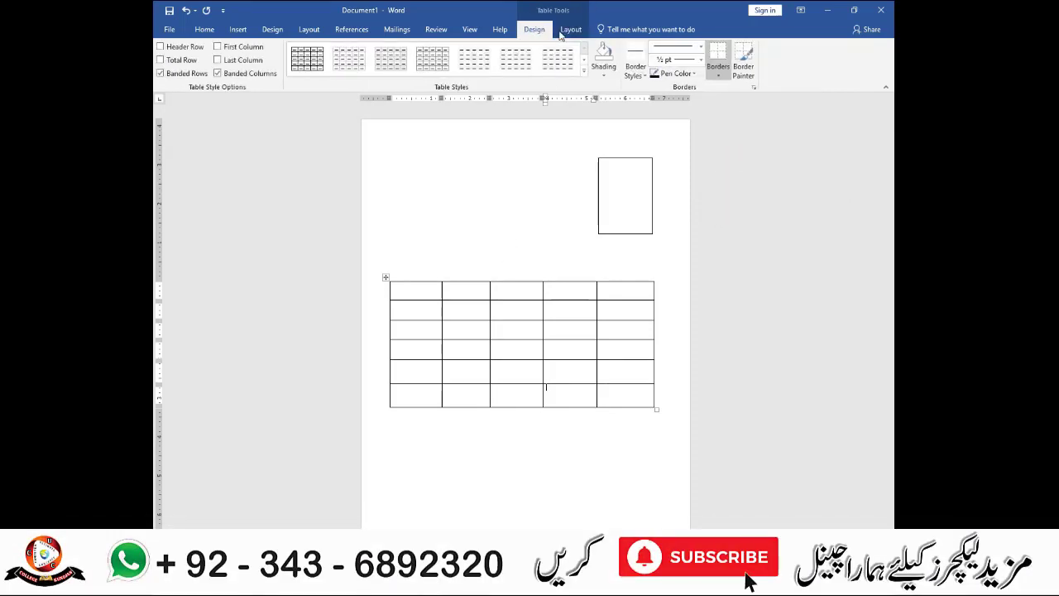
pyautogui.click(571, 30)
pyautogui.click(534, 30)
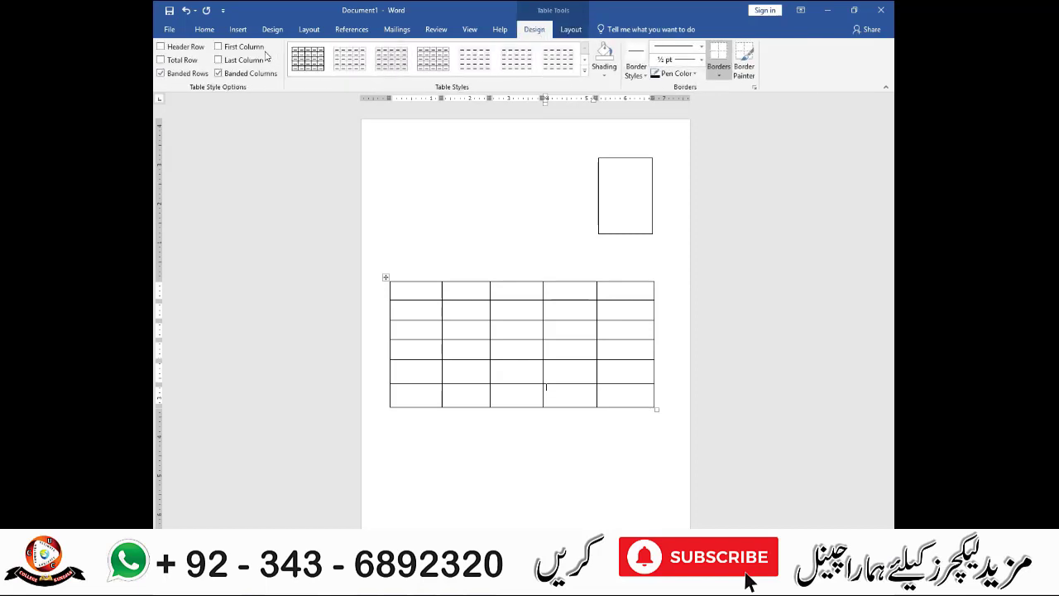
pyautogui.click(238, 29)
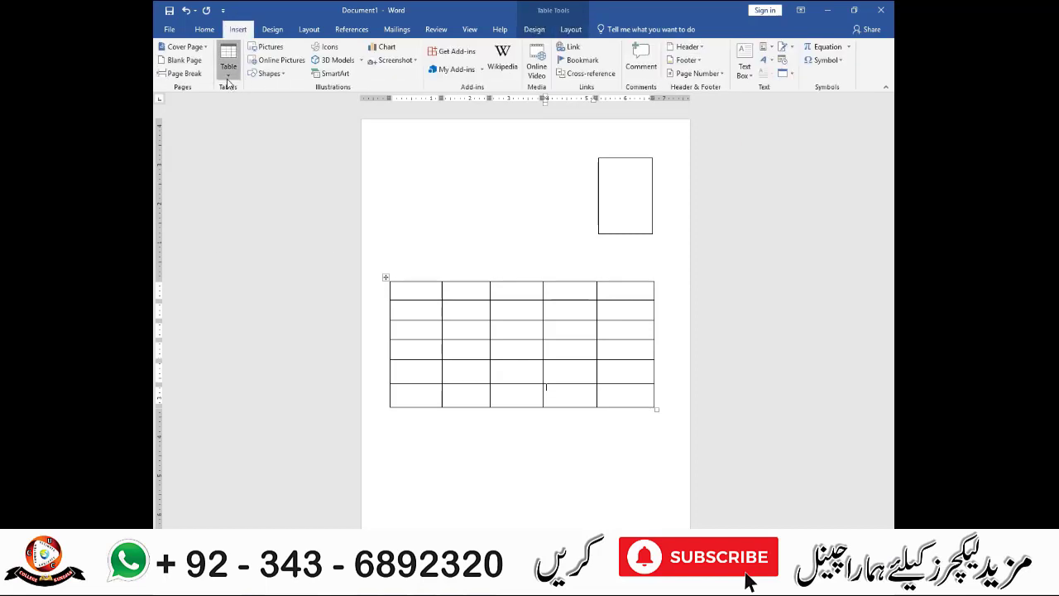
pyautogui.click(228, 64)
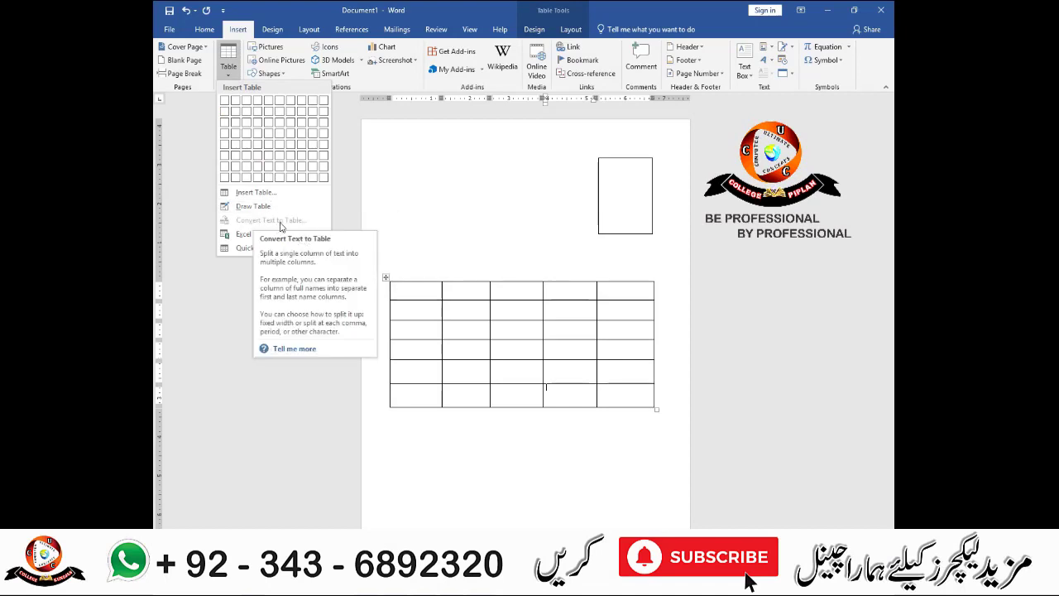
pyautogui.click(435, 295)
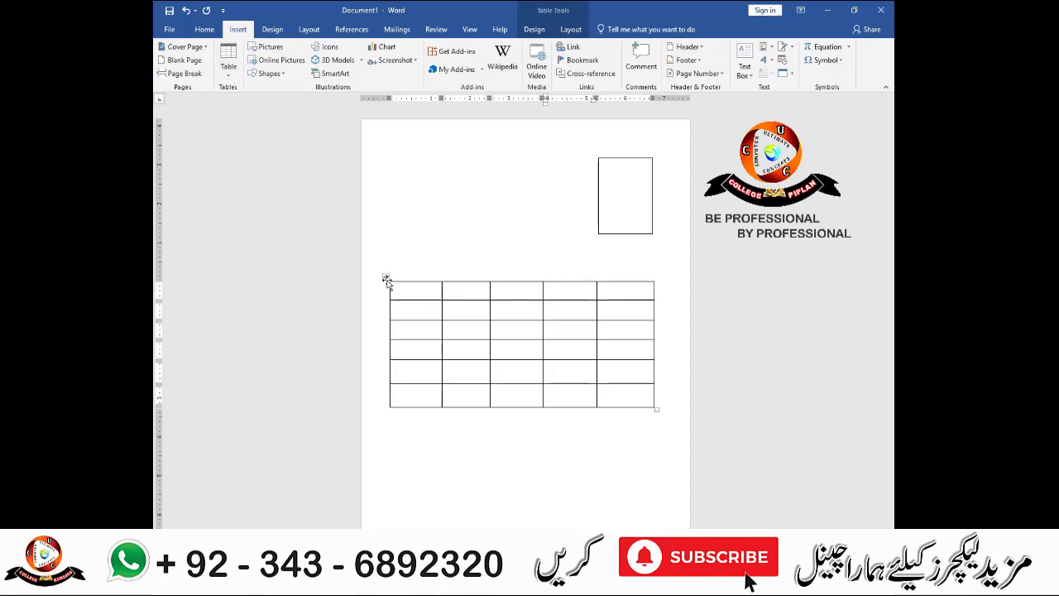
pyautogui.moveTo(385, 302)
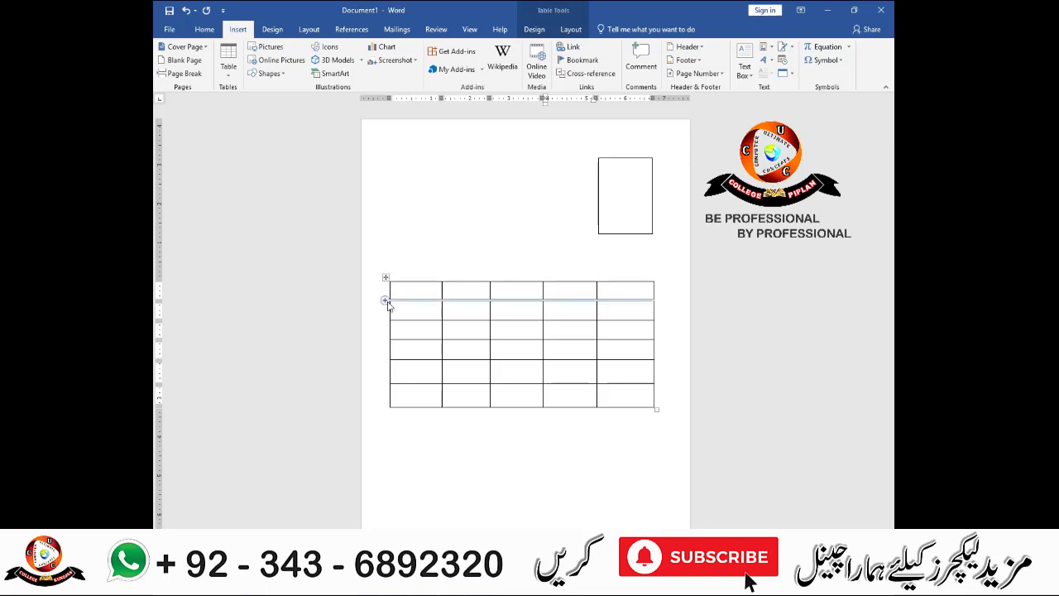
pyautogui.moveTo(444, 284)
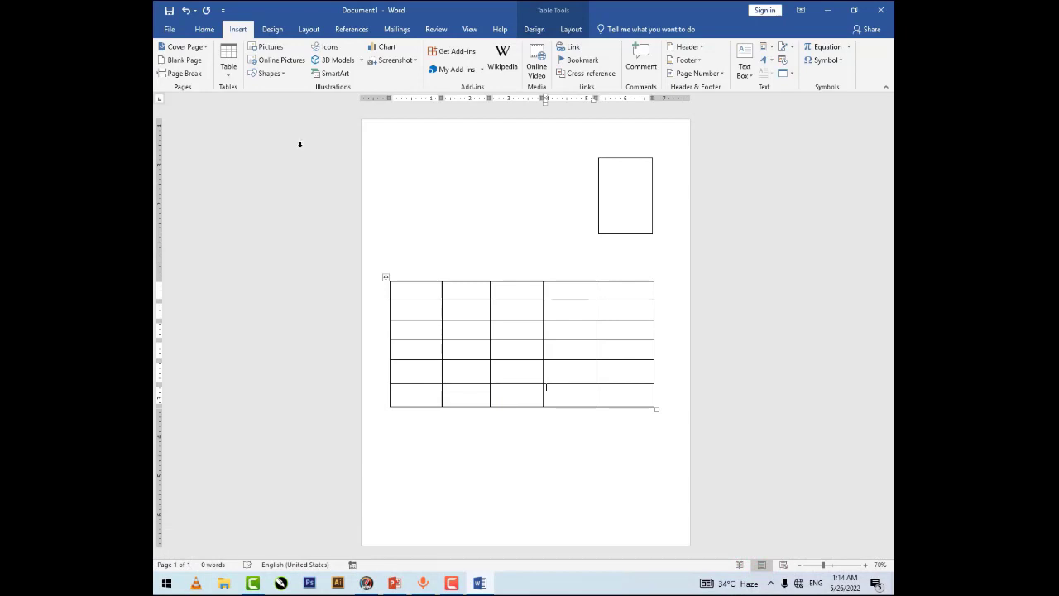
# Step: Clear the document and insert the Tabular List quick table
pyautogui.hotkey('ctrl', 'a')
pyautogui.press('Delete')
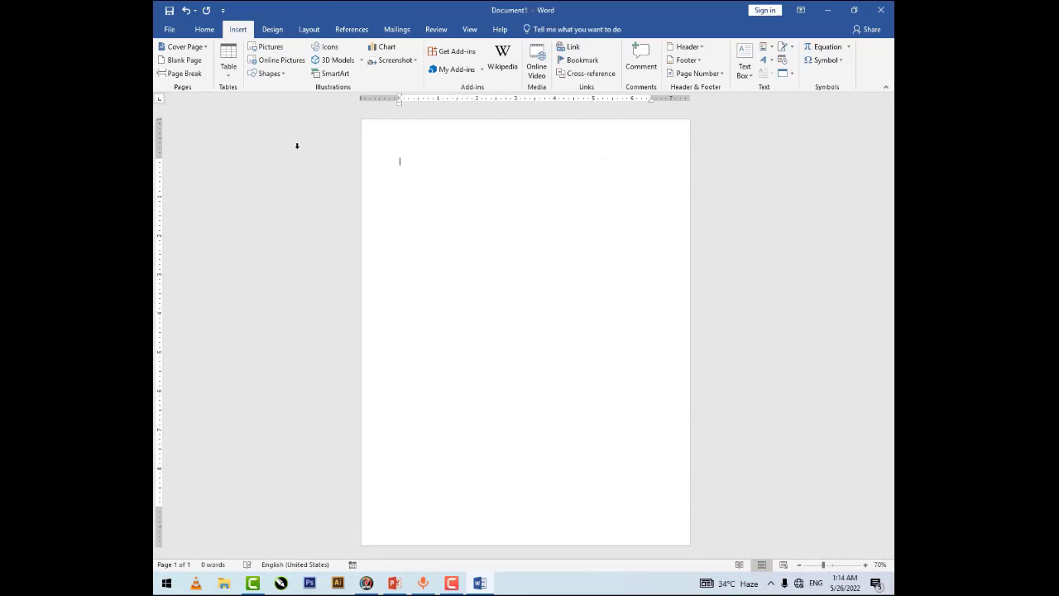
pyautogui.click(236, 75)
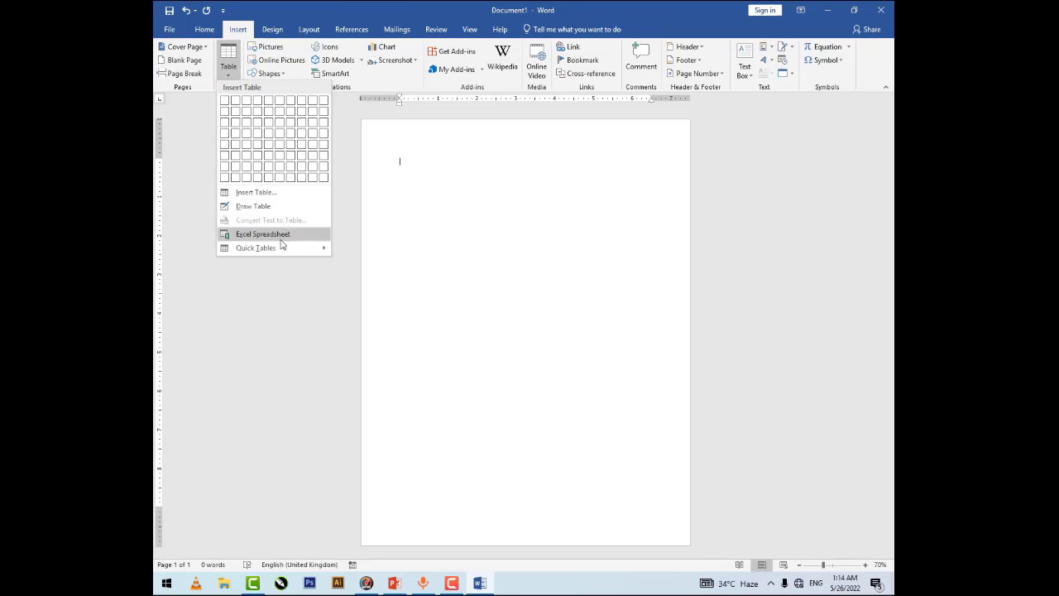
pyautogui.moveTo(278, 250)
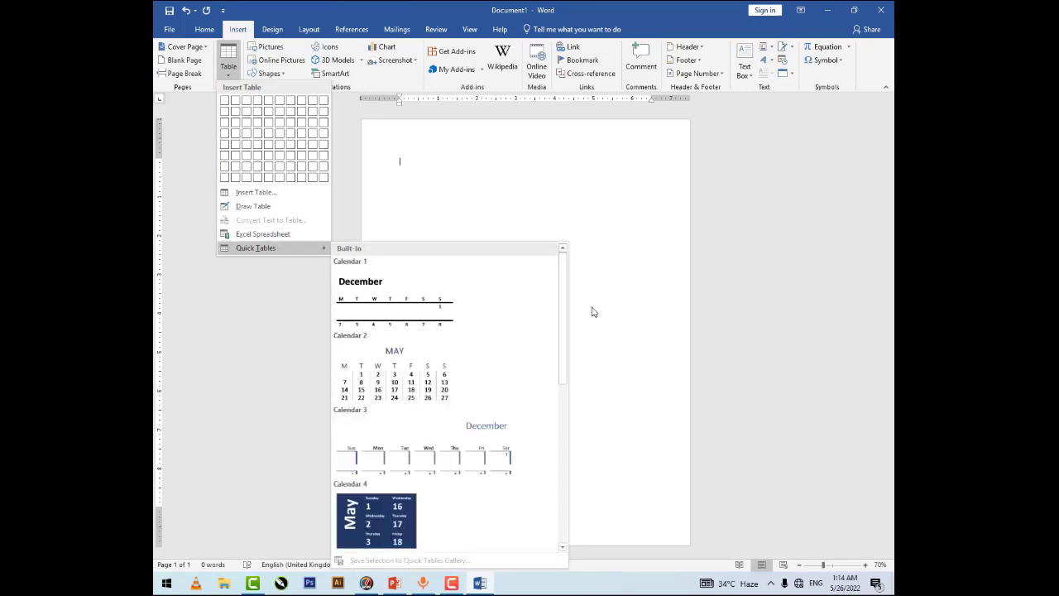
pyautogui.moveTo(566, 303); pyautogui.dragTo(561, 328)
pyautogui.scroll(-5, 497, 397)
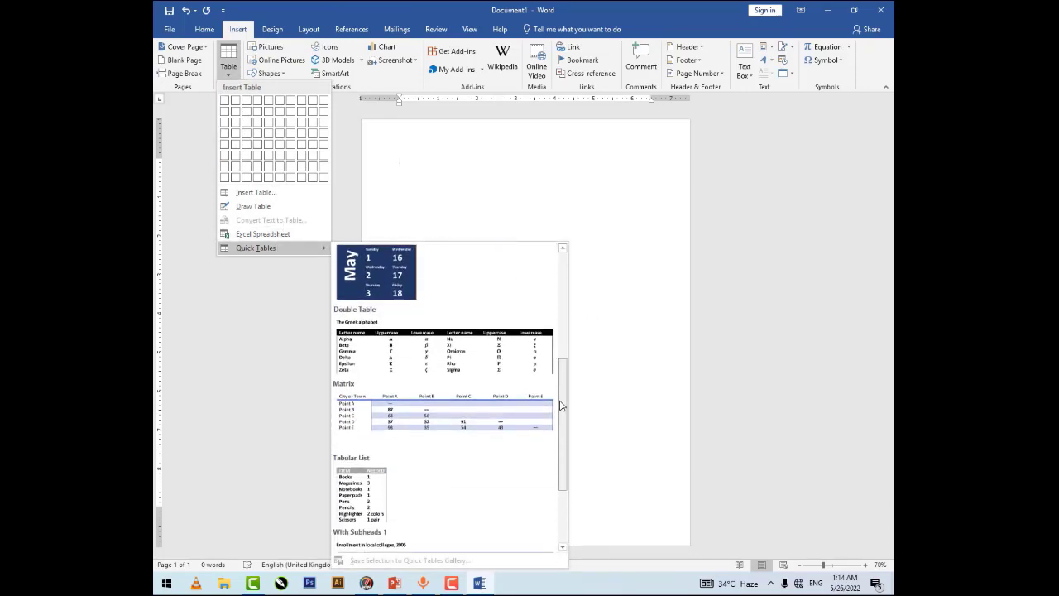
pyautogui.click(461, 444)
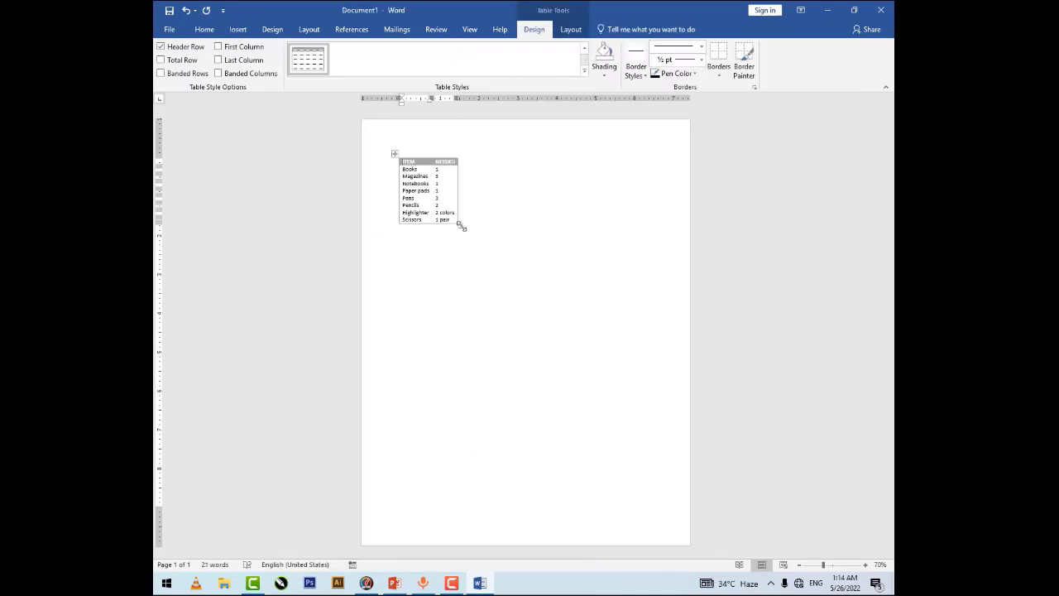
# Step: Enlarge the Tabular List table to cover most of the page and make all its text larger and centred
pyautogui.moveTo(460, 223); pyautogui.dragTo(452, 179)
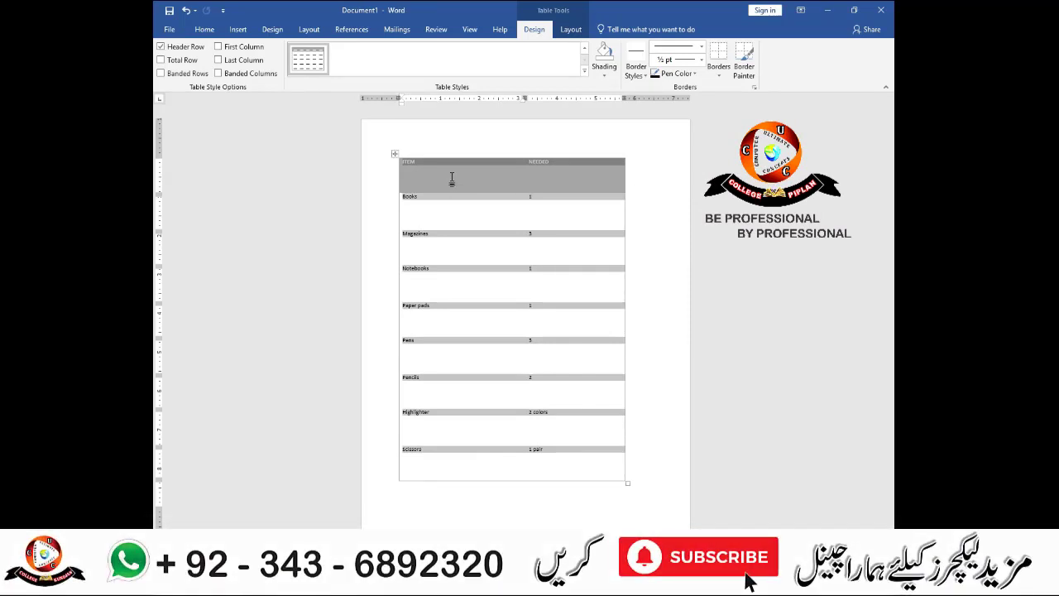
pyautogui.hotkey('ctrl', 'shift', '.')
pyautogui.hotkey('ctrl', 'shift', '.')
pyautogui.hotkey('ctrl', 'shift', '.')
pyautogui.hotkey('ctrl', 'shift', '.')
pyautogui.hotkey('ctrl', 'shift', '.')
pyautogui.hotkey('ctrl', 'shift', '.')
pyautogui.hotkey('ctrl', 'shift', '.')
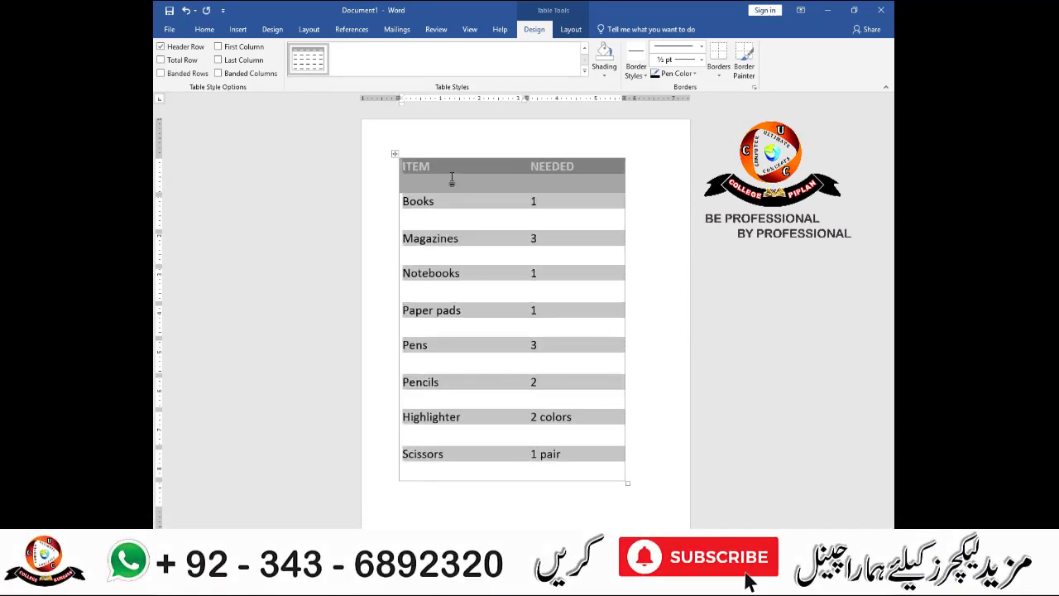
pyautogui.hotkey('ctrl', 'e')
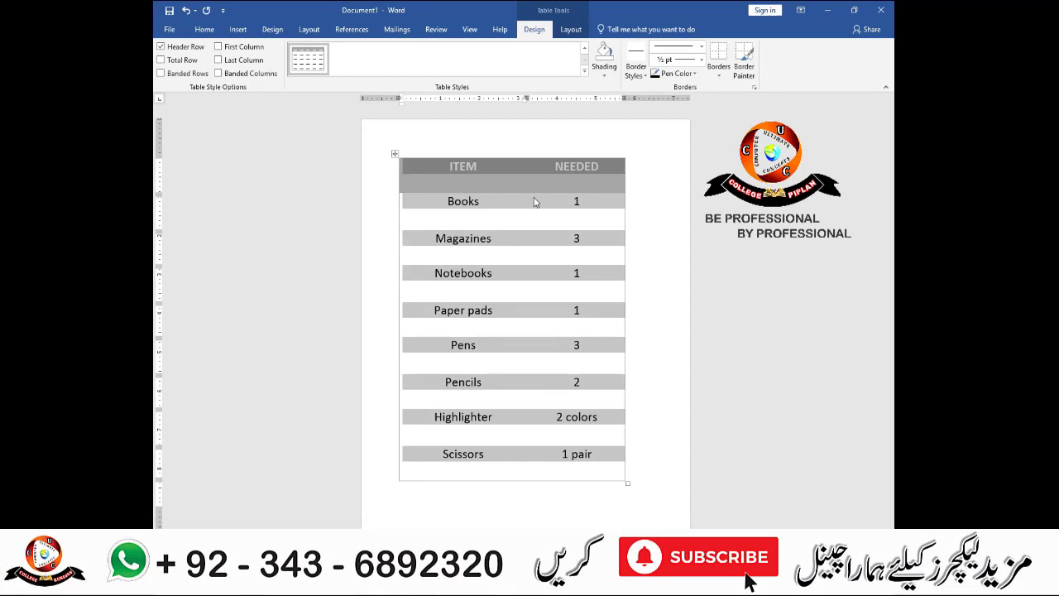
pyautogui.click(540, 172)
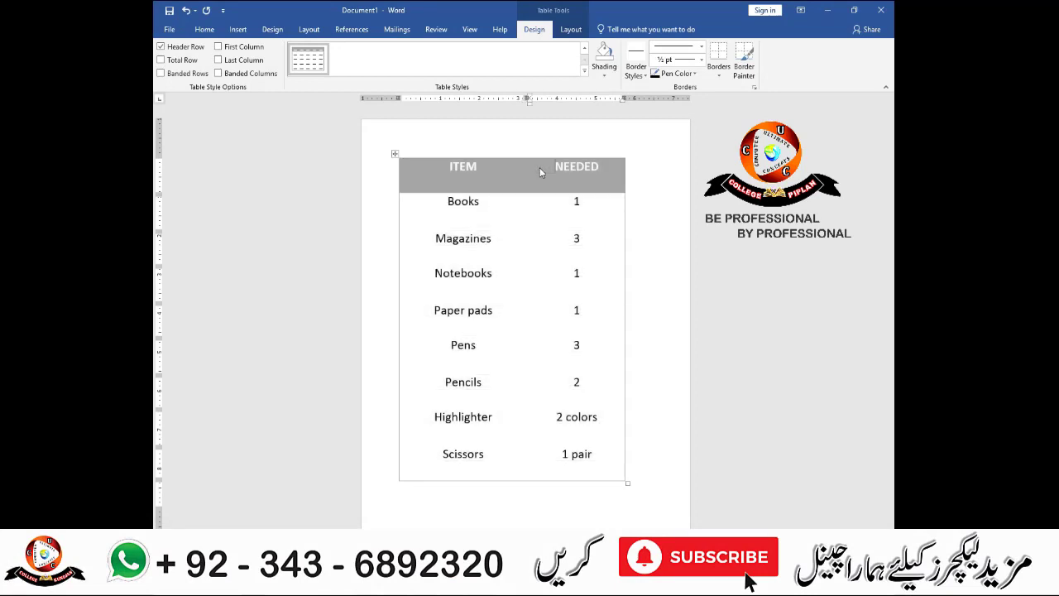
# Step: Replace the item name Books in the first data row with GFVGHFHFC
pyautogui.click(489, 210)
pyautogui.press('BackSpace')
pyautogui.press('BackSpace')
pyautogui.press('BackSpace')
pyautogui.press('BackSpace')
pyautogui.press('BackSpace')
pyautogui.write('GFVGHFHFC')
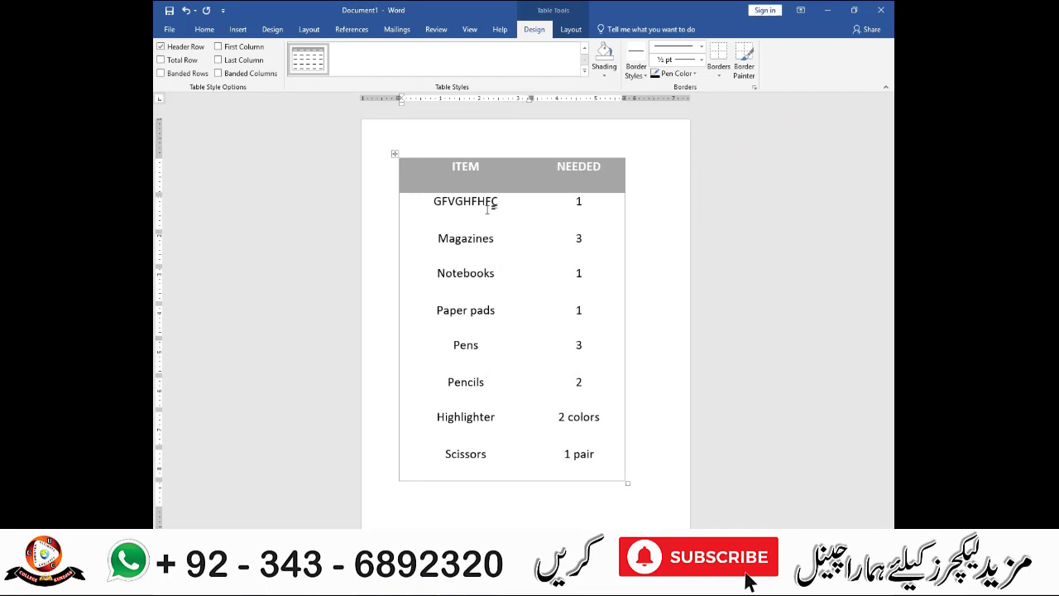
# Step: Delete the whole Tabular List table and view the Convert Text to Table description
pyautogui.click(395, 155)
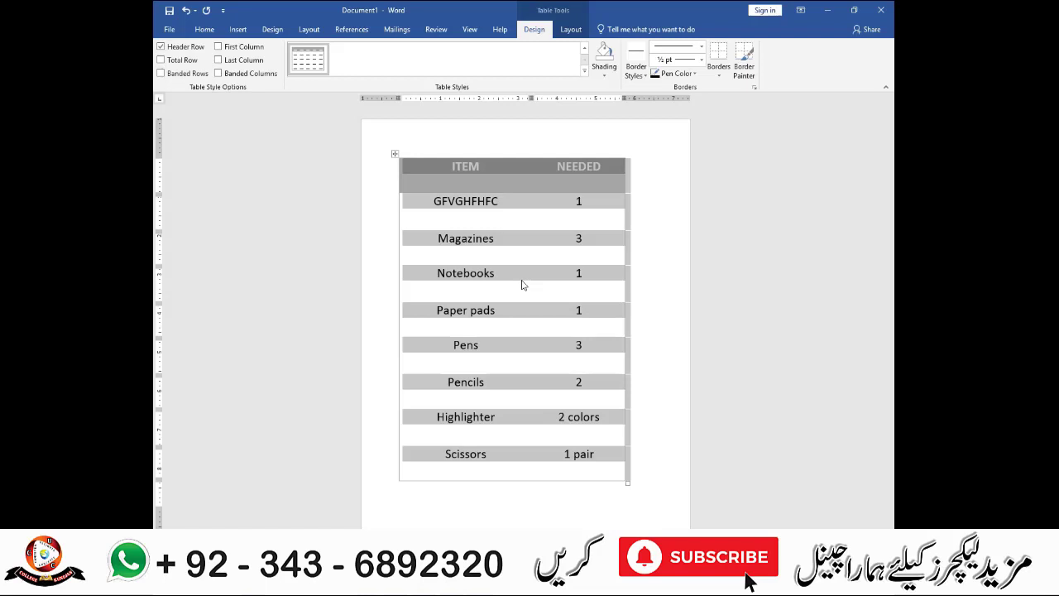
pyautogui.press('BackSpace')
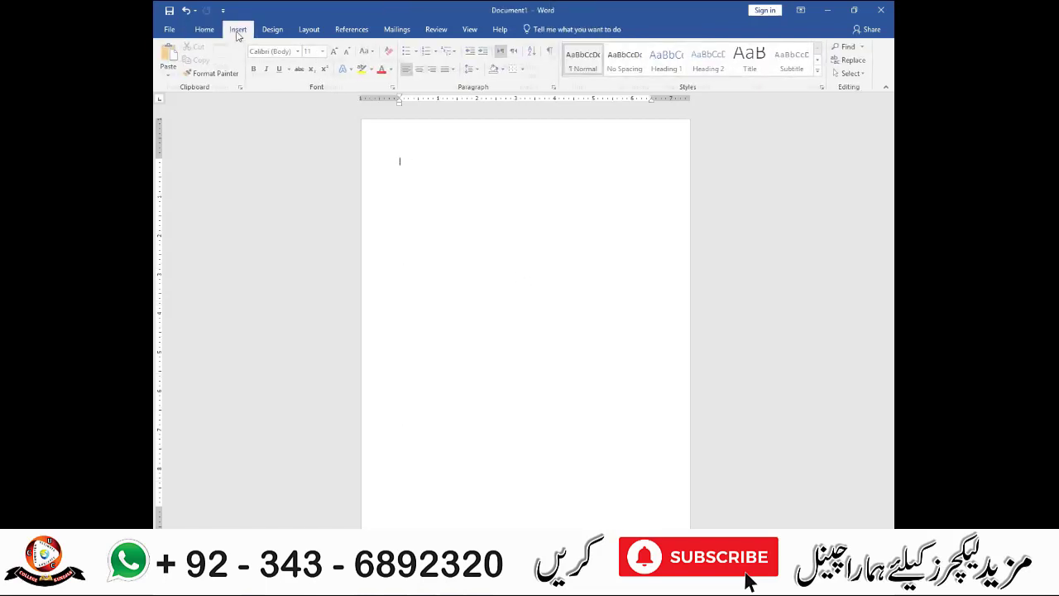
pyautogui.click(237, 30)
pyautogui.click(232, 78)
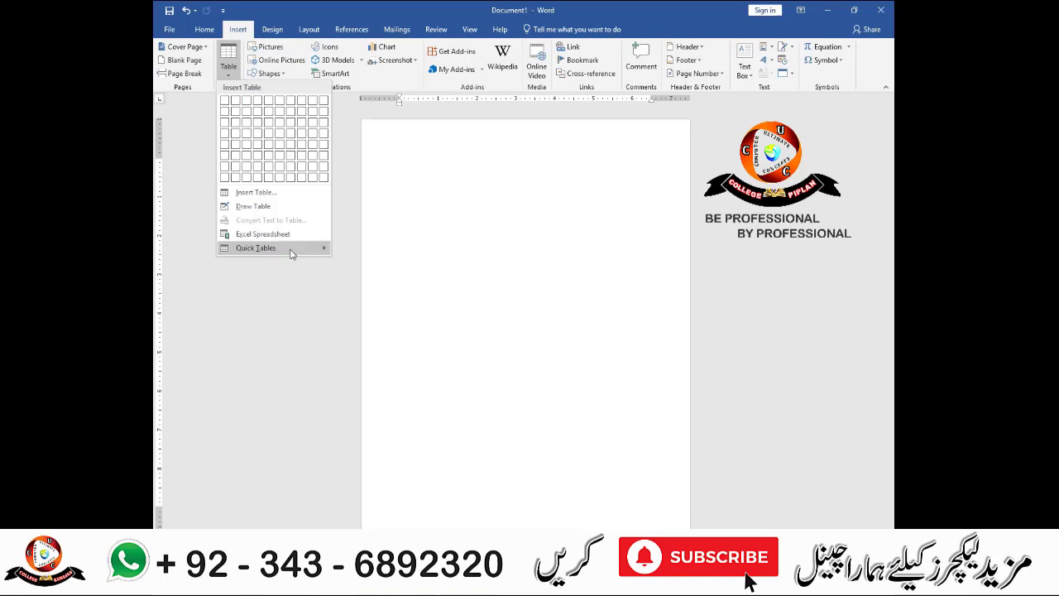
pyautogui.moveTo(291, 253)
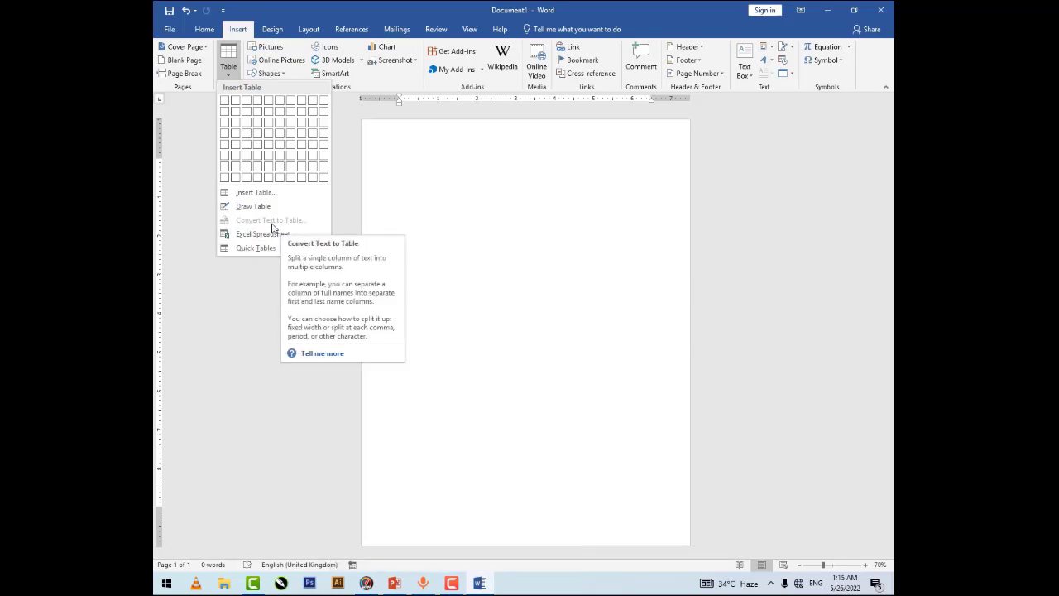
pyautogui.click(421, 191)
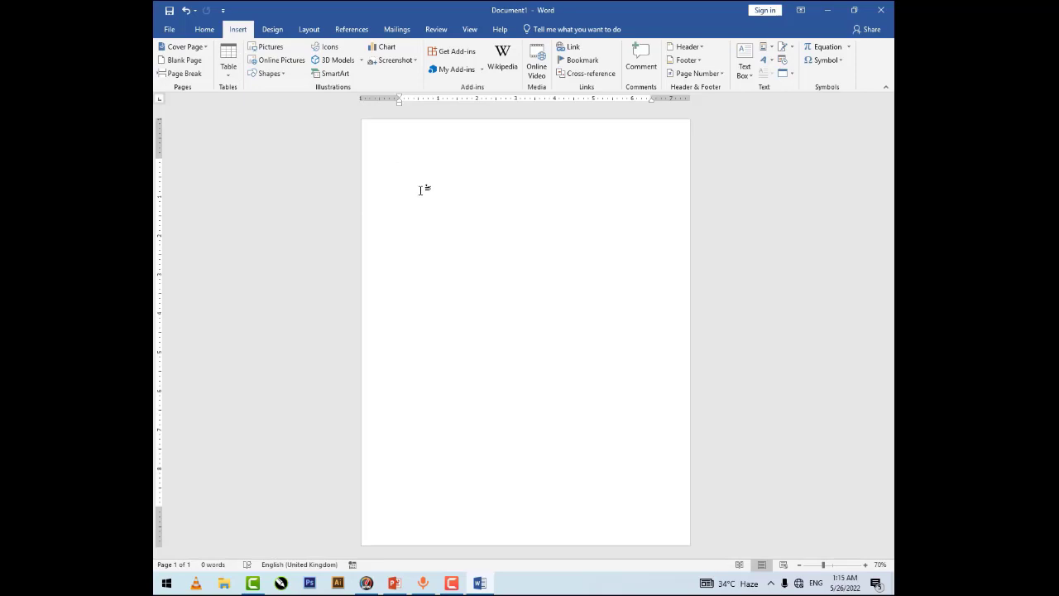
# Step: Enter the text SR#ITEMSPRICE on the blank page at a font size of 48
pyautogui.write('SR')
pyautogui.write('SR#')
pyautogui.write('ITEMS')
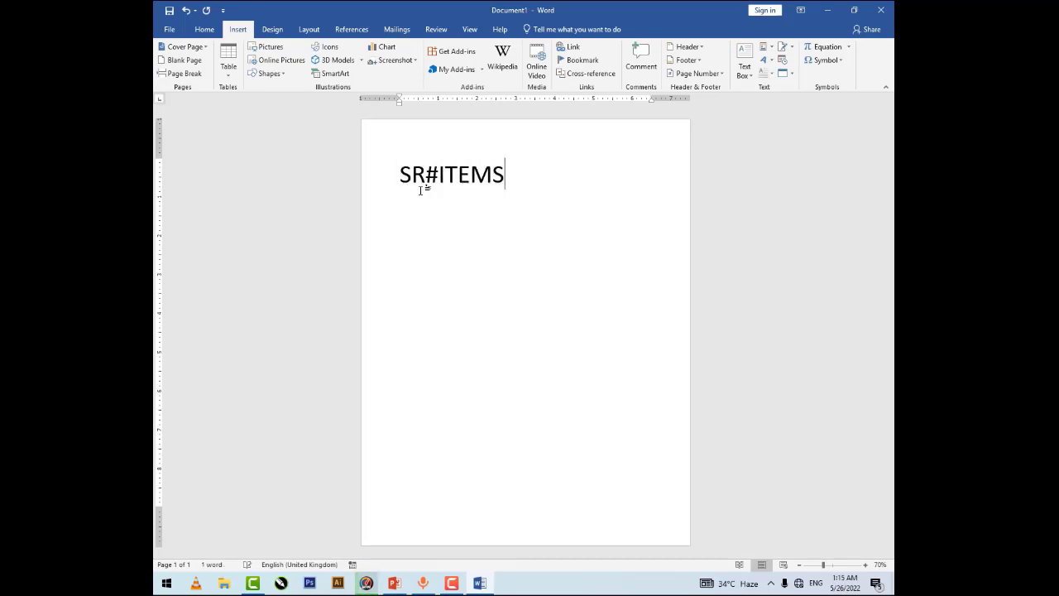
pyautogui.write('PRI')
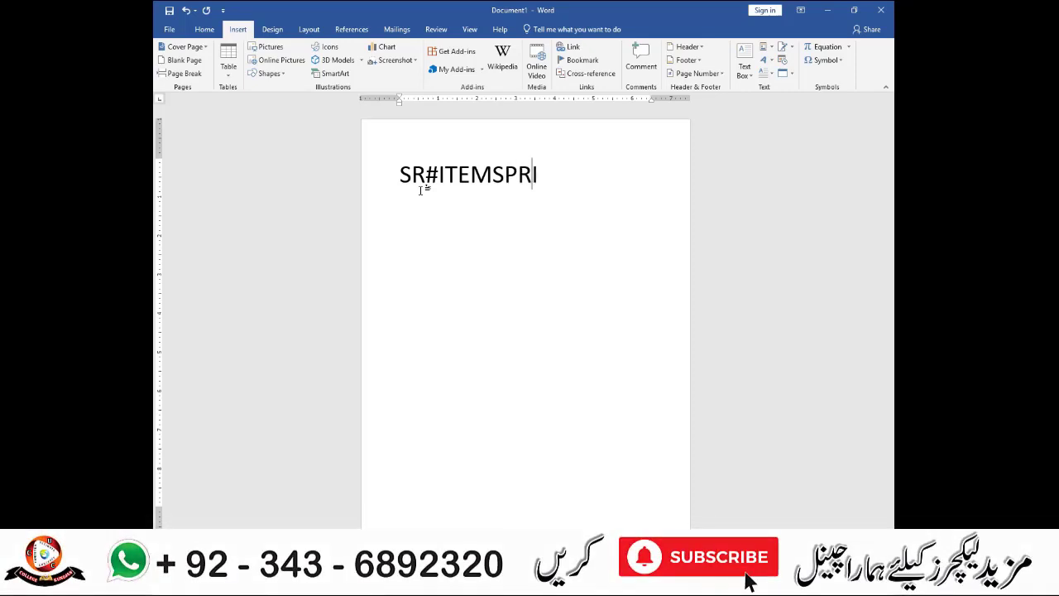
pyautogui.write('CE')
# Step: Insert comma separators after SR# and after ITEMS in the text line
pyautogui.press('Left')
pyautogui.press('Left')
pyautogui.press('Left')
pyautogui.press('Left')
pyautogui.press('Left')
pyautogui.press('Left')
pyautogui.press('Left')
pyautogui.press('Left')
pyautogui.press('Left')
pyautogui.press('Left')
pyautogui.press('Left')
pyautogui.press('Left')
pyautogui.press('Left')
pyautogui.press('Right')
pyautogui.press('Right')
pyautogui.press('Right')
pyautogui.write('/')
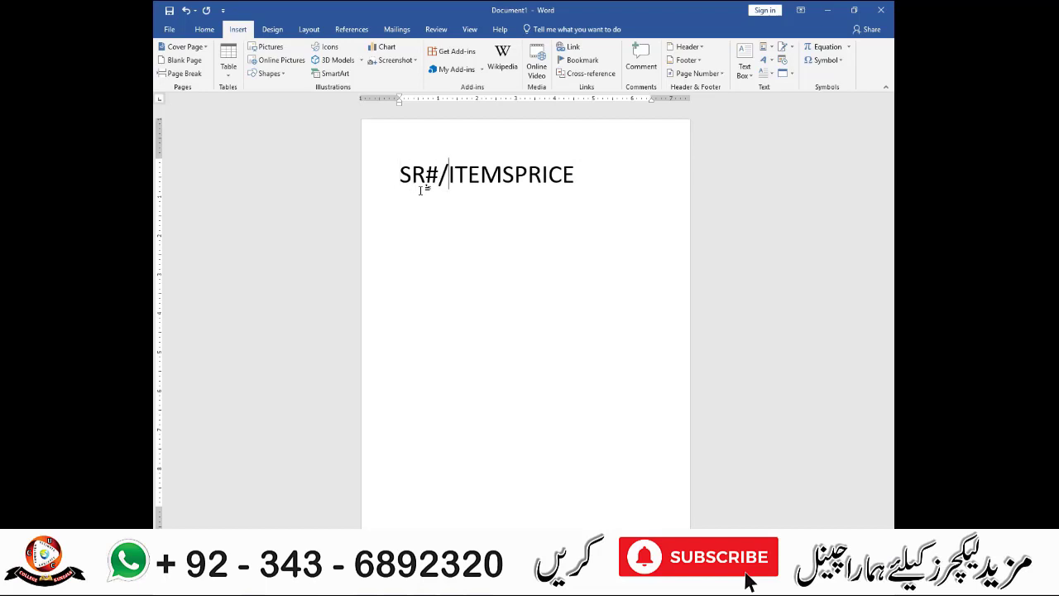
pyautogui.press('BackSpace')
pyautogui.write(',')
pyautogui.press('Right')
pyautogui.press('Right')
pyautogui.press('Right')
pyautogui.press('Right')
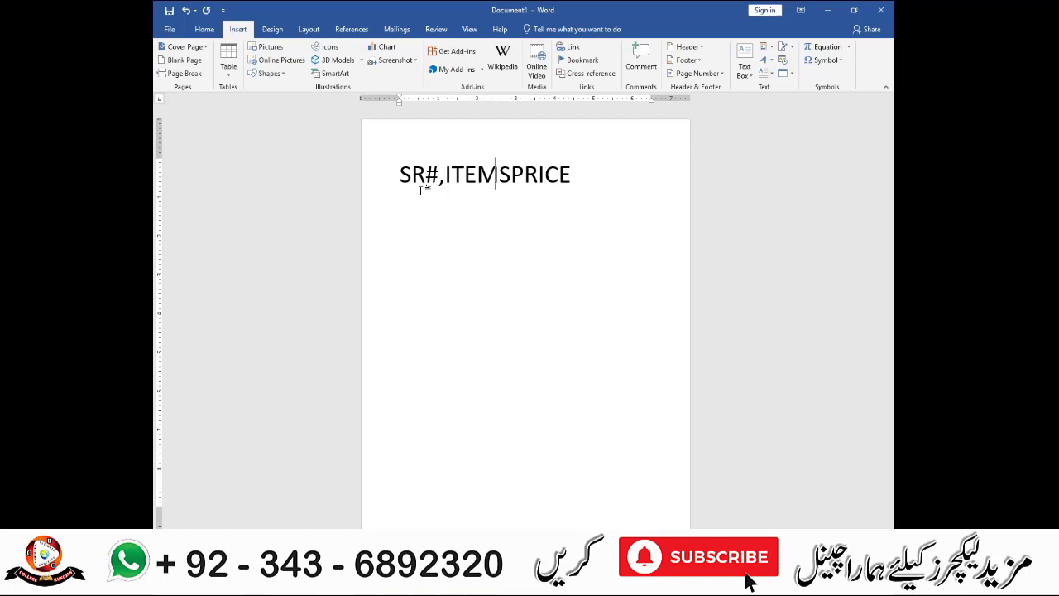
pyautogui.press('Right')
pyautogui.write(',')
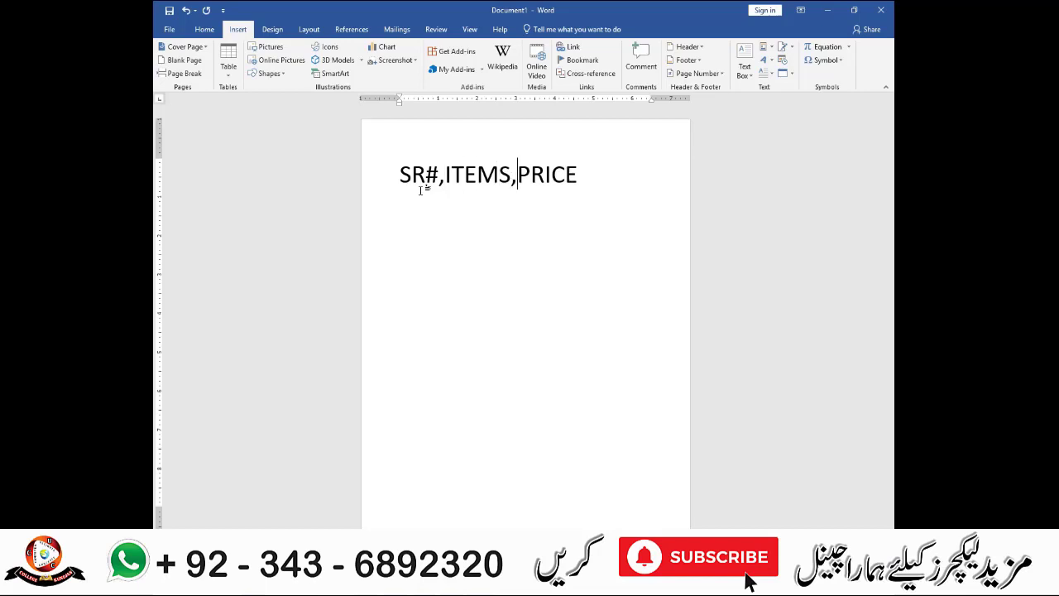
# Step: Convert the line SR#,ITEMS,PRICE to a table, separating the text at a custom comma character
pyautogui.press('Right')
pyautogui.press('Right')
pyautogui.press('Right')
pyautogui.press('Right')
pyautogui.press('Right')
pyautogui.hotkey('shift', 'Left')
pyautogui.hotkey('shift', 'Left')
pyautogui.hotkey('shift', 'Left')
pyautogui.hotkey('shift', 'Left')
pyautogui.hotkey('shift', 'Left')
pyautogui.hotkey('shift', 'Left')
pyautogui.hotkey('shift', 'Left')
pyautogui.hotkey('shift', 'Left')
pyautogui.hotkey('shift', 'Left')
pyautogui.hotkey('shift', 'Left')
pyautogui.hotkey('shift', 'Left')
pyautogui.hotkey('shift', 'Left')
pyautogui.hotkey('shift', 'Left')
pyautogui.hotkey('shift', 'Left')
pyautogui.hotkey('shift', 'Left')
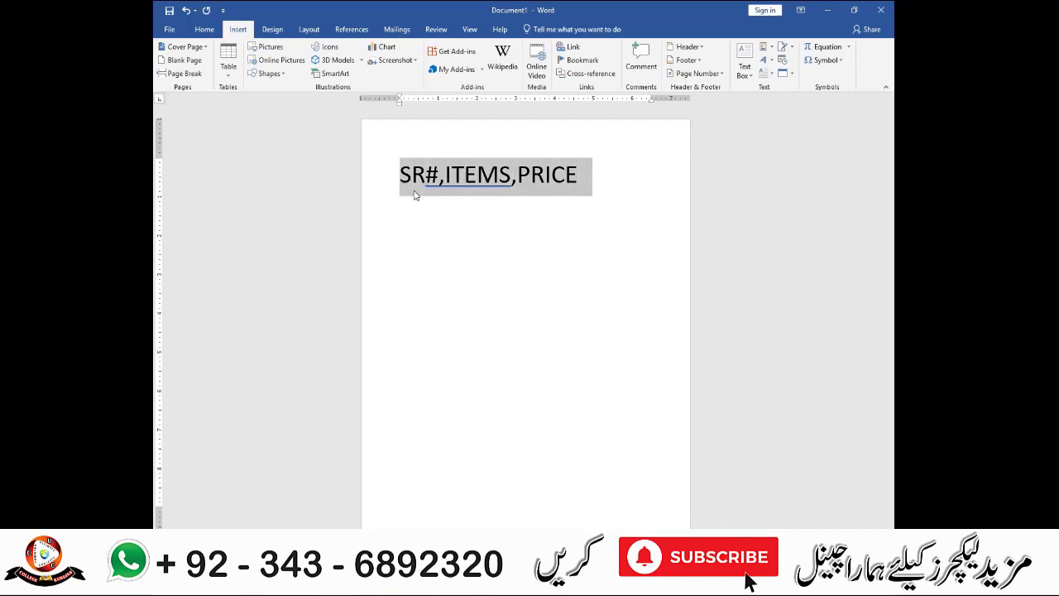
pyautogui.click(230, 66)
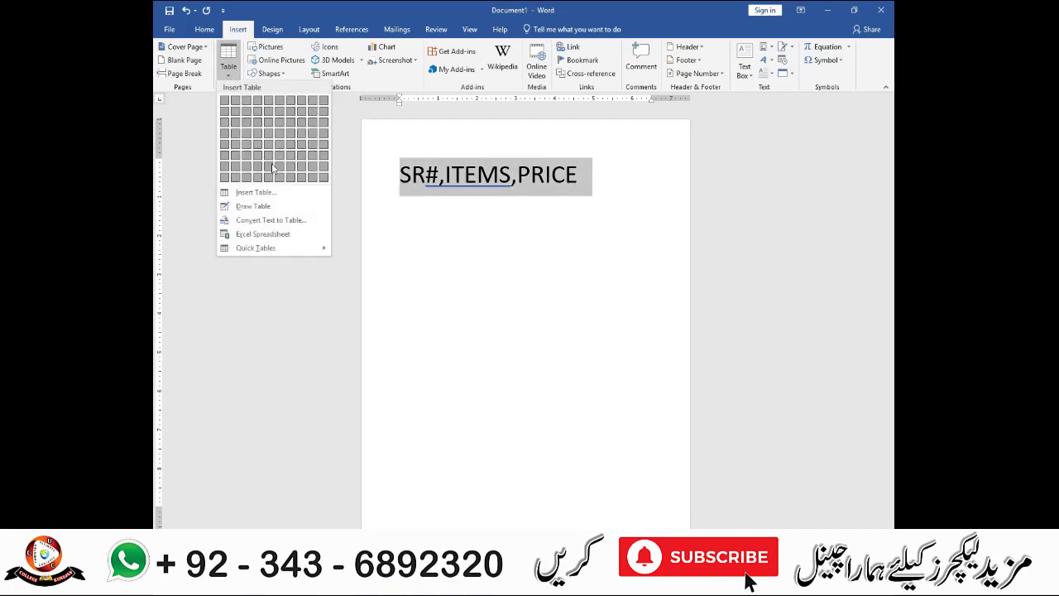
pyautogui.click(282, 220)
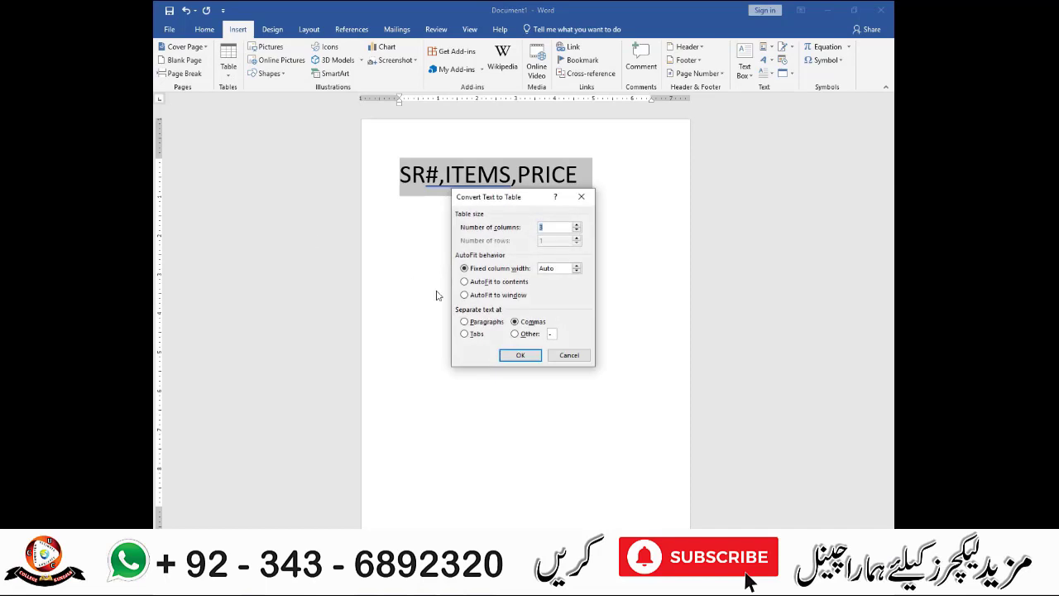
pyautogui.click(515, 334)
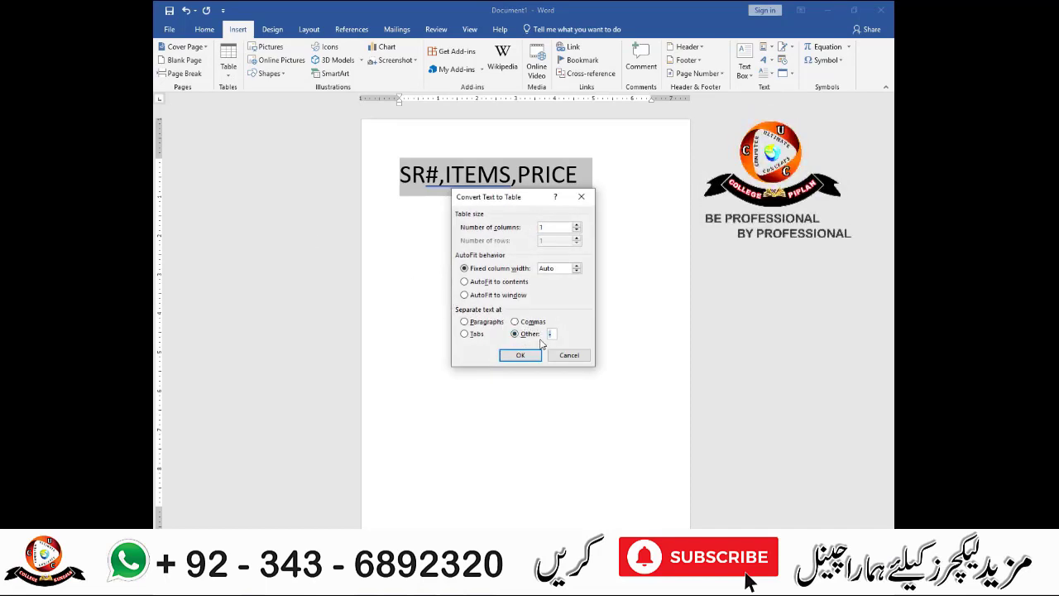
pyautogui.write(',')
pyautogui.click(520, 355)
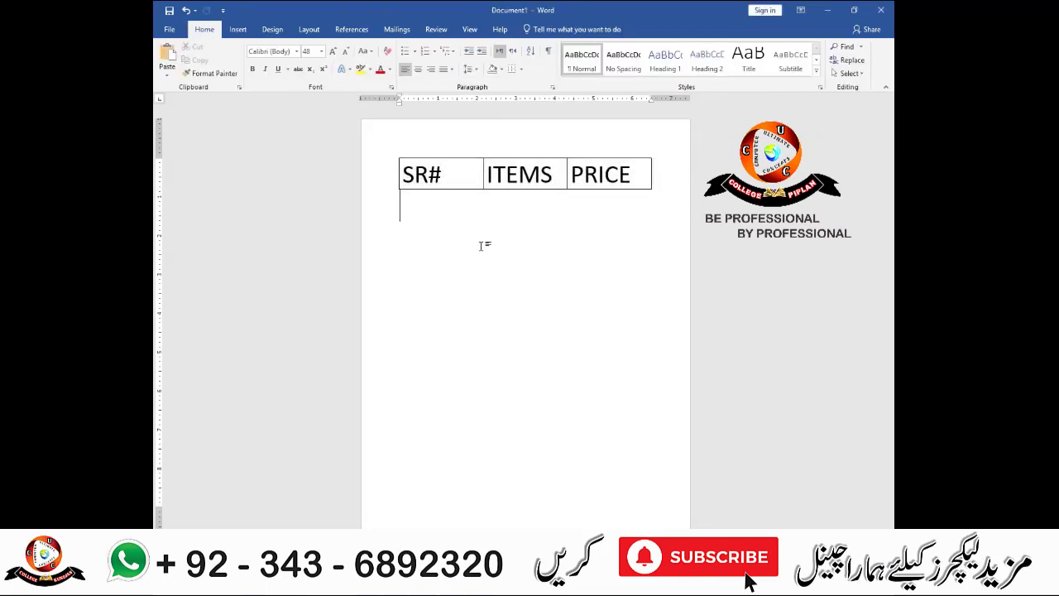
# Step: Clear the document and insert an embedded Excel spreadsheet, opened for editing
pyautogui.hotkey('ctrl', 'a')
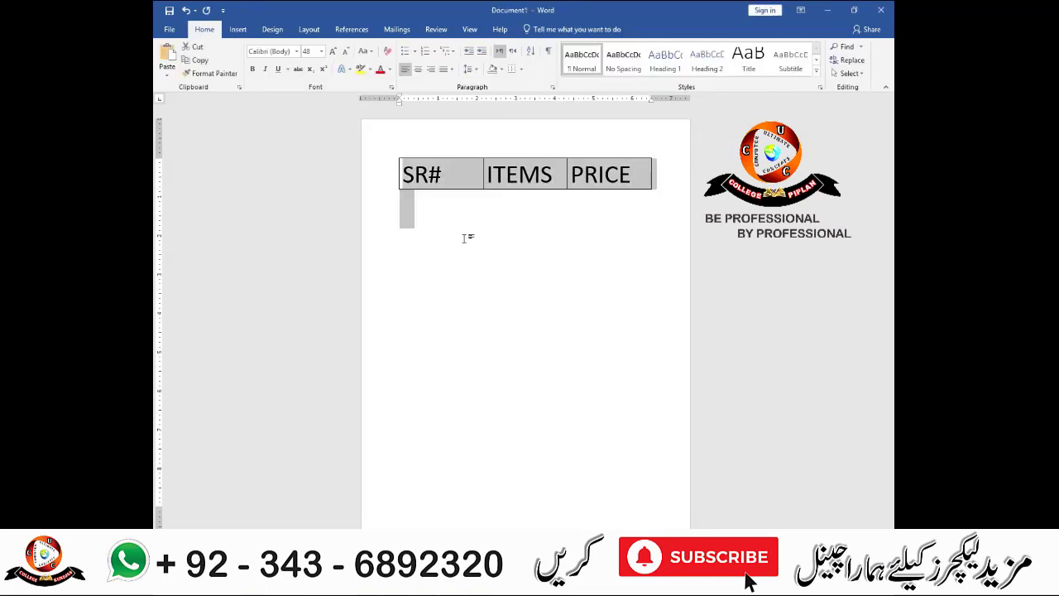
pyautogui.press('Delete')
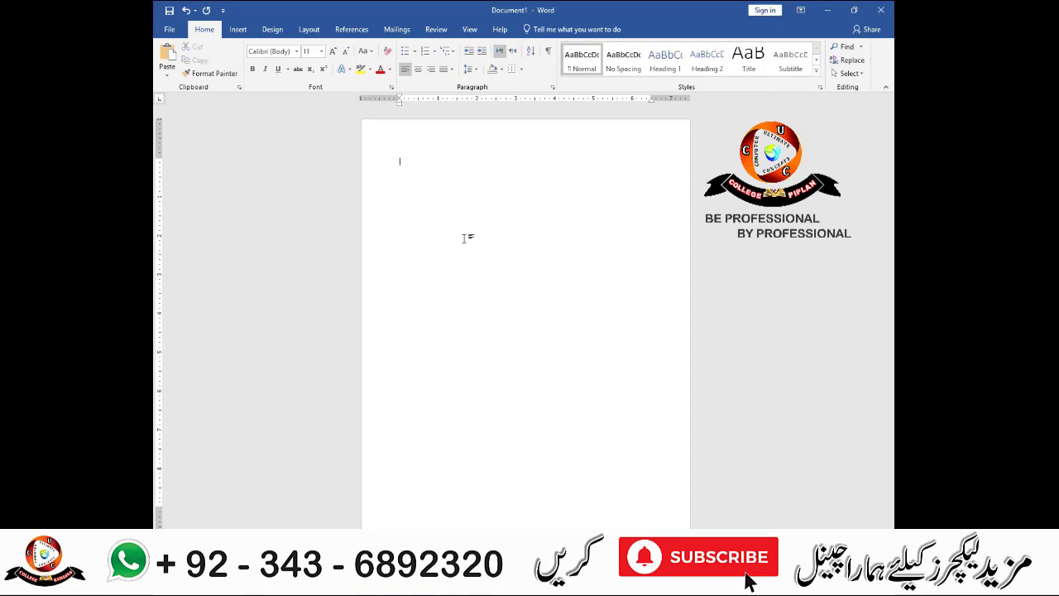
pyautogui.click(237, 30)
pyautogui.click(229, 66)
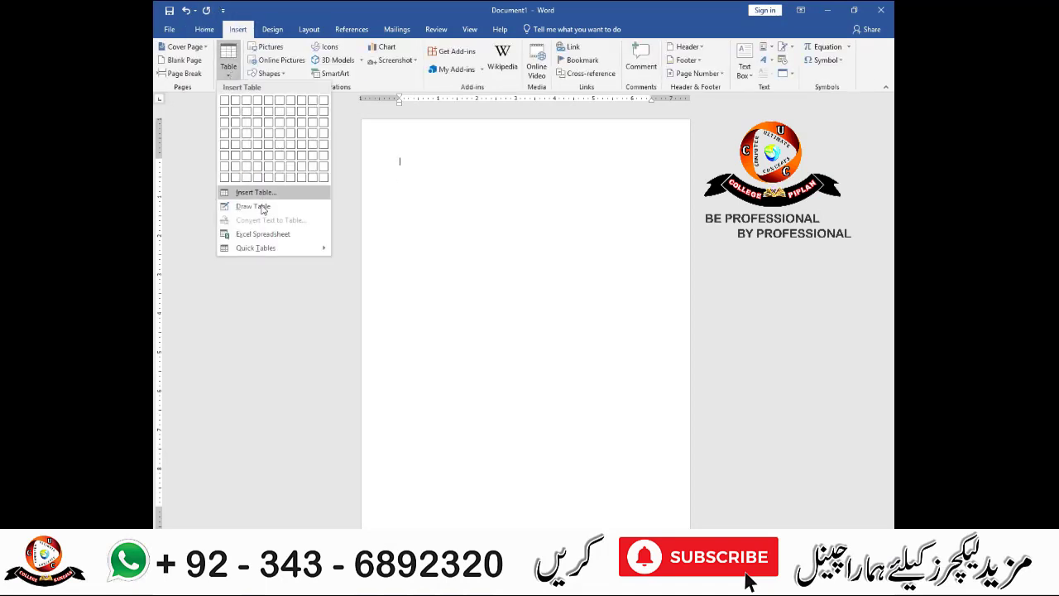
pyautogui.click(263, 235)
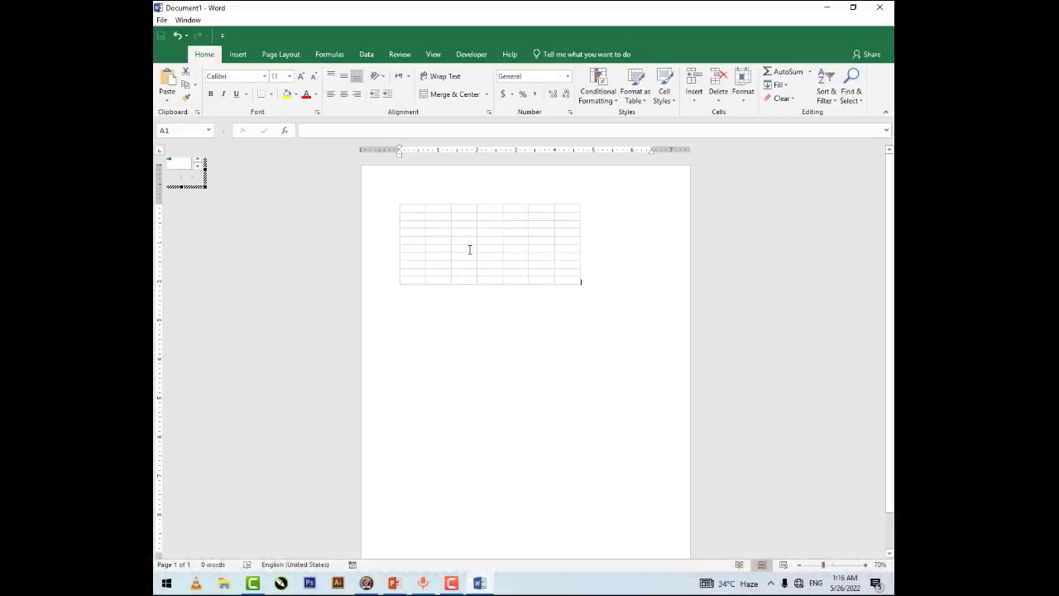
pyautogui.click(469, 249)
pyautogui.doubleClick(484, 201)
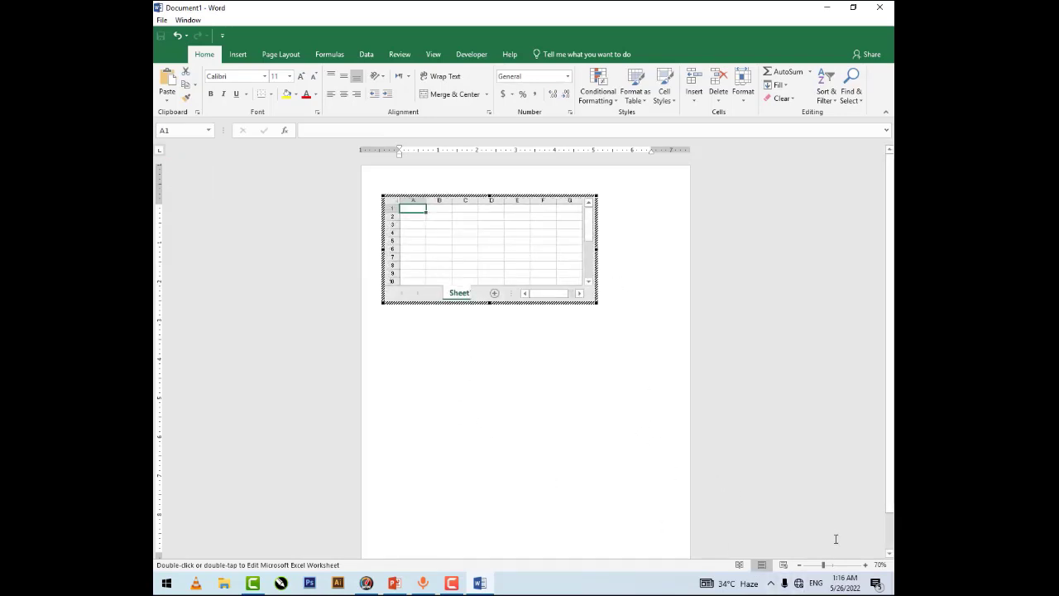
# Step: Enter the headers SR# and ITEMS in cells A1 and B1 of the embedded spreadsheet
pyautogui.click(865, 566)
pyautogui.click(865, 566)
pyautogui.click(865, 565)
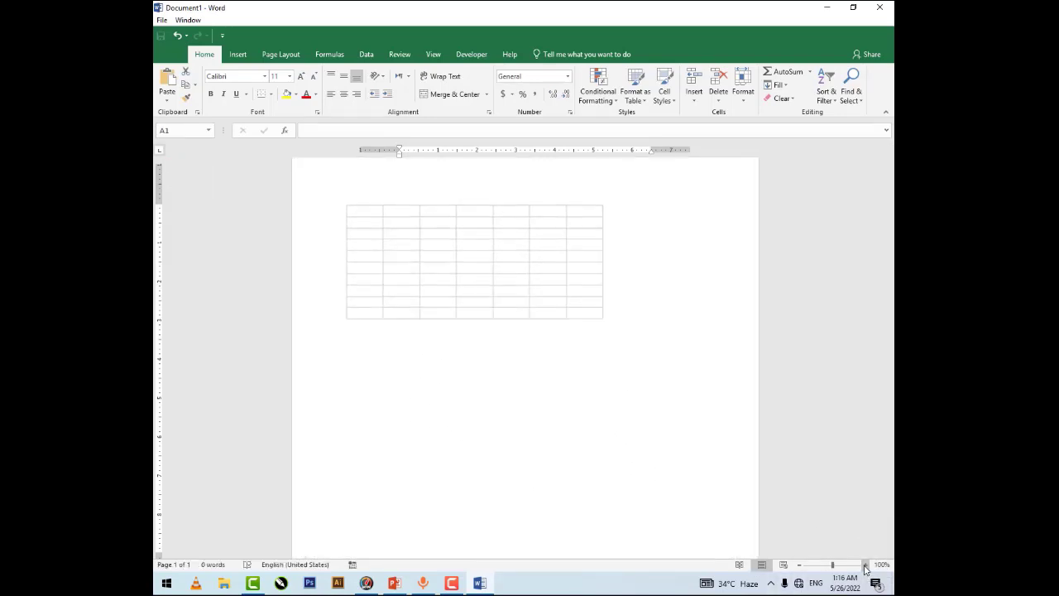
pyautogui.click(864, 565)
pyautogui.click(864, 566)
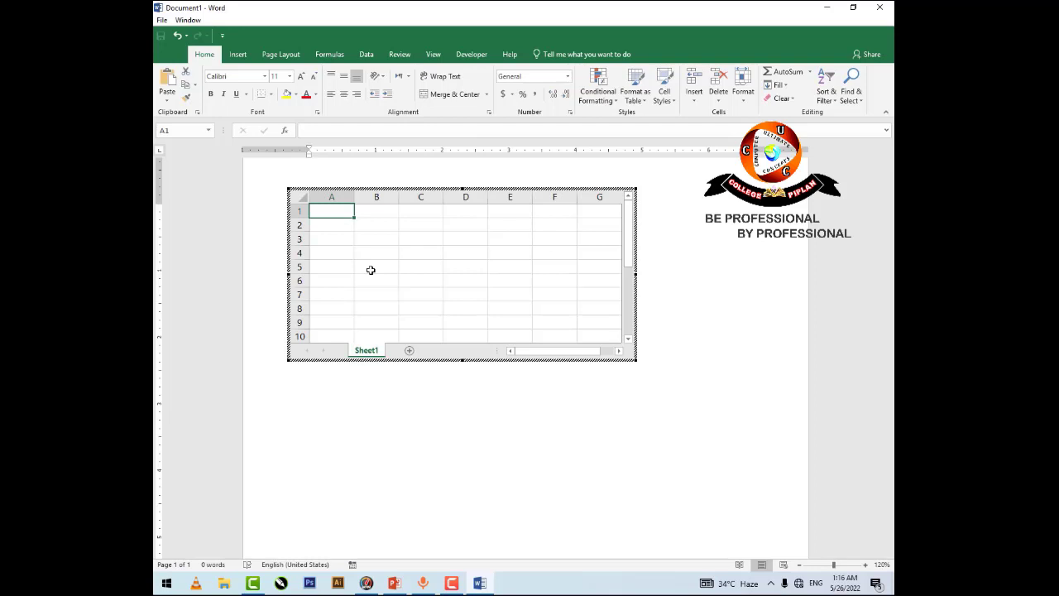
pyautogui.write('SR#')
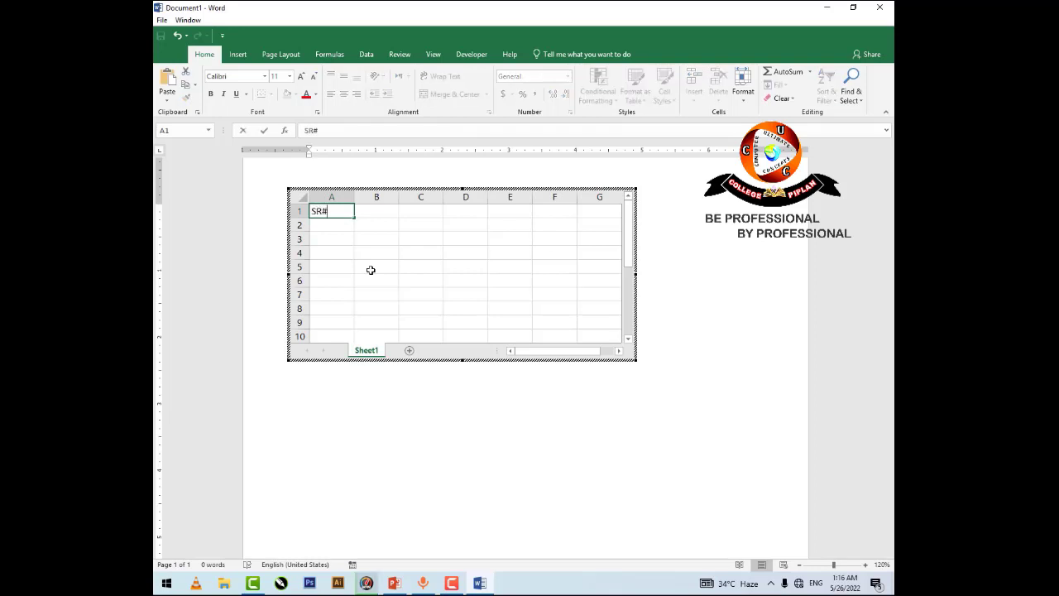
pyautogui.press('Tab')
pyautogui.write('I')
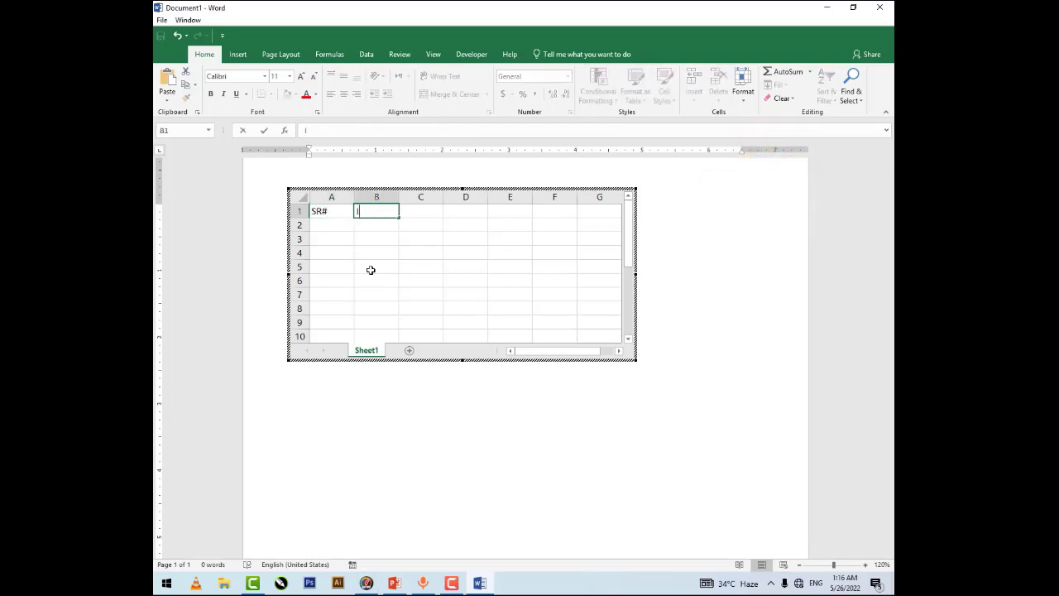
pyautogui.write('TEMS')
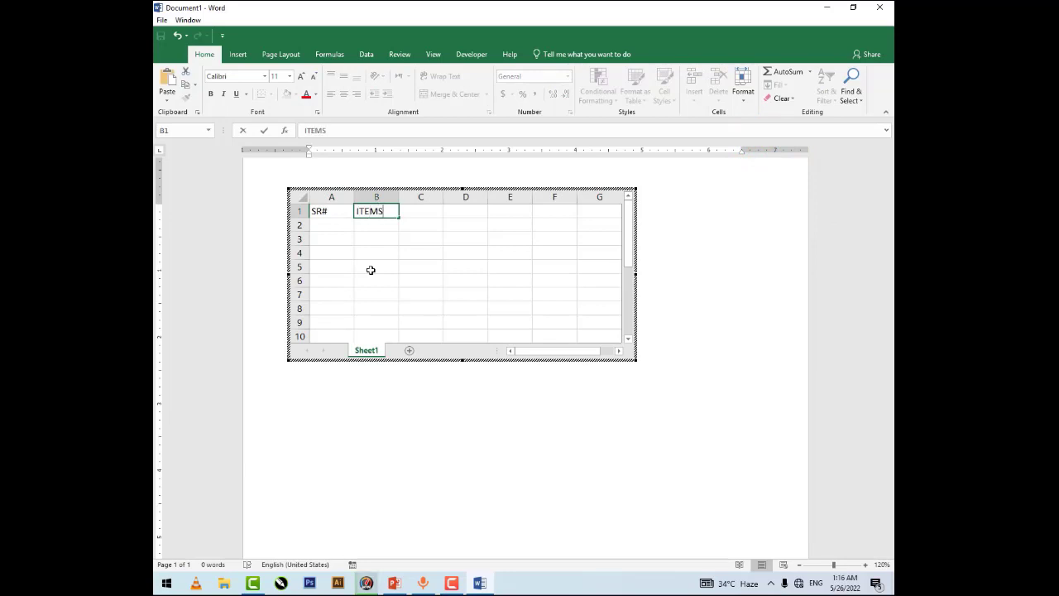
pyautogui.press('Tab')
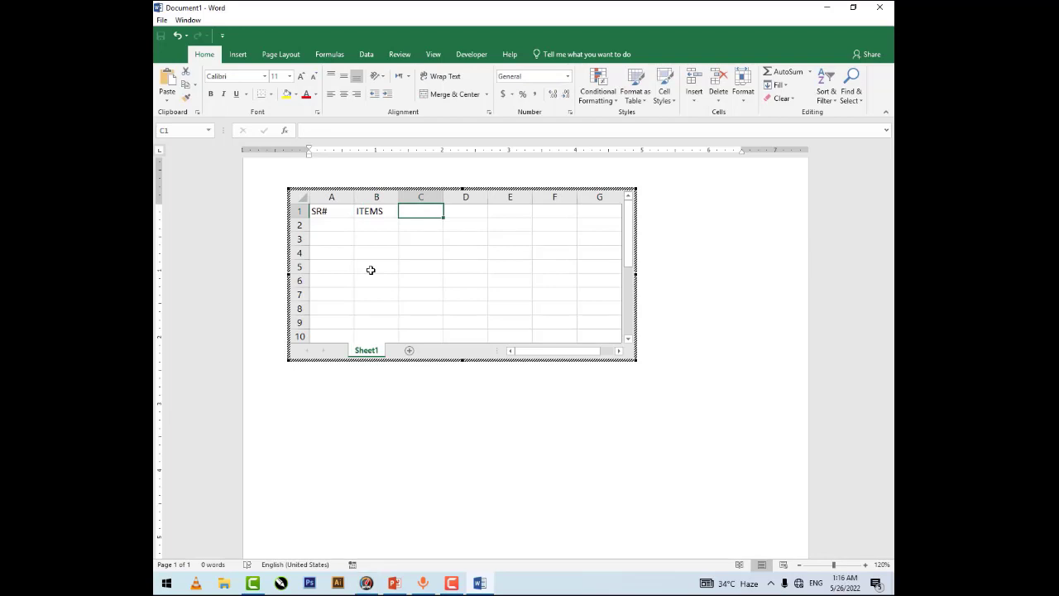
# Step: Complete the header row with QTY, PRICE and TOTAL in cells C1 to E1
pyautogui.write('QTY')
pyautogui.press('Tab')
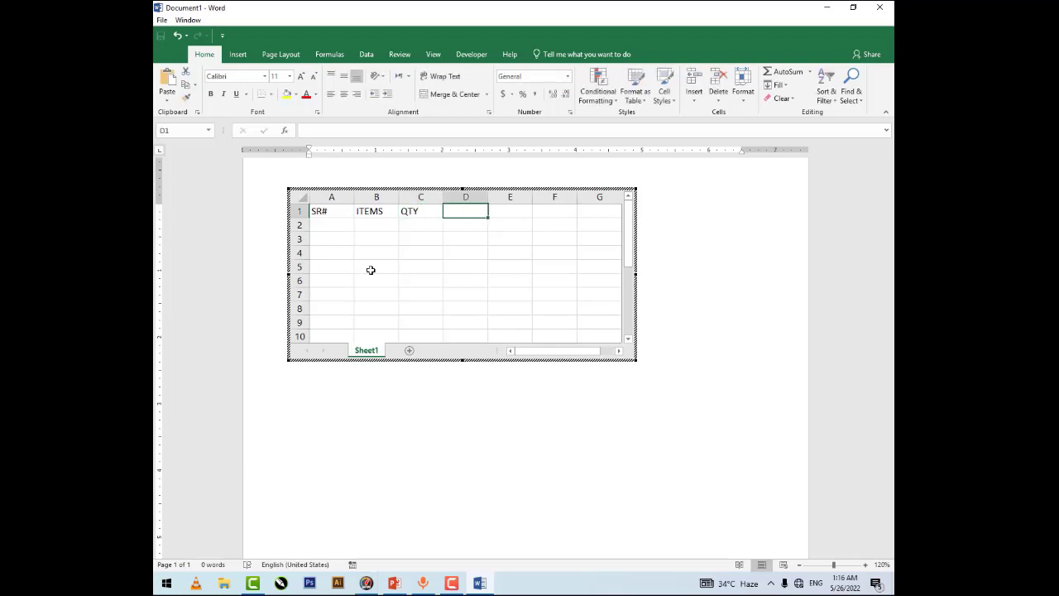
pyautogui.write('PRIC')
pyautogui.write('E')
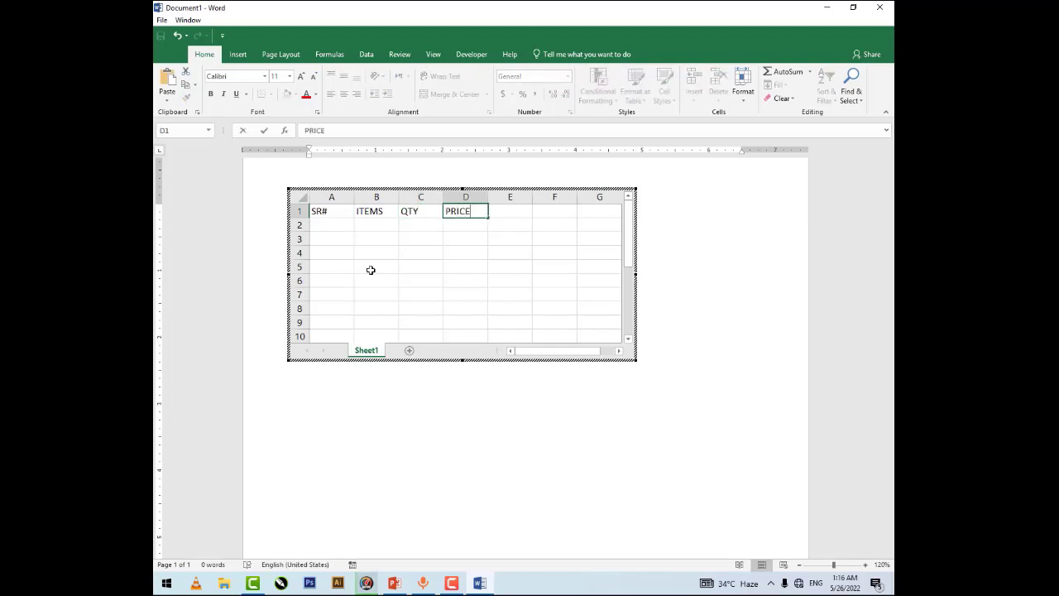
pyautogui.press('Tab')
pyautogui.write('TOTAL')
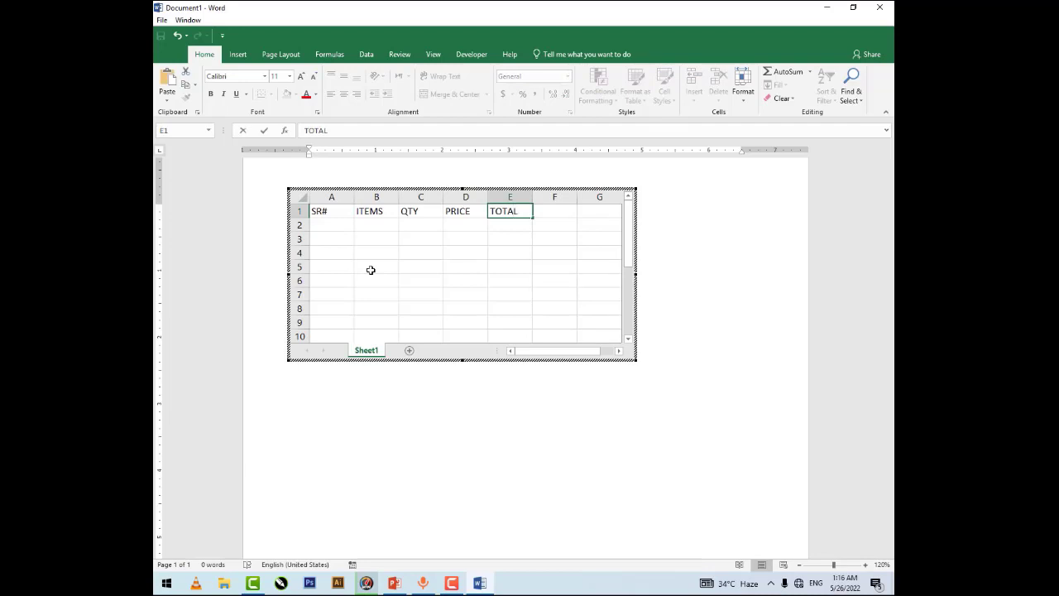
pyautogui.press('Return')
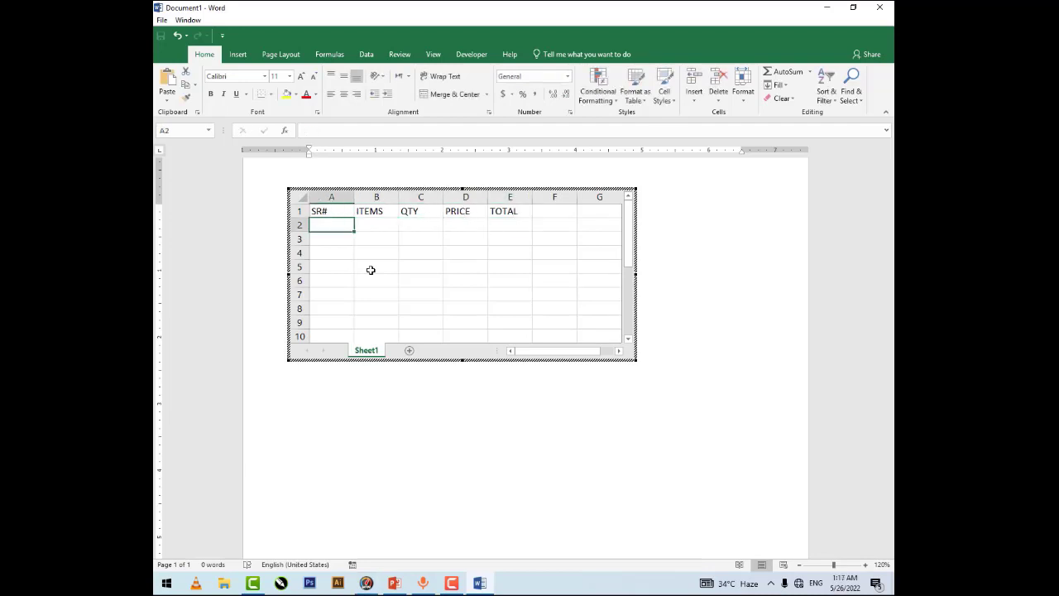
# Step: Enter 1 in A2 and fill the SR# column down to A8 as the series 1 to 7
pyautogui.write('1')
pyautogui.hotkey('ctrl', 'Return')
pyautogui.moveTo(354, 233); pyautogui.dragTo(354, 311)
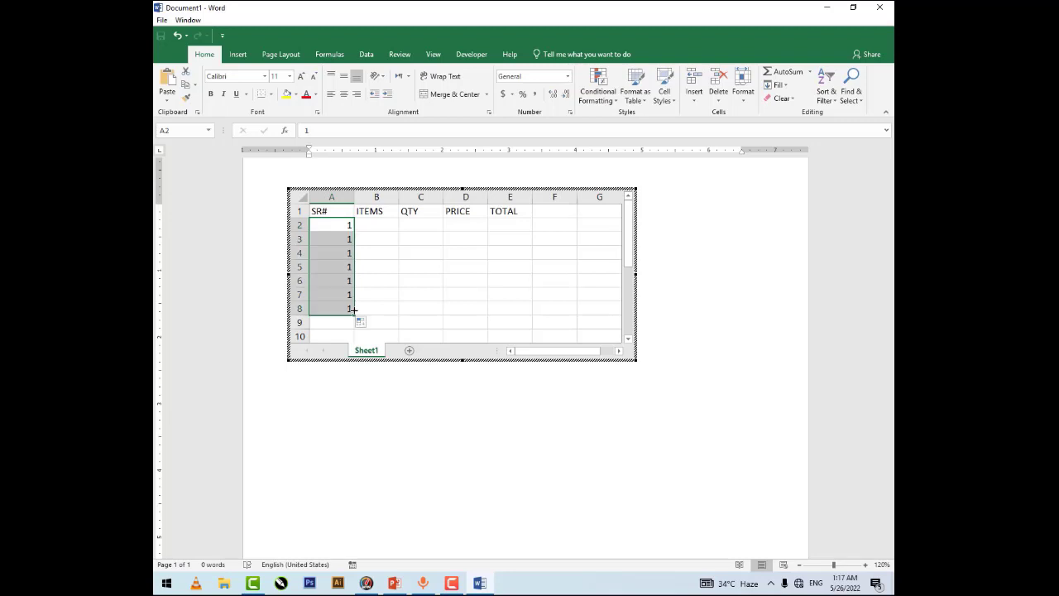
pyautogui.hotkey('ctrl', 'z')
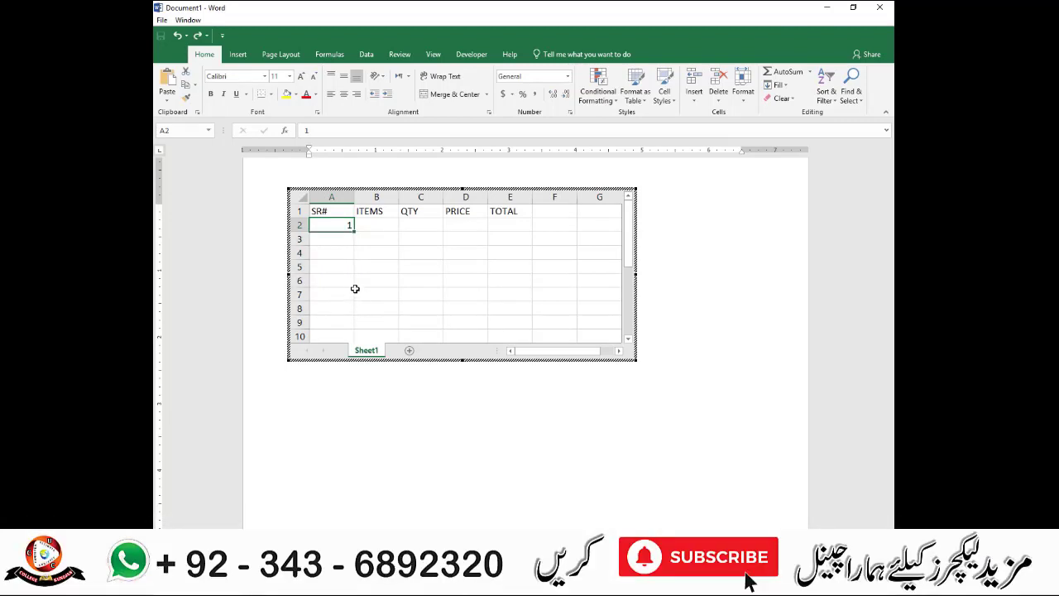
pyautogui.moveTo(354, 232); pyautogui.dragTo(361, 315)
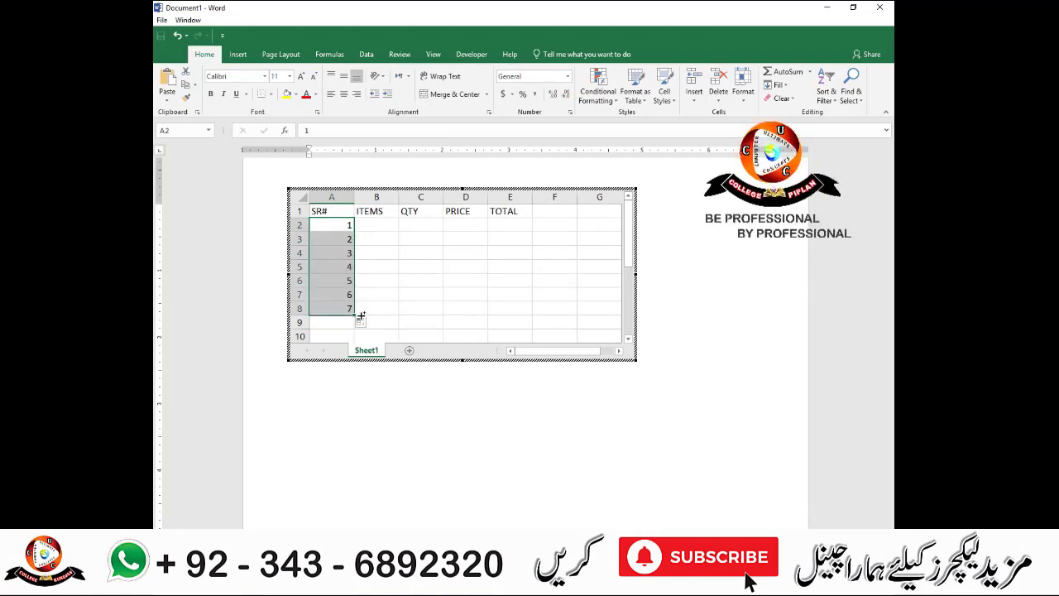
# Step: List the items USB, MOUSE and DVD in cells B2 to B4
pyautogui.click(374, 225)
pyautogui.write('US')
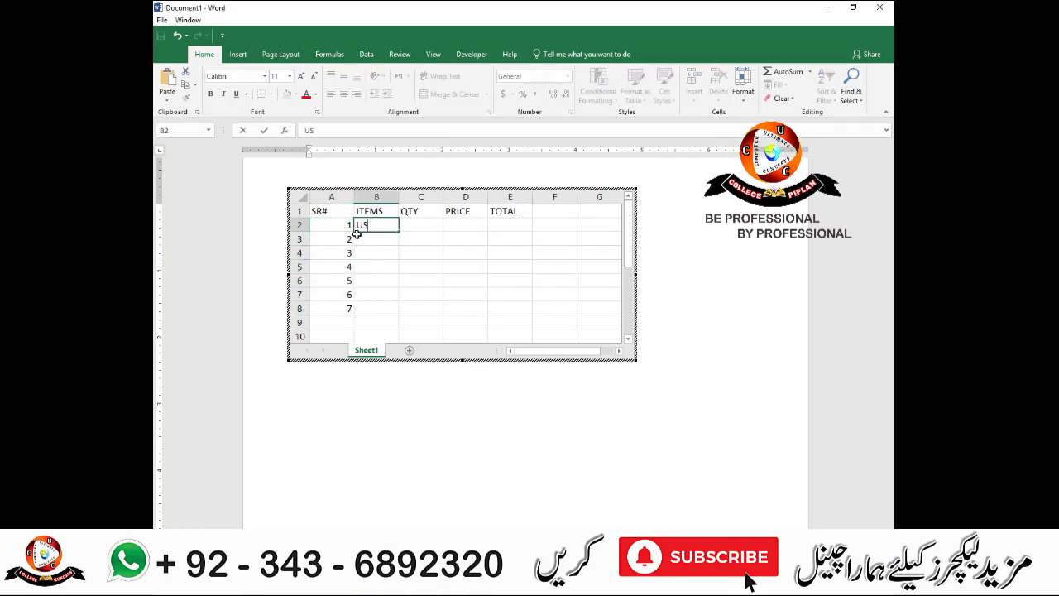
pyautogui.write('B')
pyautogui.press('Return')
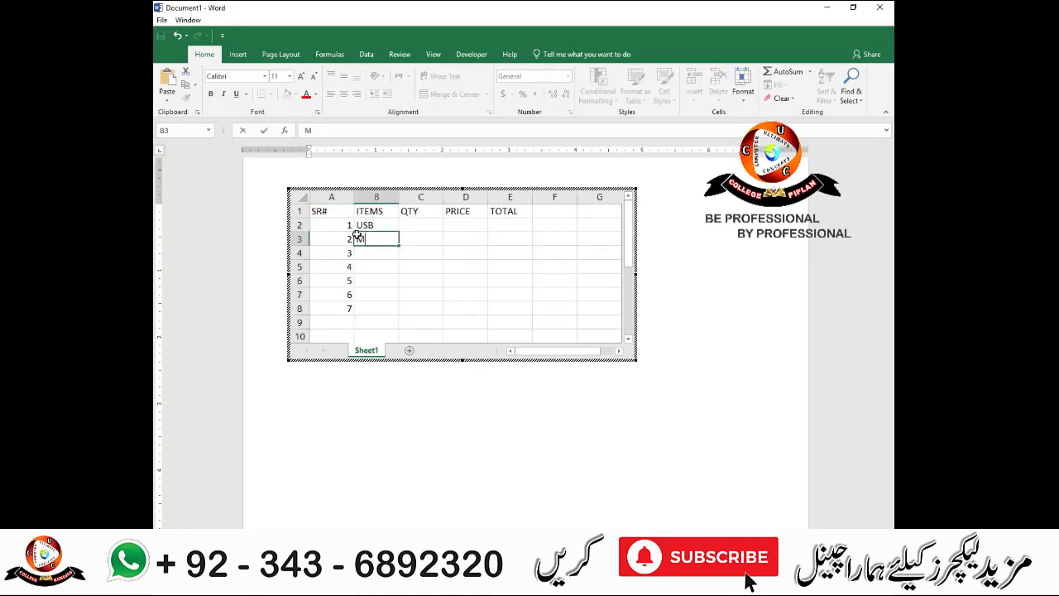
pyautogui.write('MOUSE')
pyautogui.press('Return')
pyautogui.write('DVD')
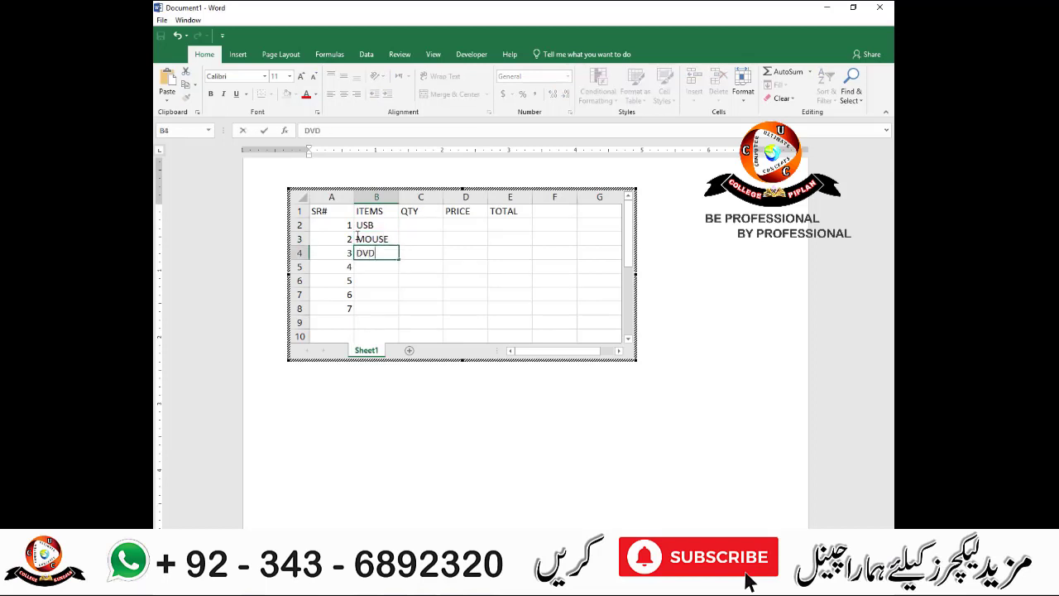
pyautogui.press('Up')
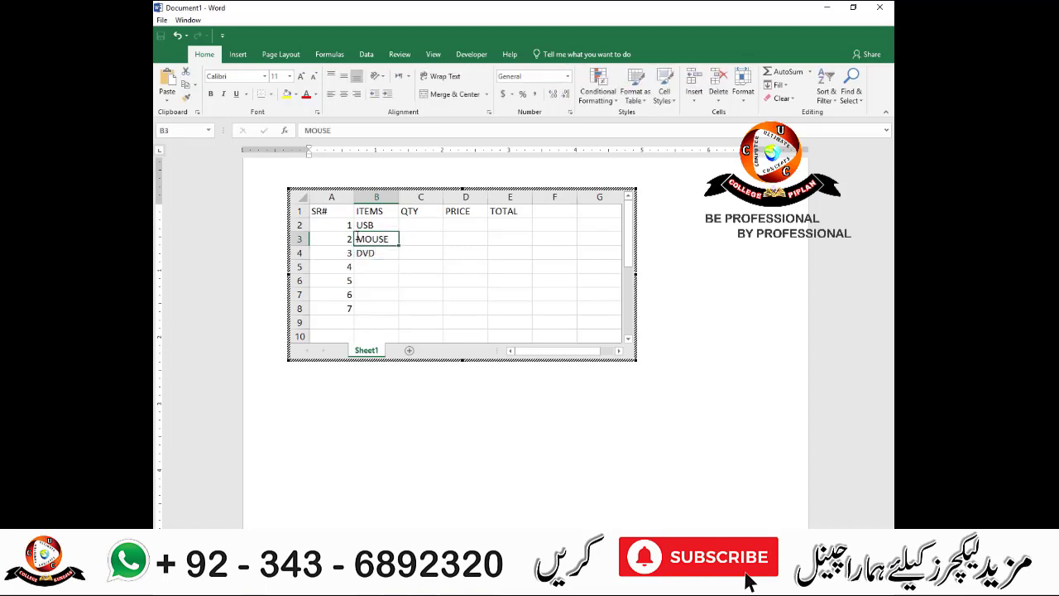
# Step: Enter the quantities 5, 2 and 4 for USB, MOUSE and DVD in the QTY column
pyautogui.press('Up')
pyautogui.press('Right')
pyautogui.write('5')
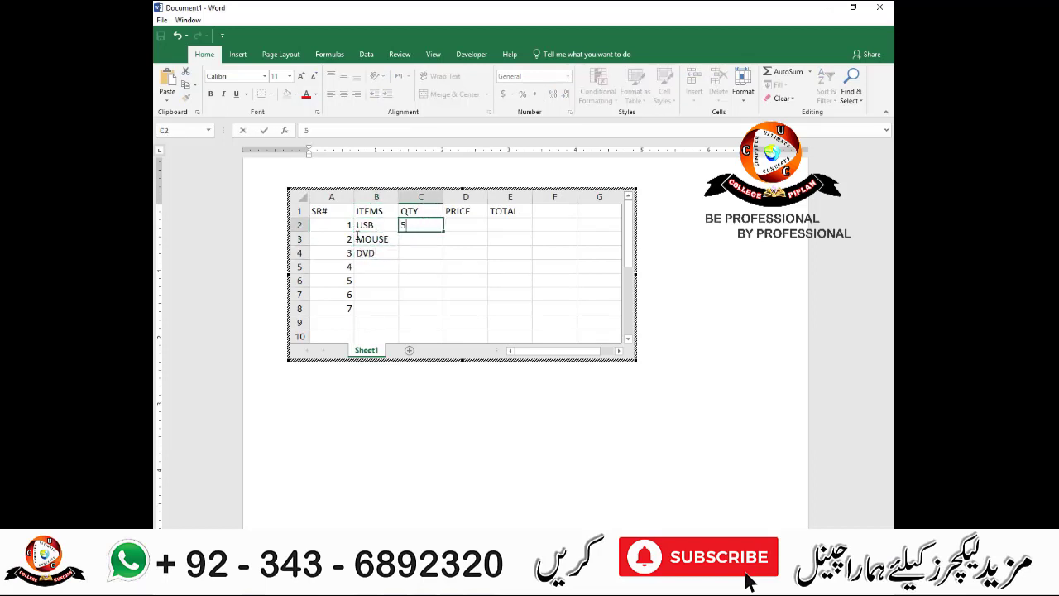
pyautogui.press('Return')
pyautogui.write('2')
pyautogui.press('Return')
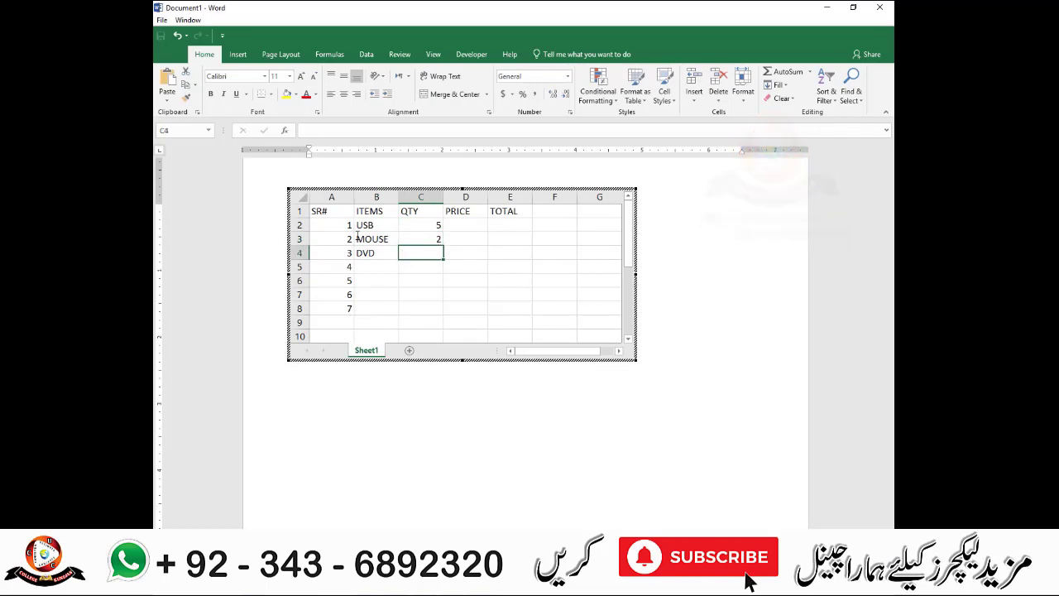
pyautogui.write('4')
pyautogui.press('Right')
# Step: Enter the prices 700 for USB and 350 for MOUSE in the PRICE column
pyautogui.press('Up')
pyautogui.press('Up')
pyautogui.press('Up')
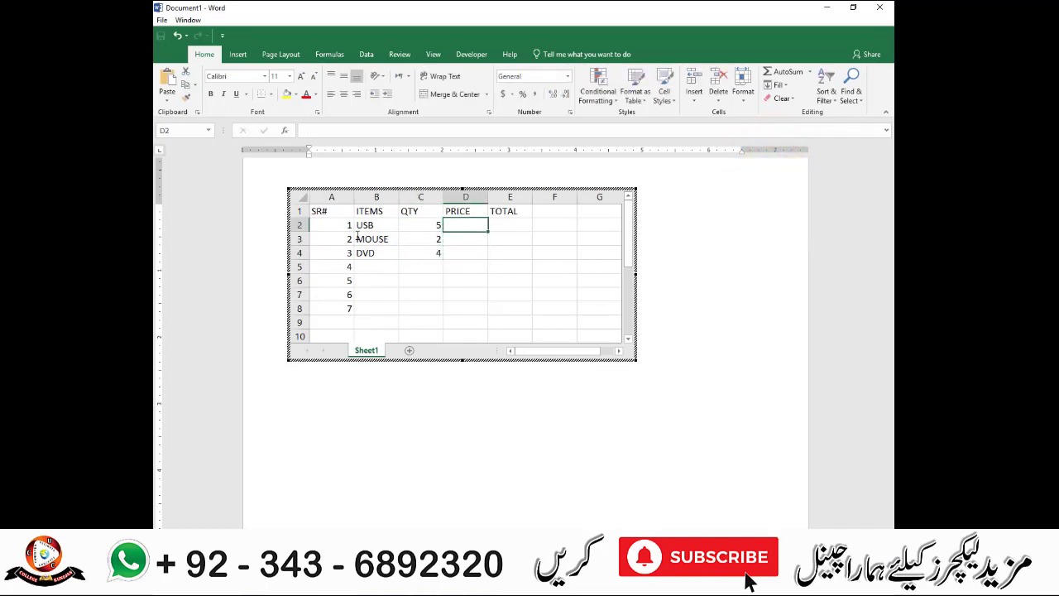
pyautogui.write('700')
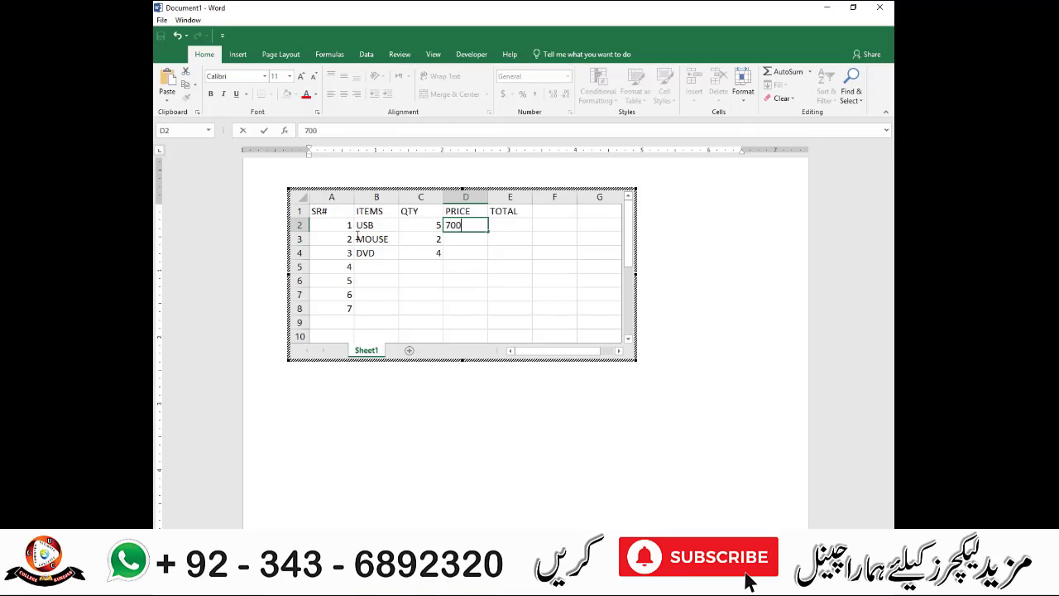
pyautogui.press('Return')
pyautogui.write('350')
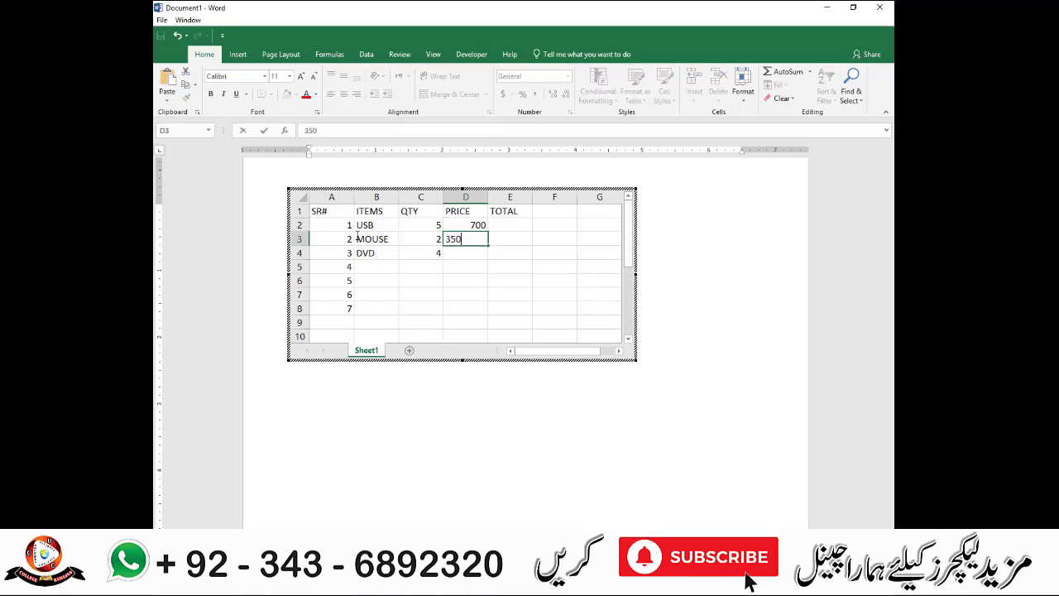
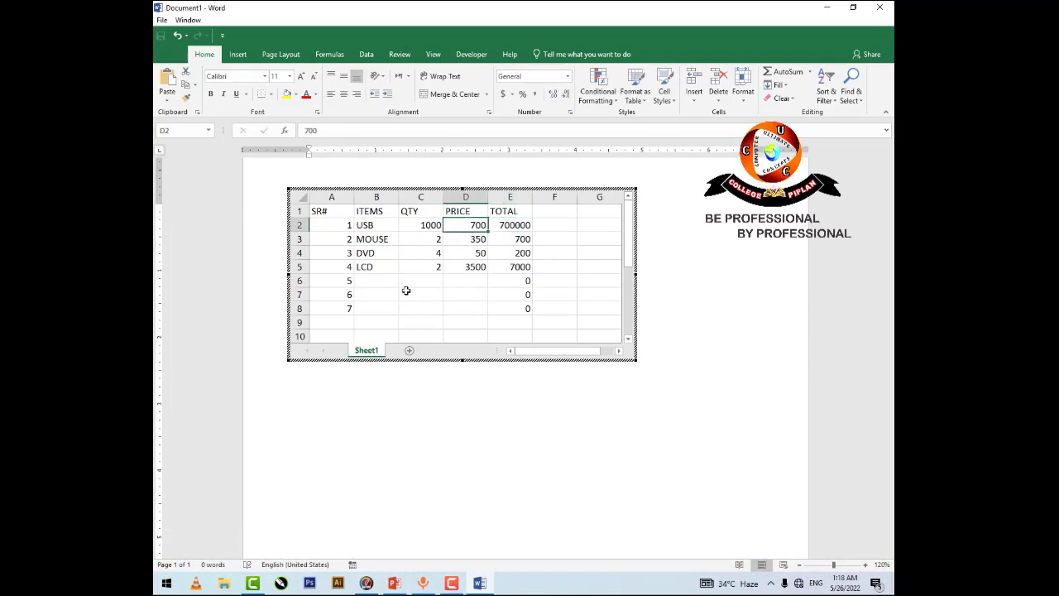
# Step: Leave and reopen the embedded spreadsheet's editing mode, and delete the spreadsheet from the document
pyautogui.press('Down')
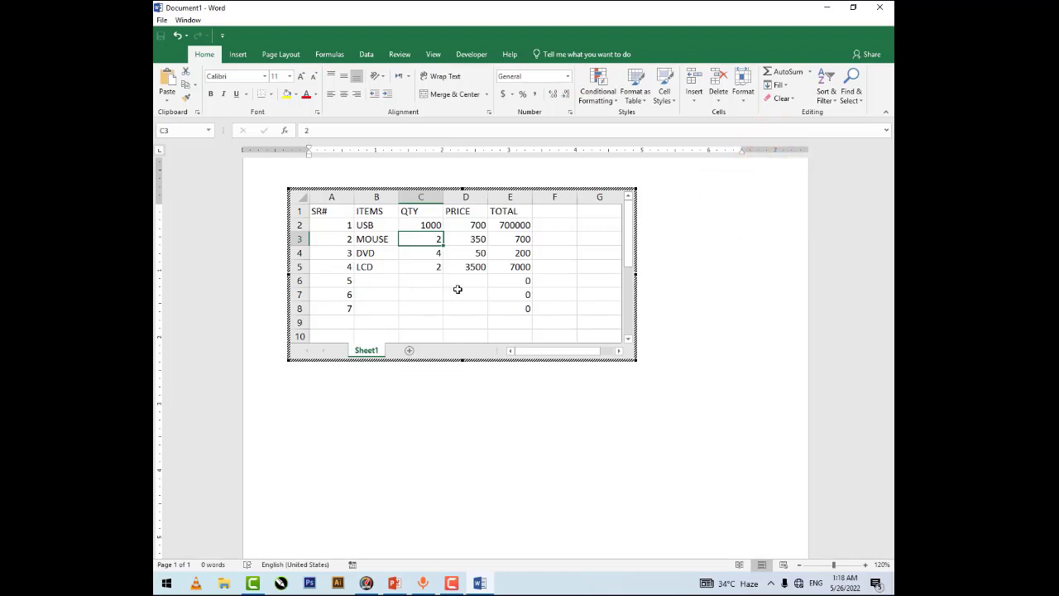
pyautogui.click(662, 261)
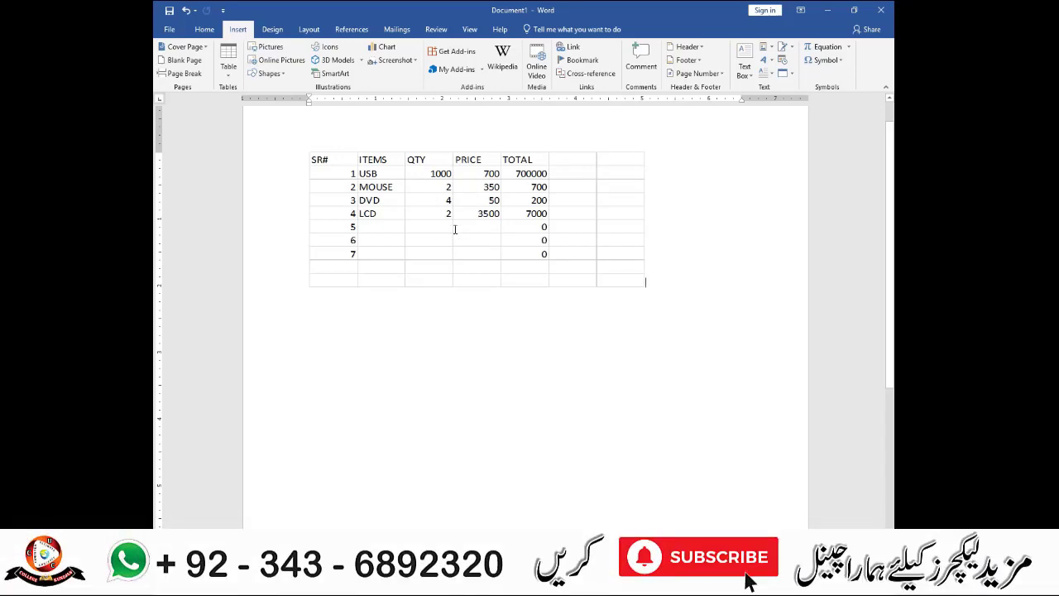
pyautogui.doubleClick(454, 229)
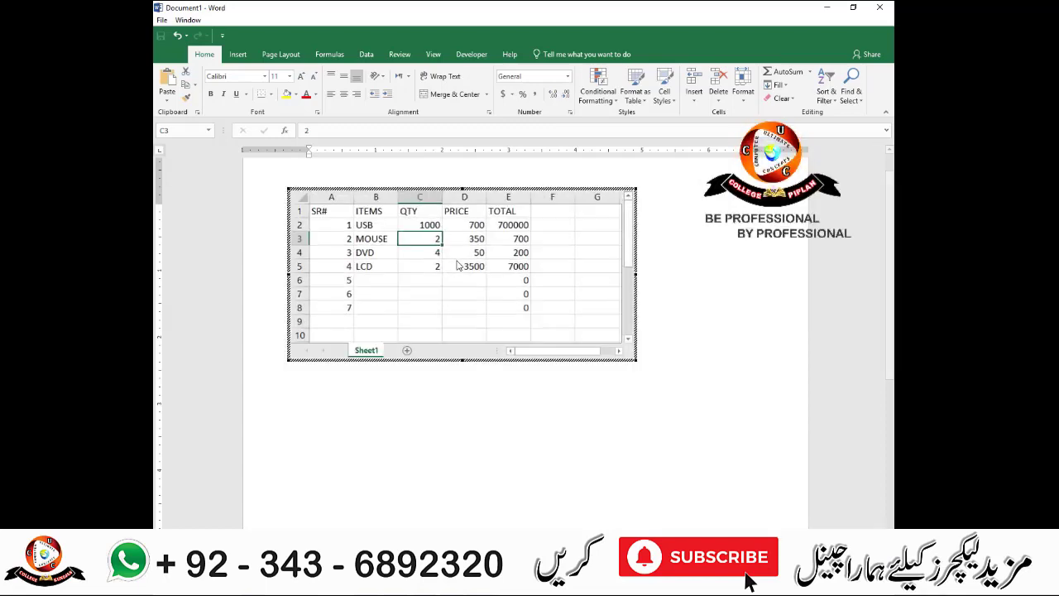
pyautogui.click(670, 268)
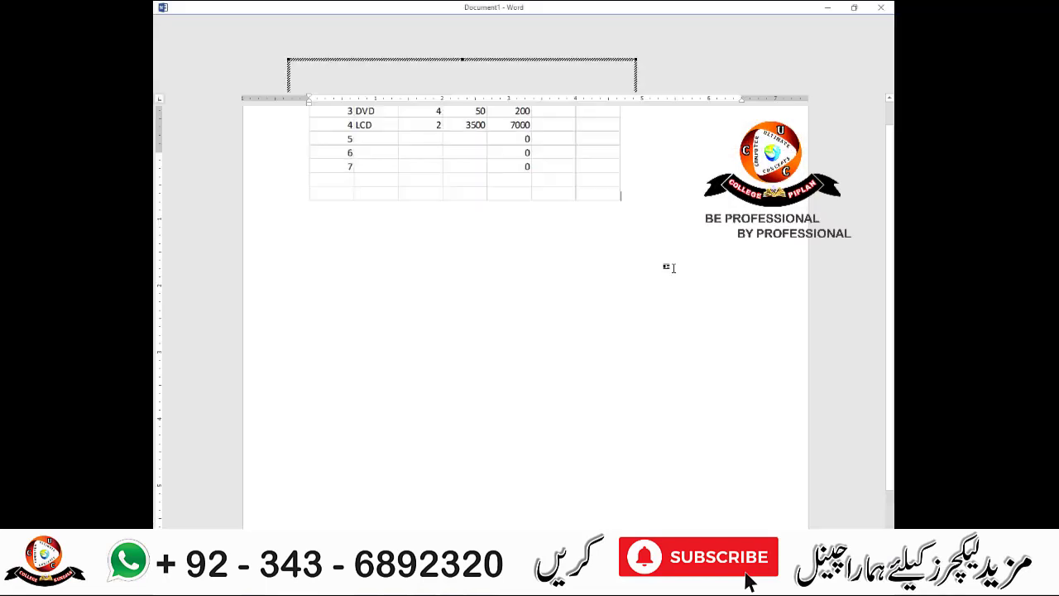
pyautogui.click(591, 242)
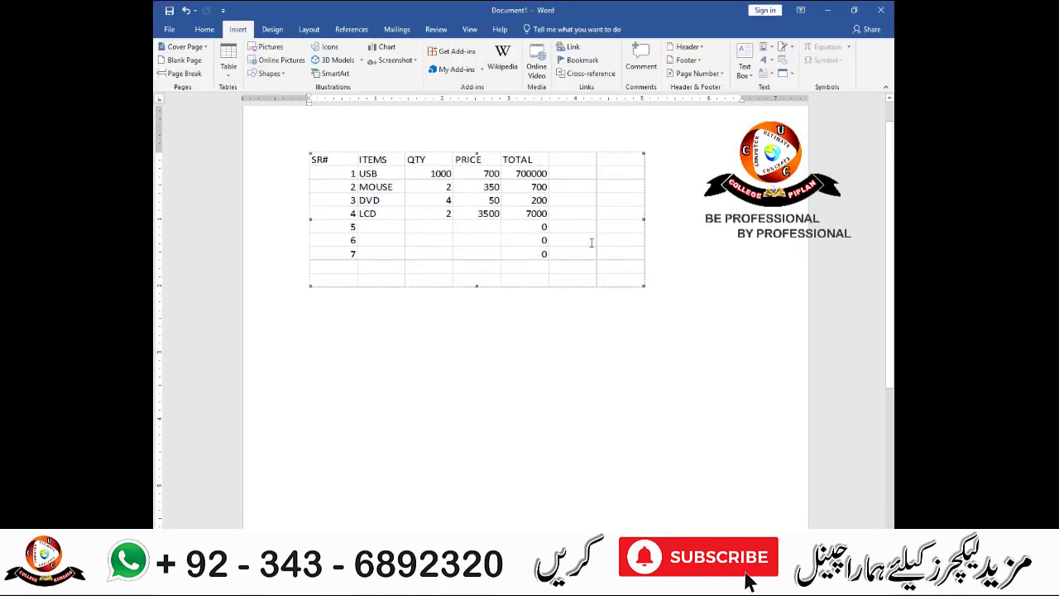
pyautogui.press('Delete')
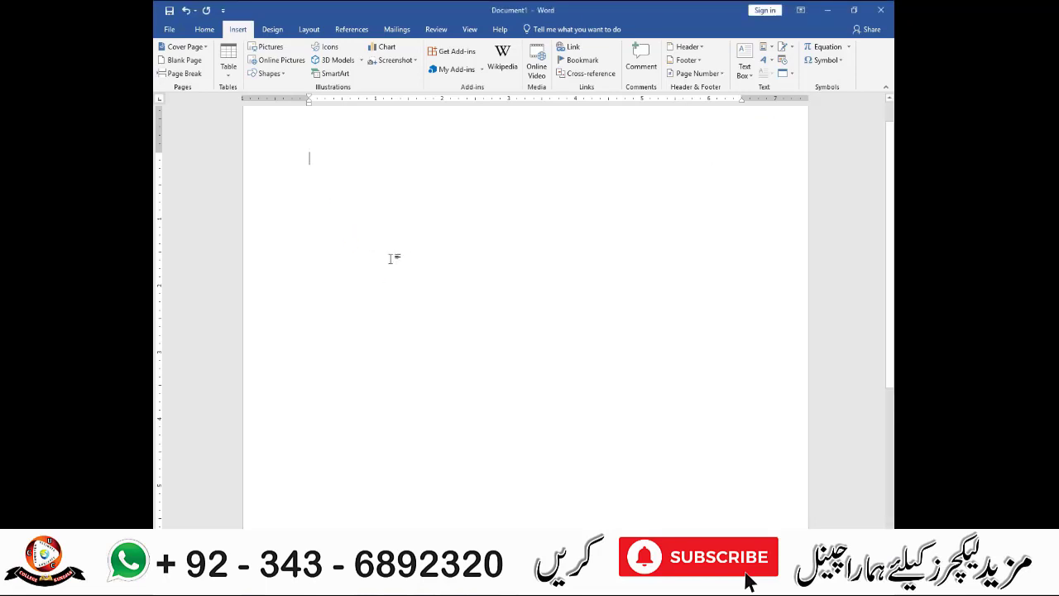
# Step: Insert a table of 7 columns and 4 rows and apply the orange grid table style with solid header and banded rows
pyautogui.click(229, 71)
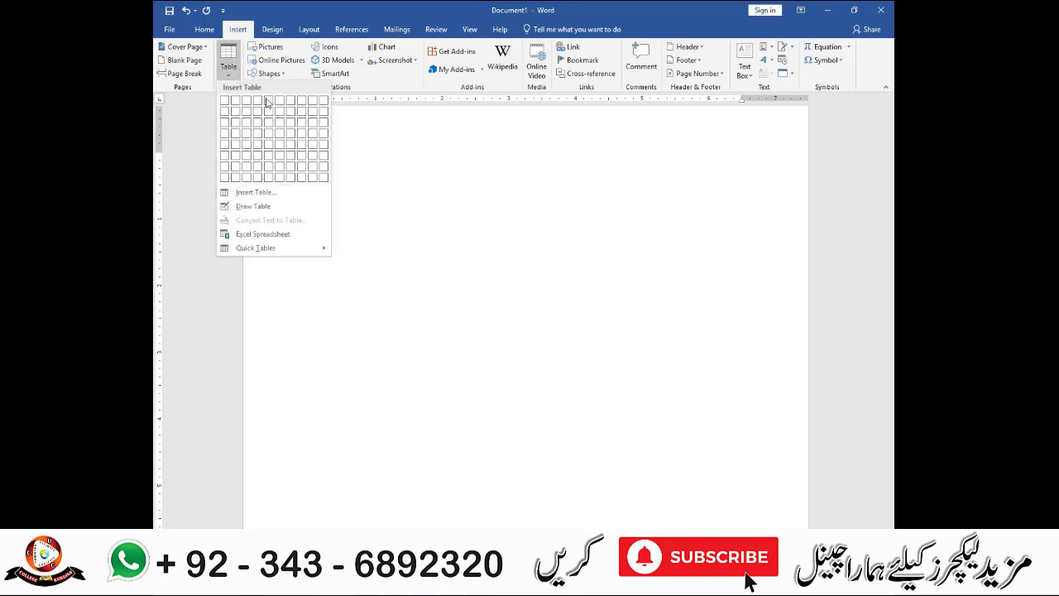
pyautogui.click(290, 133)
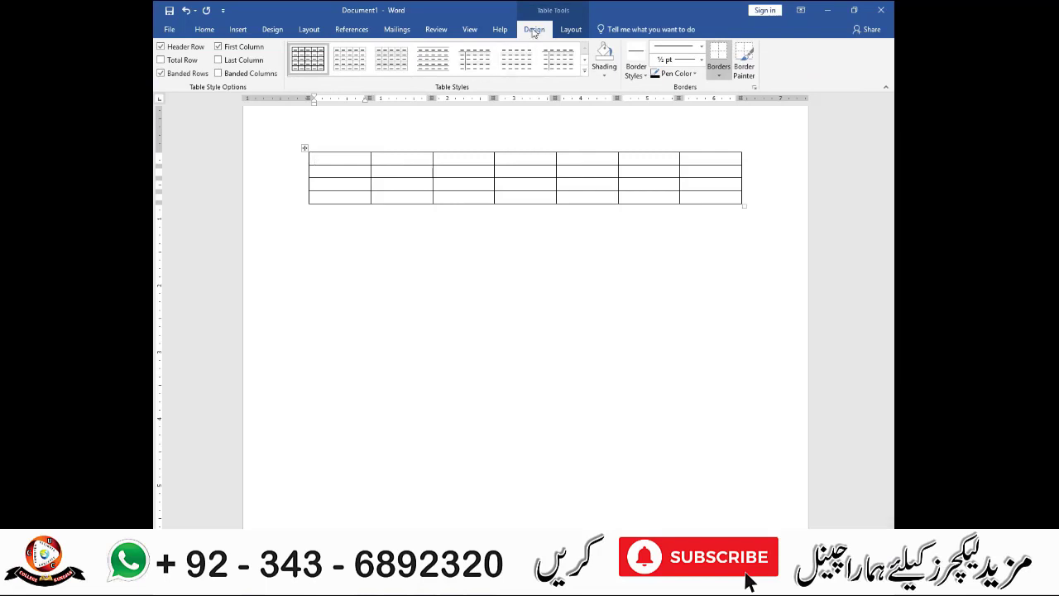
pyautogui.click(585, 73)
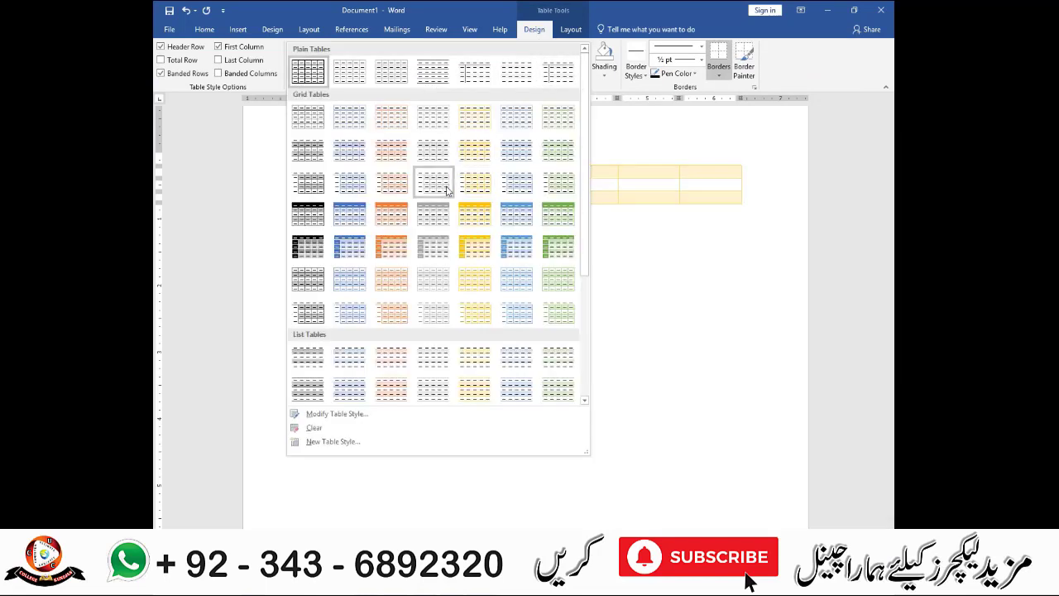
pyautogui.click(401, 215)
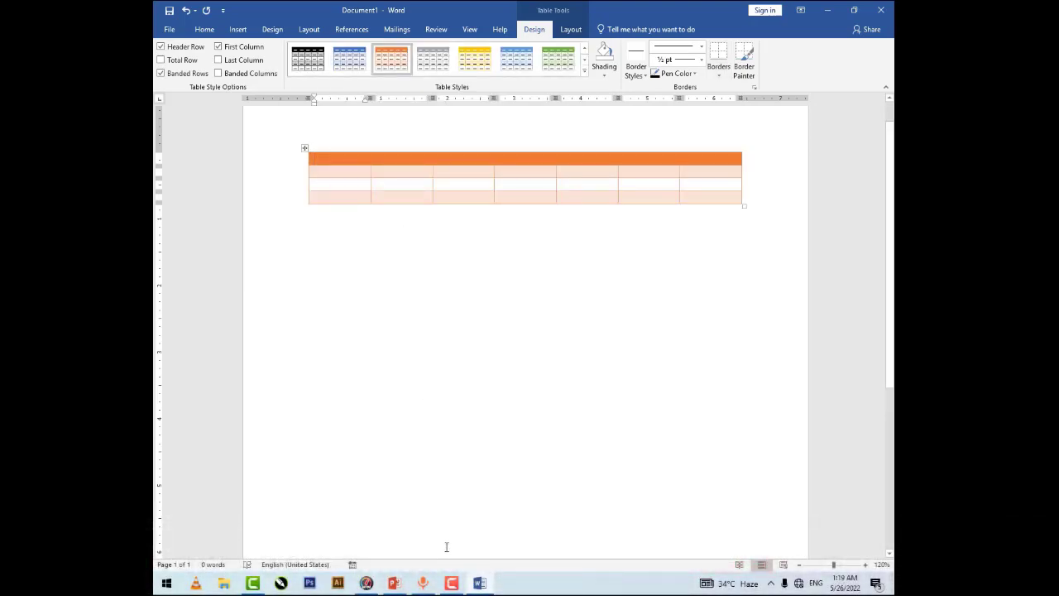
pyautogui.click(458, 584)
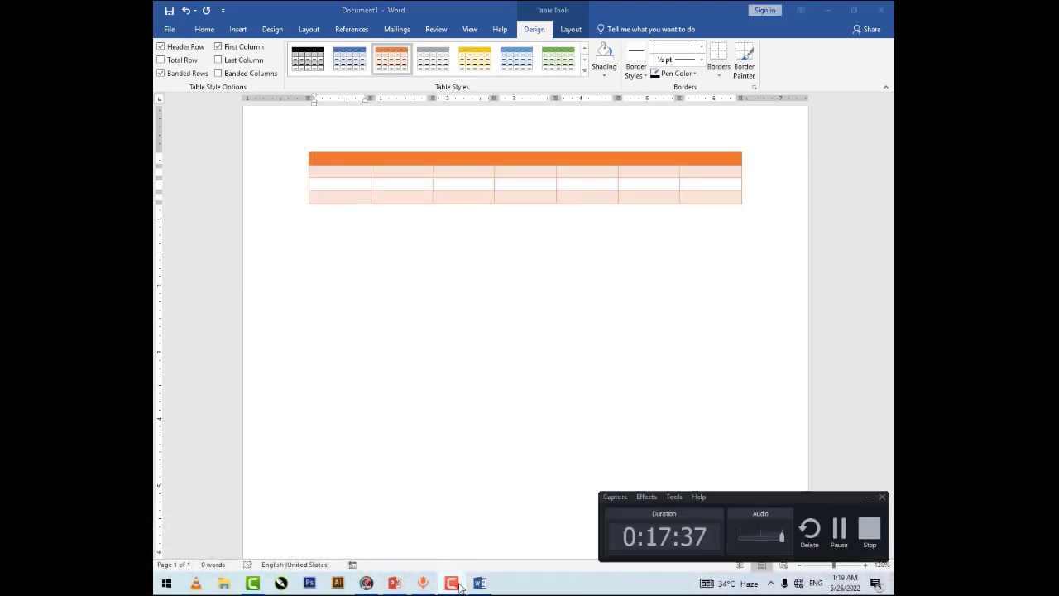
pyautogui.click(458, 584)
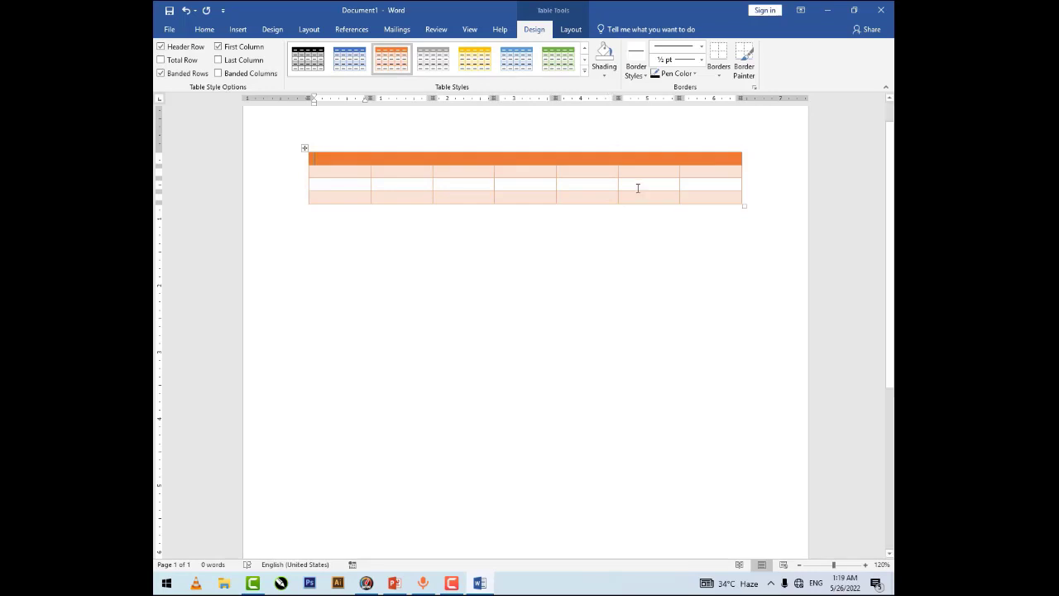
# Step: Shade the table's second row black
pyautogui.moveTo(696, 171); pyautogui.dragTo(361, 175)
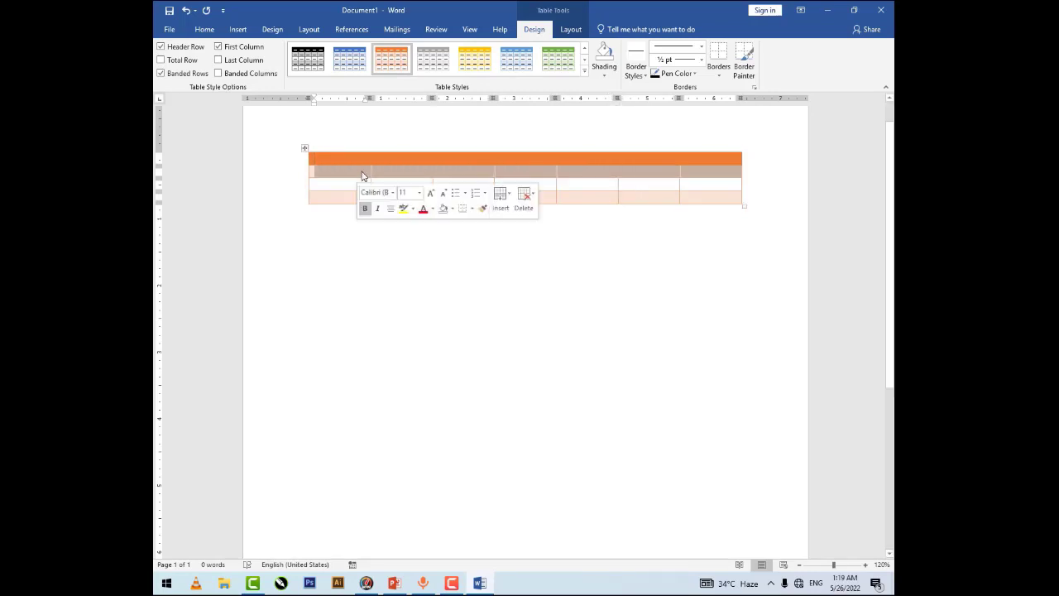
pyautogui.click(603, 74)
pyautogui.click(607, 100)
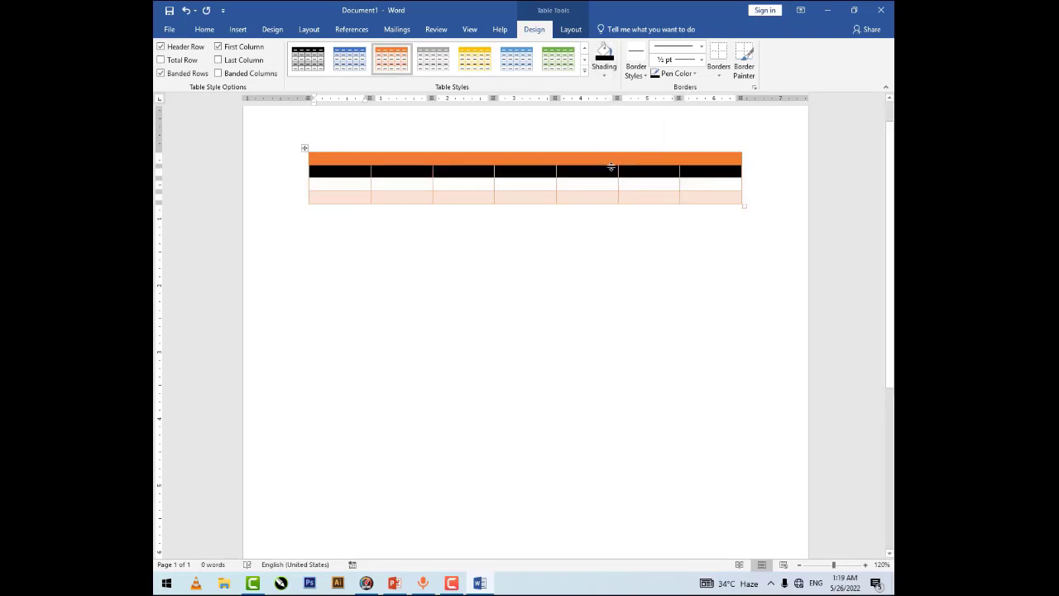
pyautogui.click(637, 72)
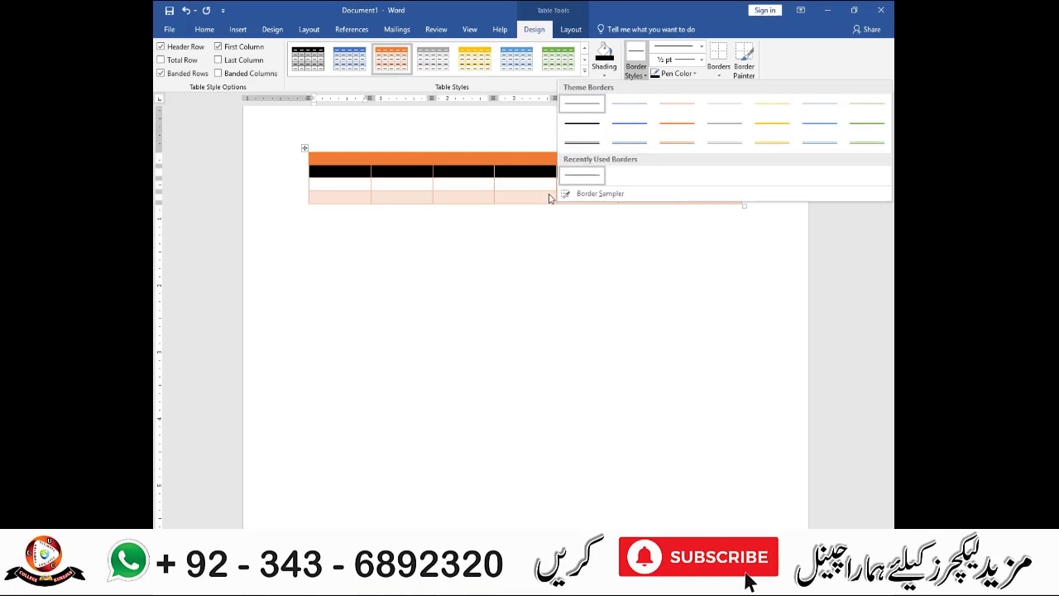
pyautogui.click(468, 245)
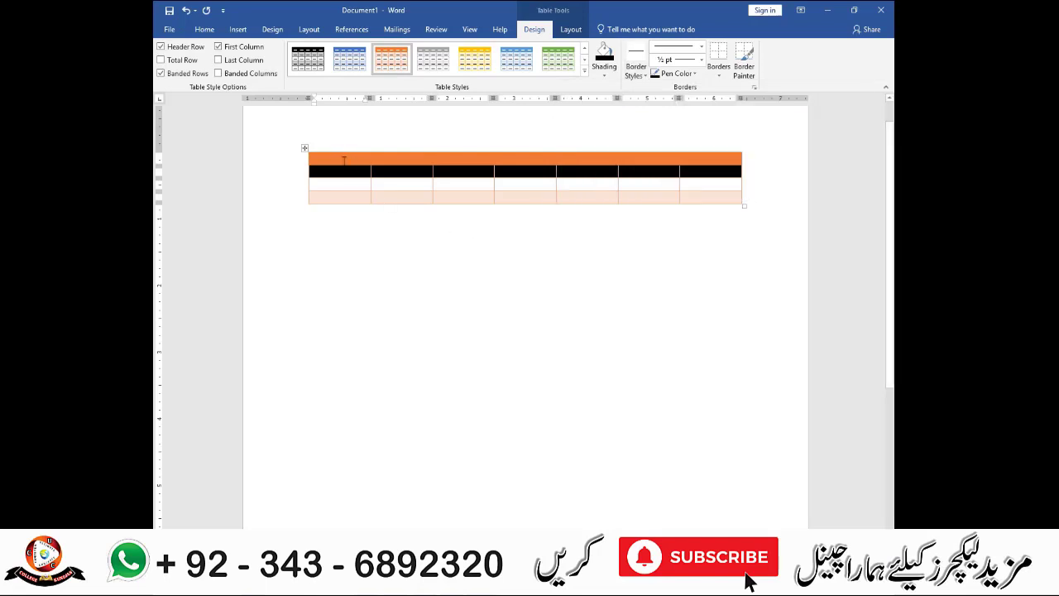
# Step: Select the whole table and set the border pen to a black thick-and-thin line with a 3 pt width
pyautogui.moveTo(342, 158); pyautogui.dragTo(652, 154)
pyautogui.click(604, 71)
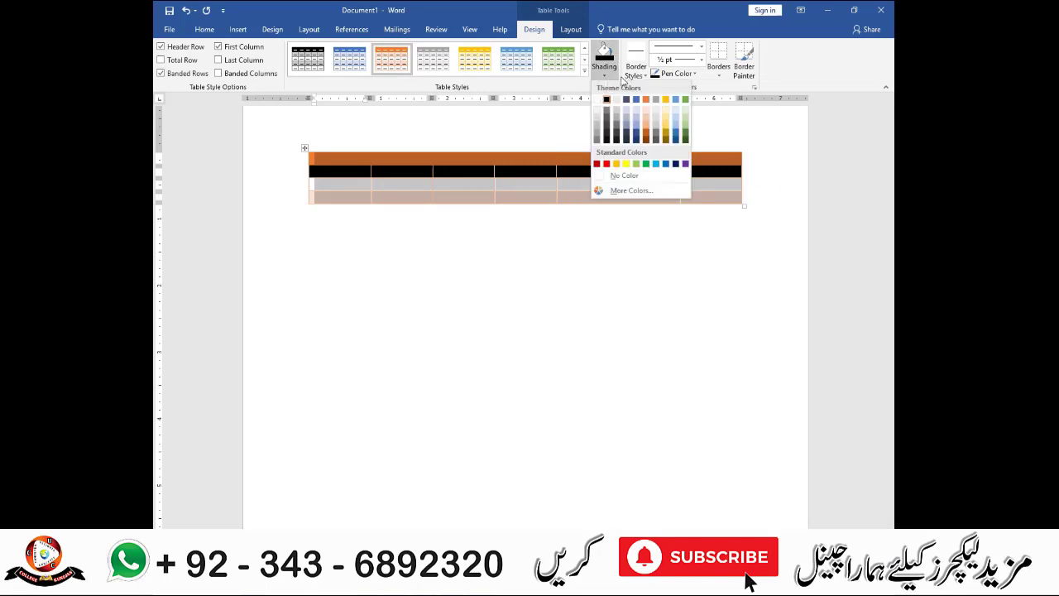
pyautogui.click(642, 77)
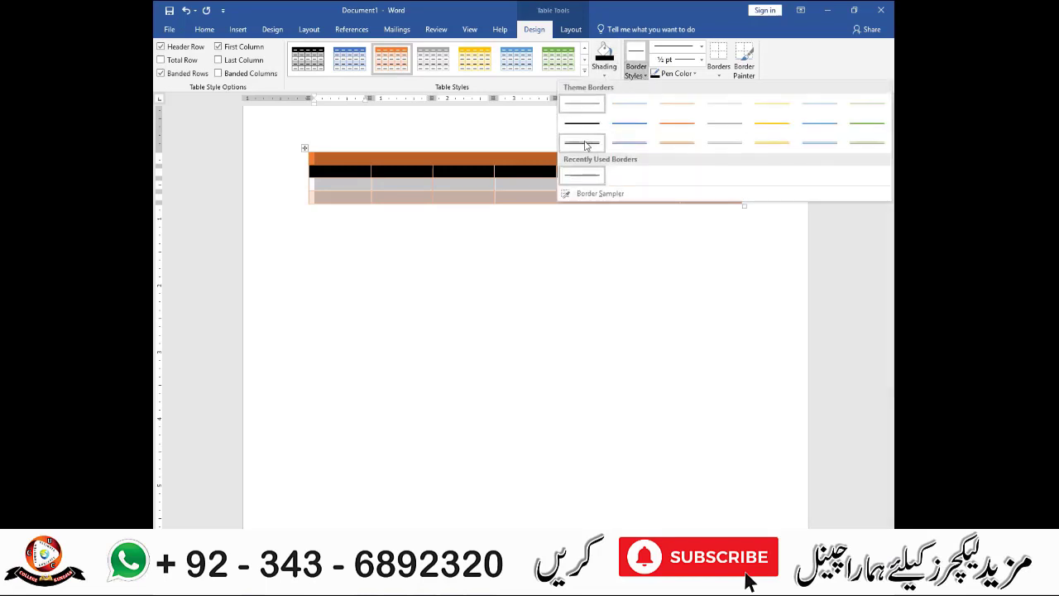
pyautogui.click(581, 147)
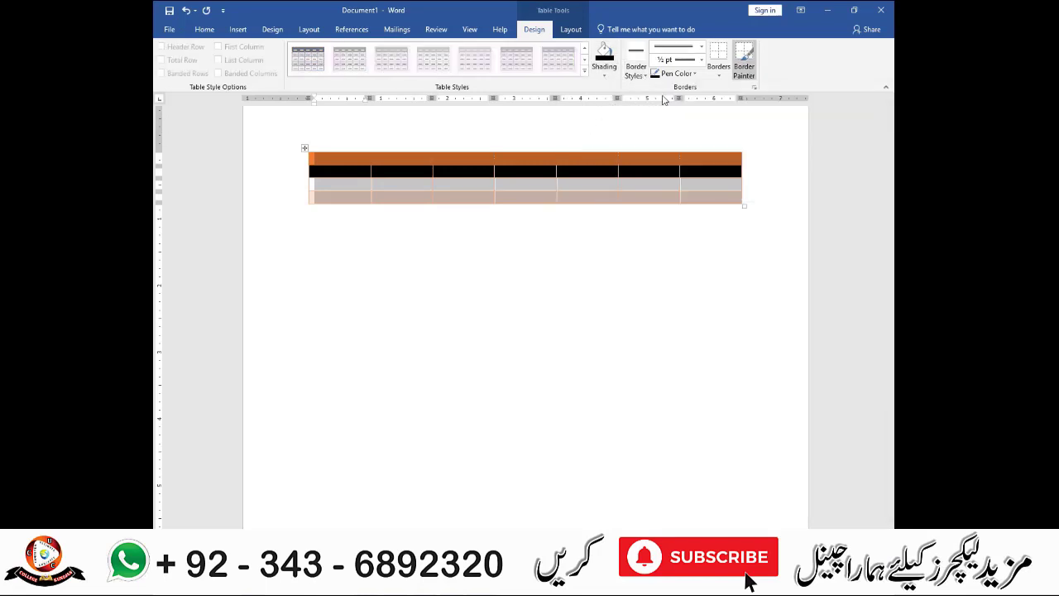
pyautogui.click(702, 59)
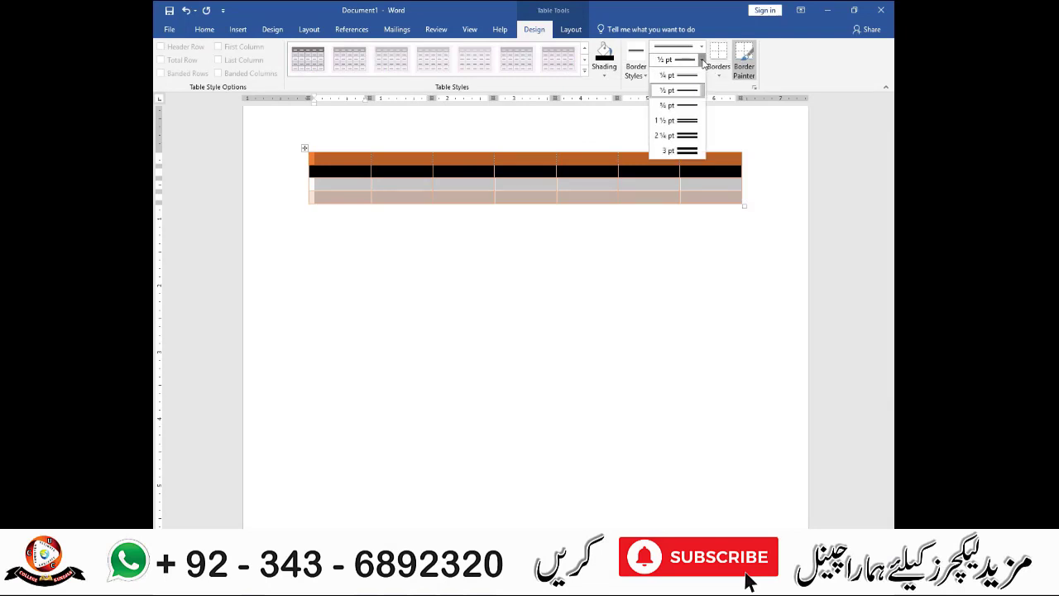
pyautogui.click(684, 139)
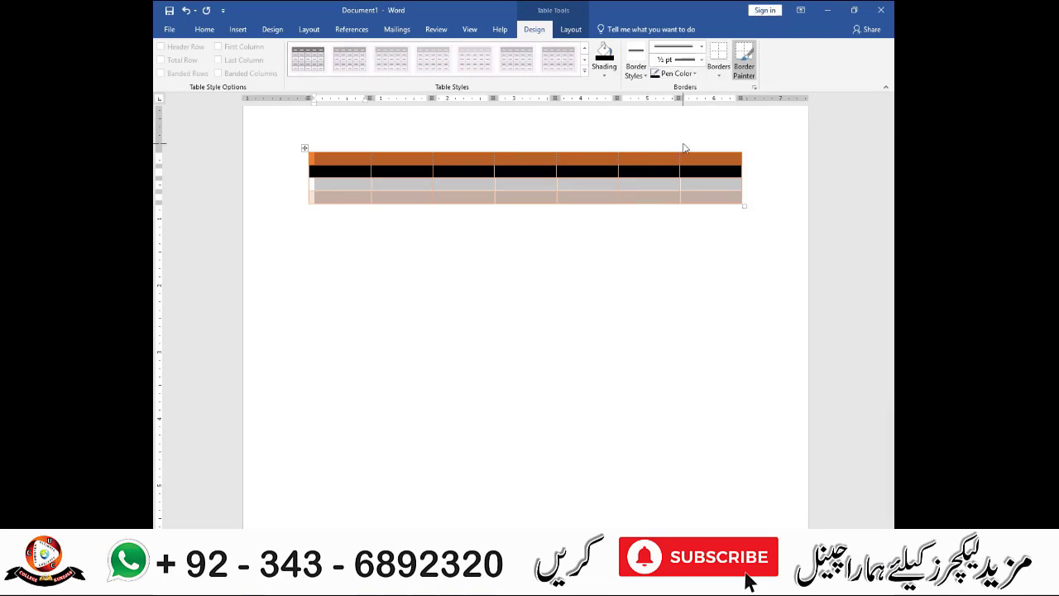
pyautogui.click(701, 49)
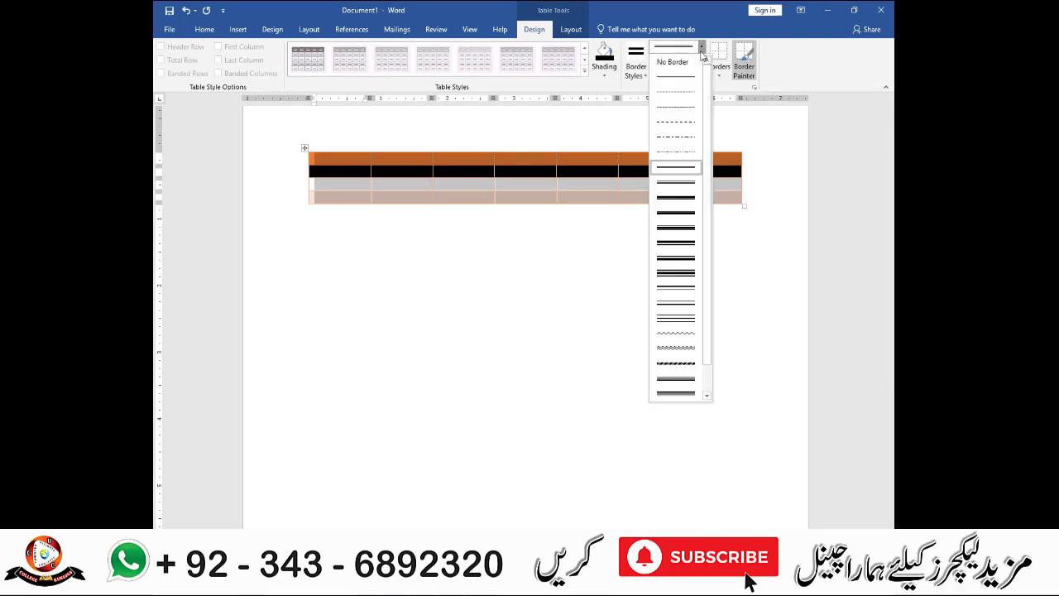
pyautogui.click(675, 198)
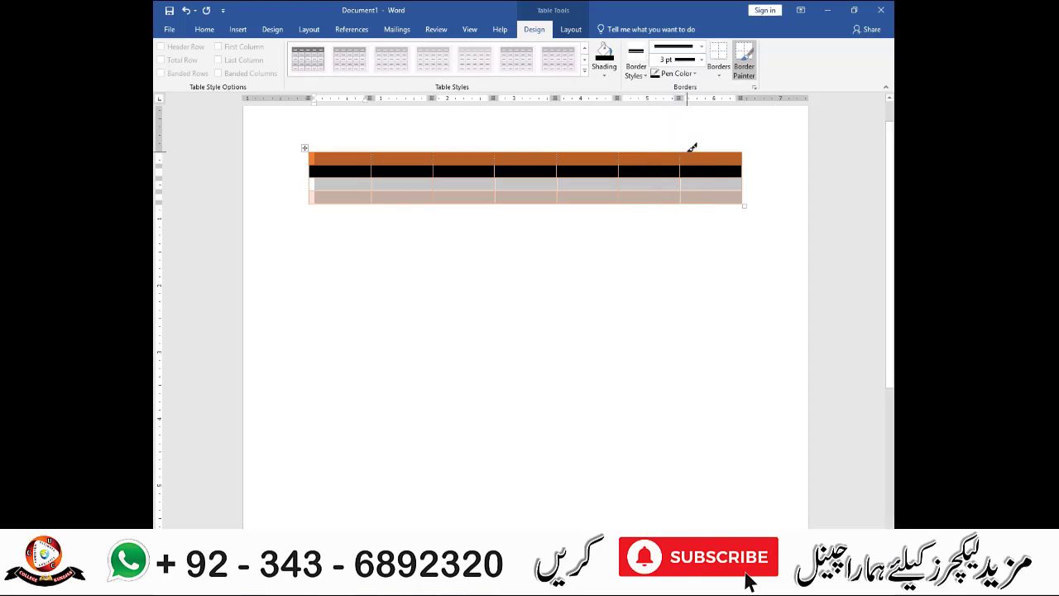
# Step: Paint the table's outer borders with the border pen and look over the Borders and Shading settings
pyautogui.moveTo(689, 148)
pyautogui.mouseDown()
pyautogui.moveTo(742, 147)
pyautogui.moveTo(742, 202)
pyautogui.moveTo(331, 207)
pyautogui.moveTo(314, 175)
pyautogui.moveTo(316, 145)
pyautogui.moveTo(472, 162)
pyautogui.moveTo(677, 151)
pyautogui.mouseUp()
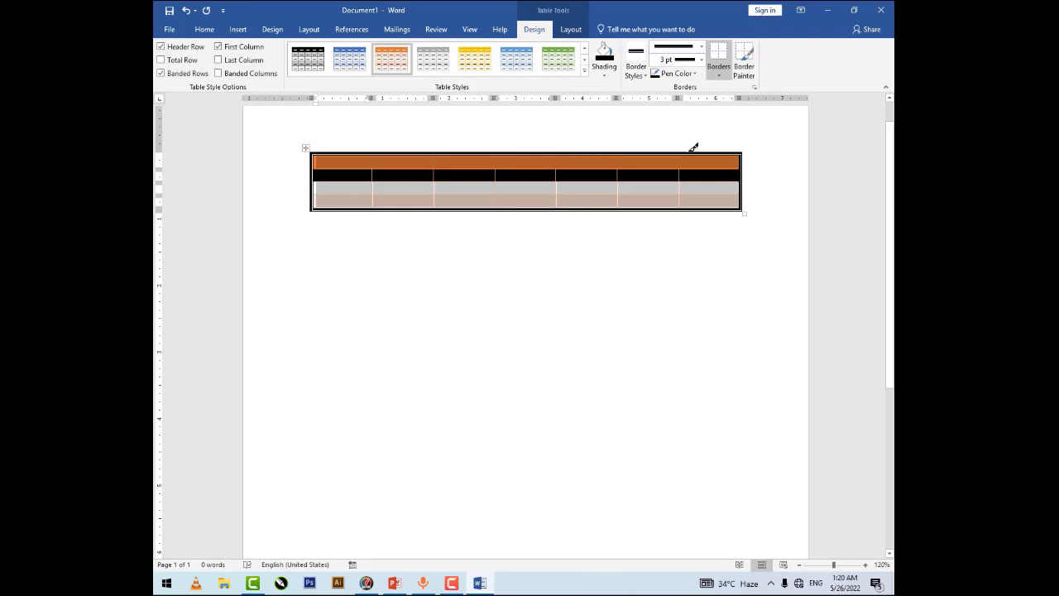
pyautogui.click(638, 76)
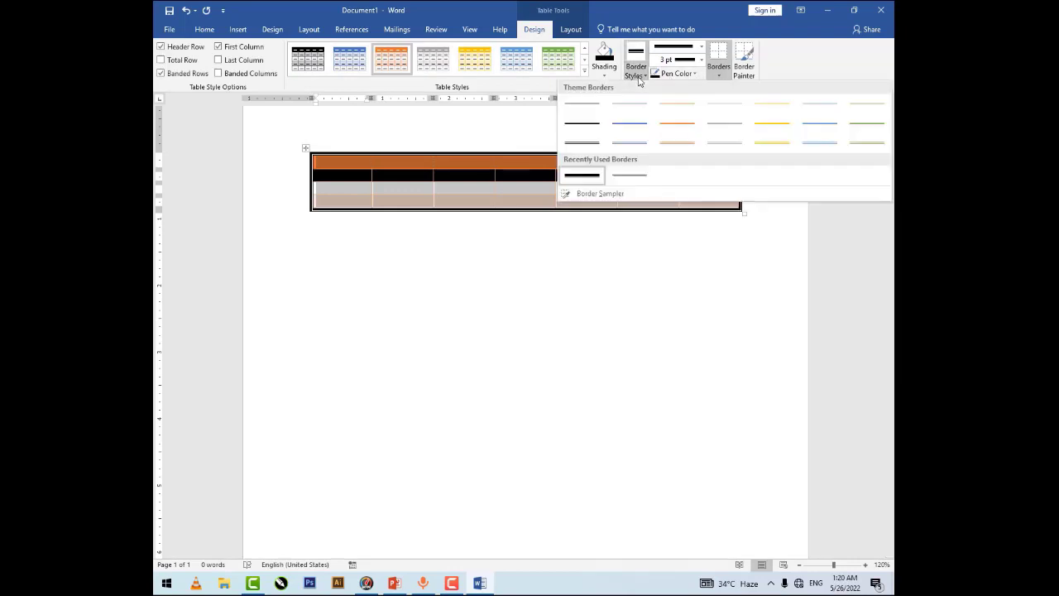
pyautogui.click(711, 20)
pyautogui.click(720, 77)
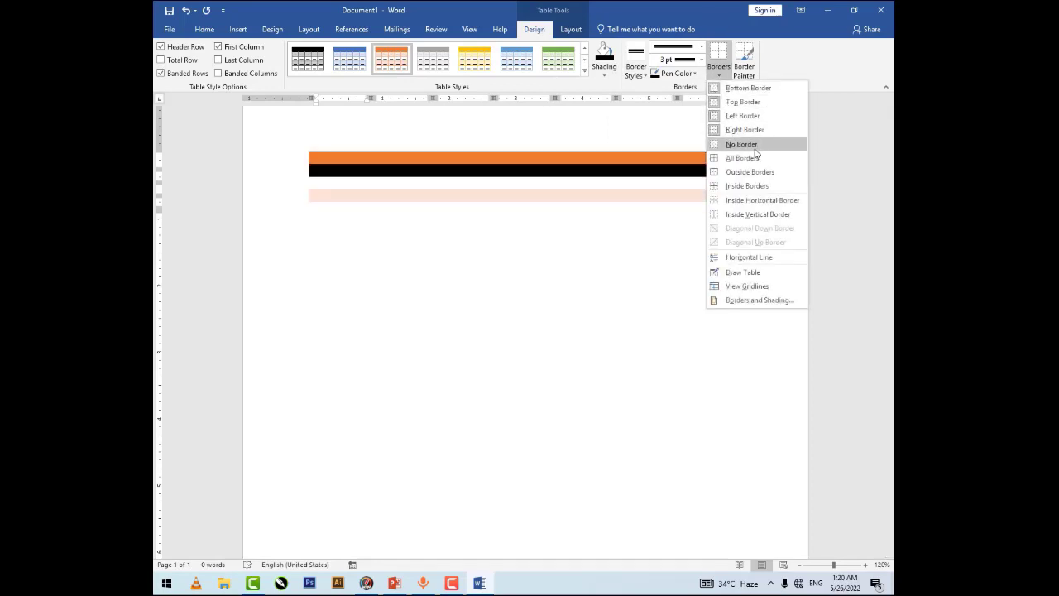
pyautogui.click(759, 300)
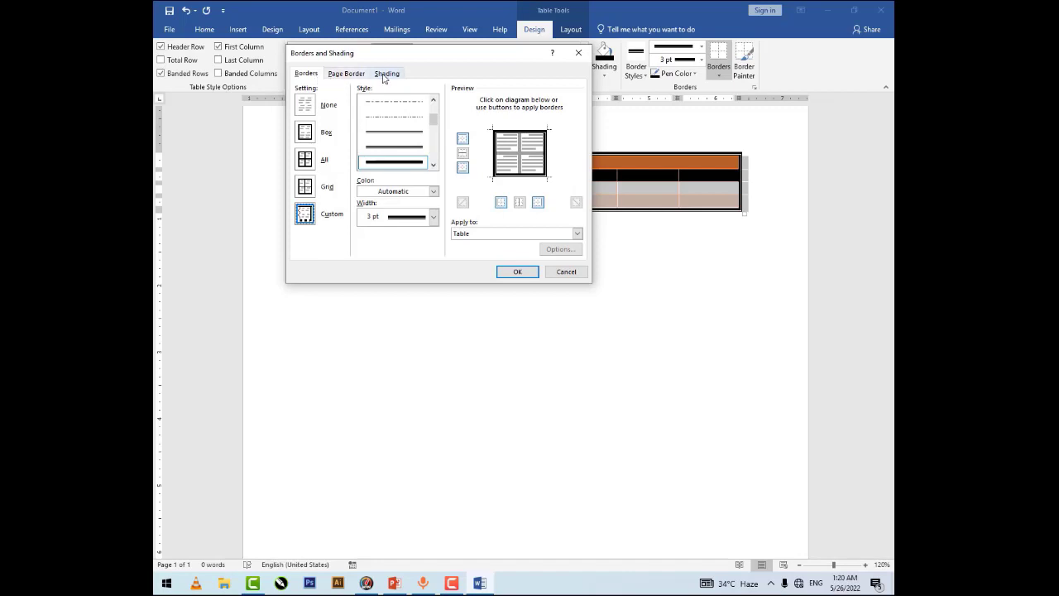
pyautogui.click(579, 53)
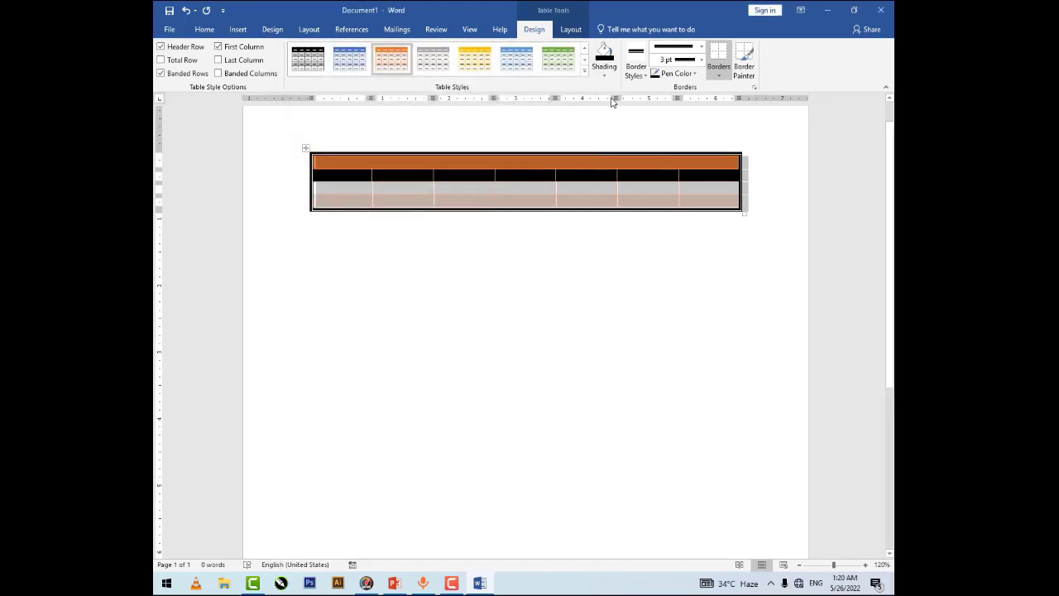
# Step: Paint the vertical border between the table's last two columns with the 3 pt border pen
pyautogui.click(744, 64)
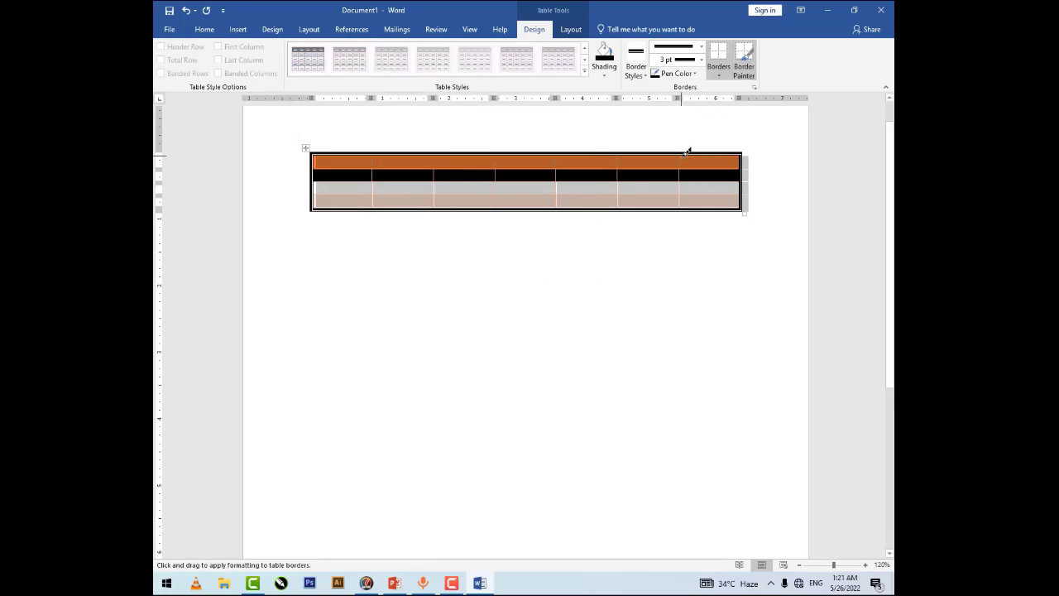
pyautogui.moveTo(682, 157); pyautogui.dragTo(683, 207)
pyautogui.press('Escape')
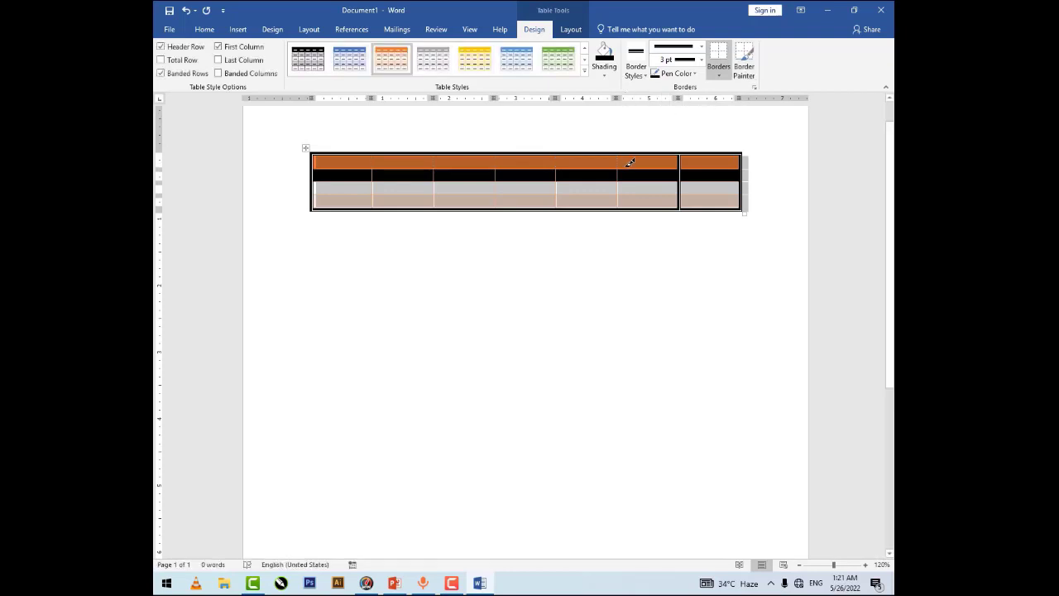
# Step: Undo all the painted table borders and clear the table selection
pyautogui.hotkey('ctrl', 'z')
pyautogui.hotkey('ctrl', 'z')
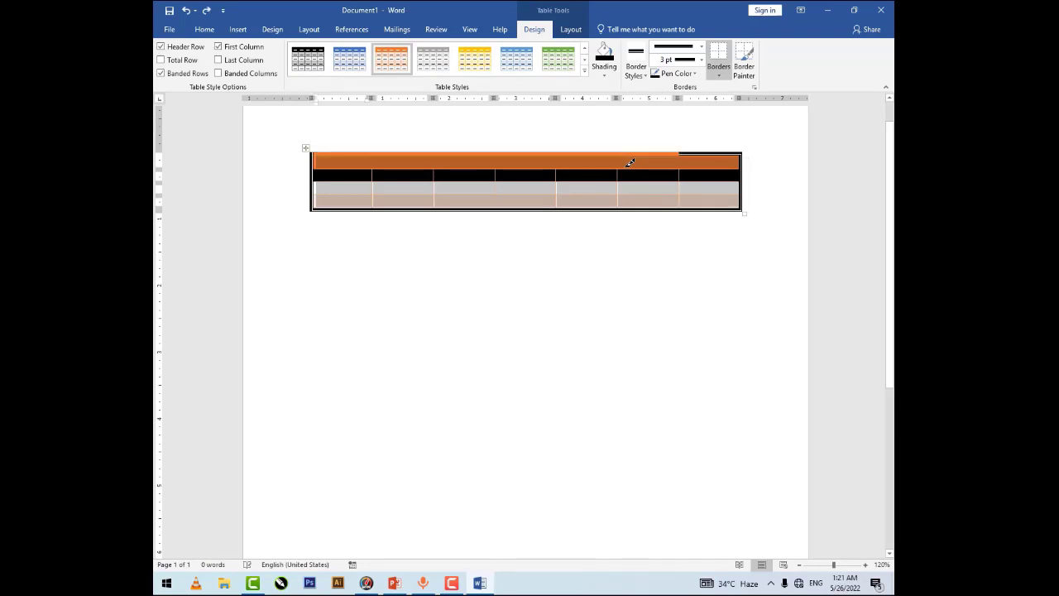
pyautogui.hotkey('ctrl', 'z')
pyautogui.hotkey('ctrl', 'z')
pyautogui.hotkey('ctrl', 'z')
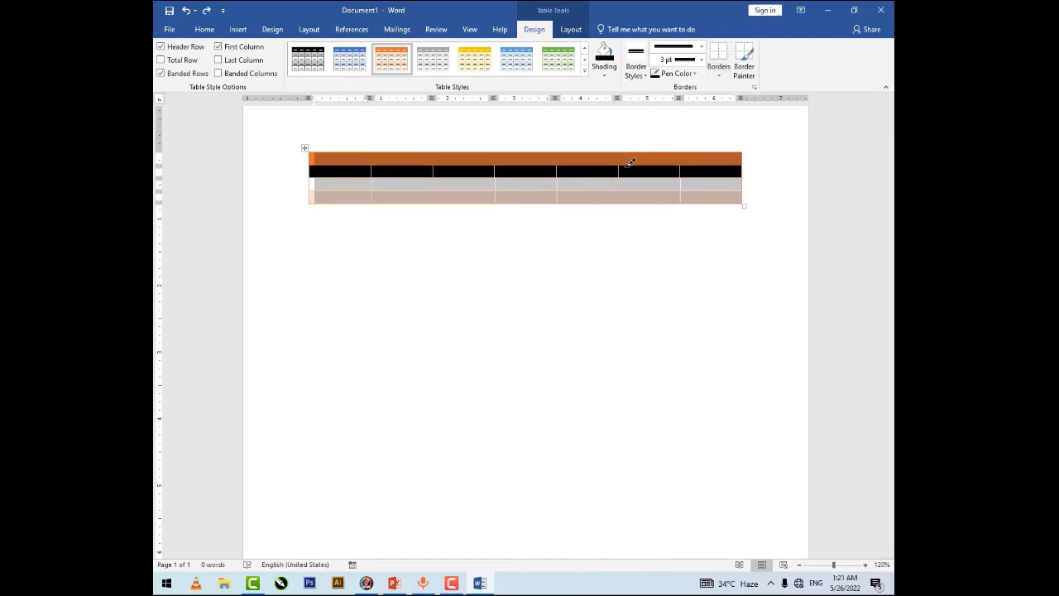
pyautogui.click(633, 179)
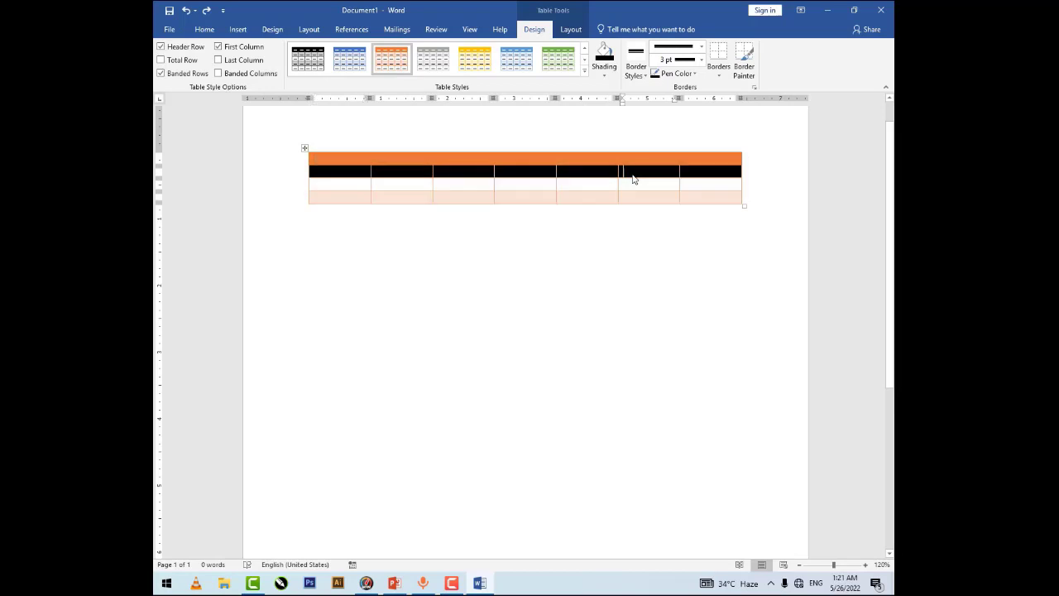
# Step: Select the table's first header cell, extend the selection to the whole table, and clear it
pyautogui.click(571, 30)
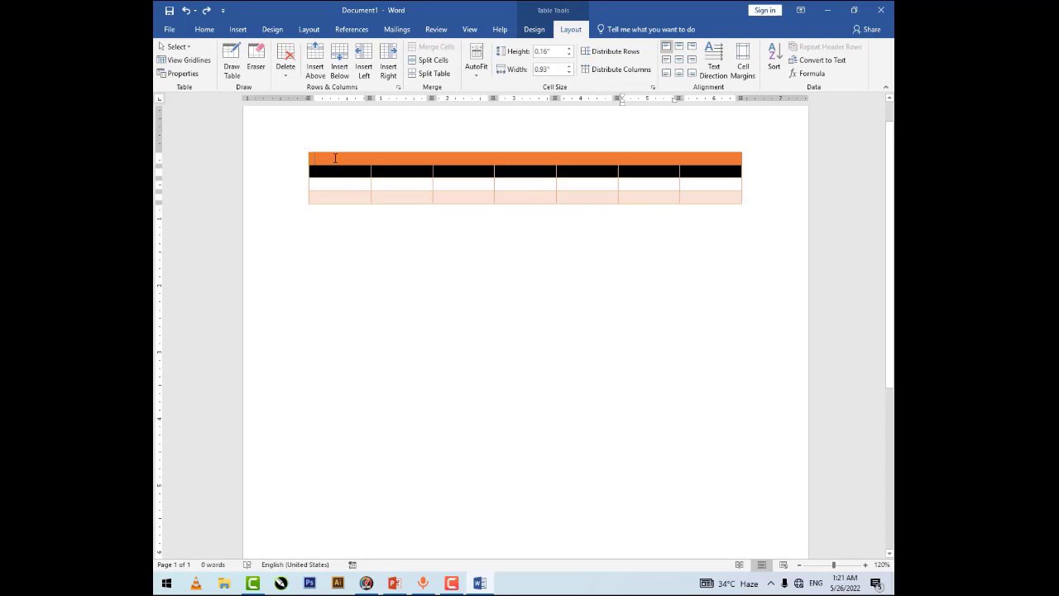
pyautogui.click(187, 48)
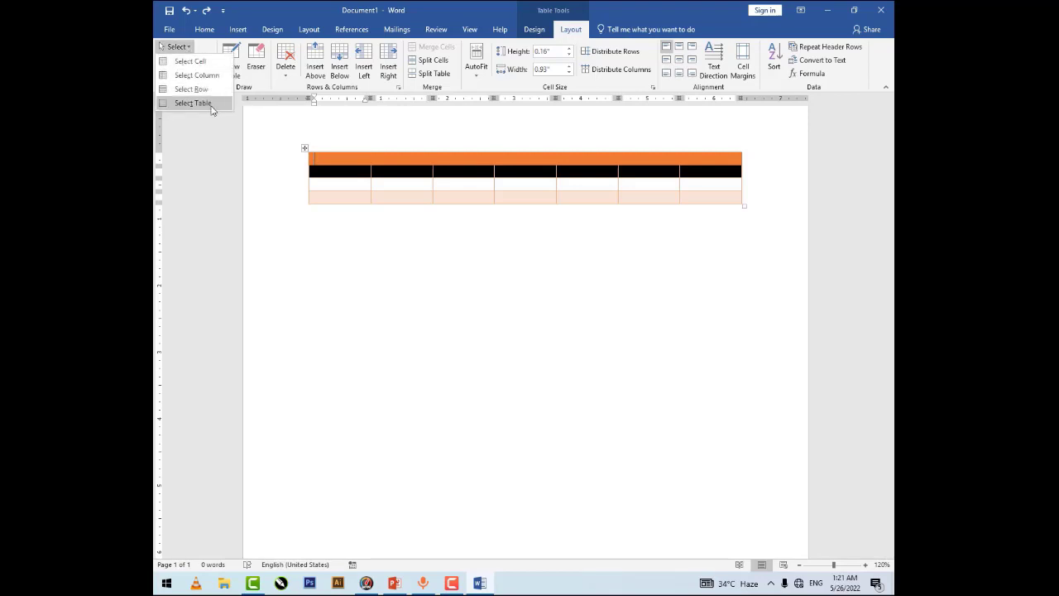
pyautogui.click(211, 62)
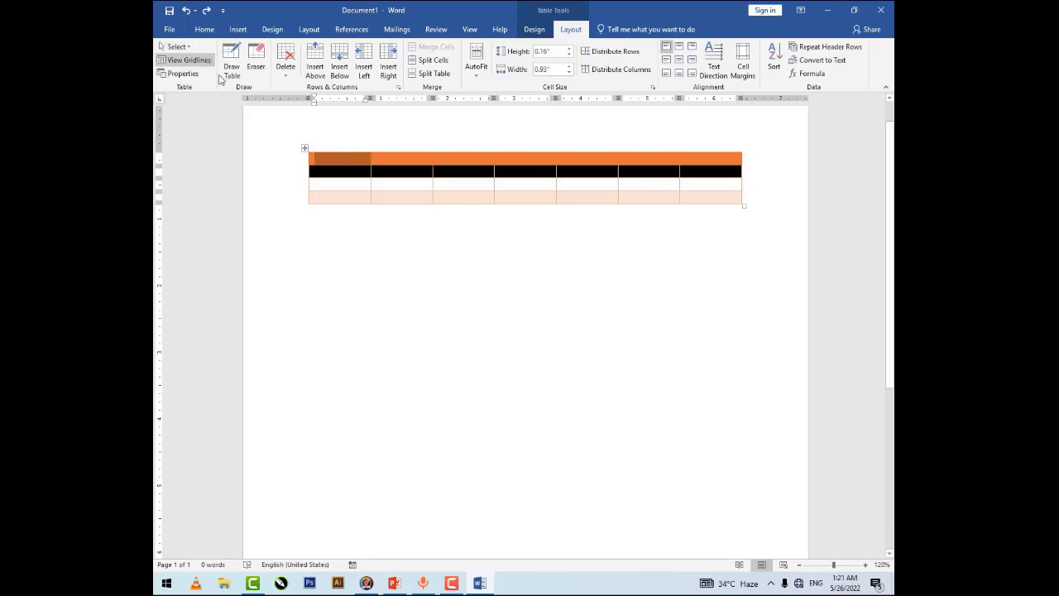
pyautogui.click(176, 46)
pyautogui.click(201, 103)
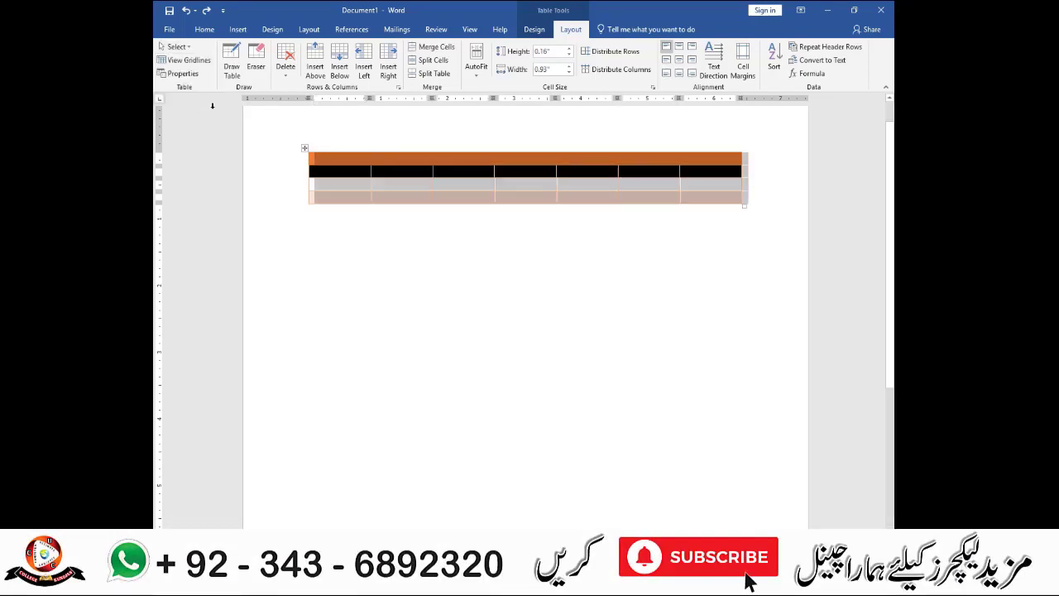
pyautogui.click(357, 185)
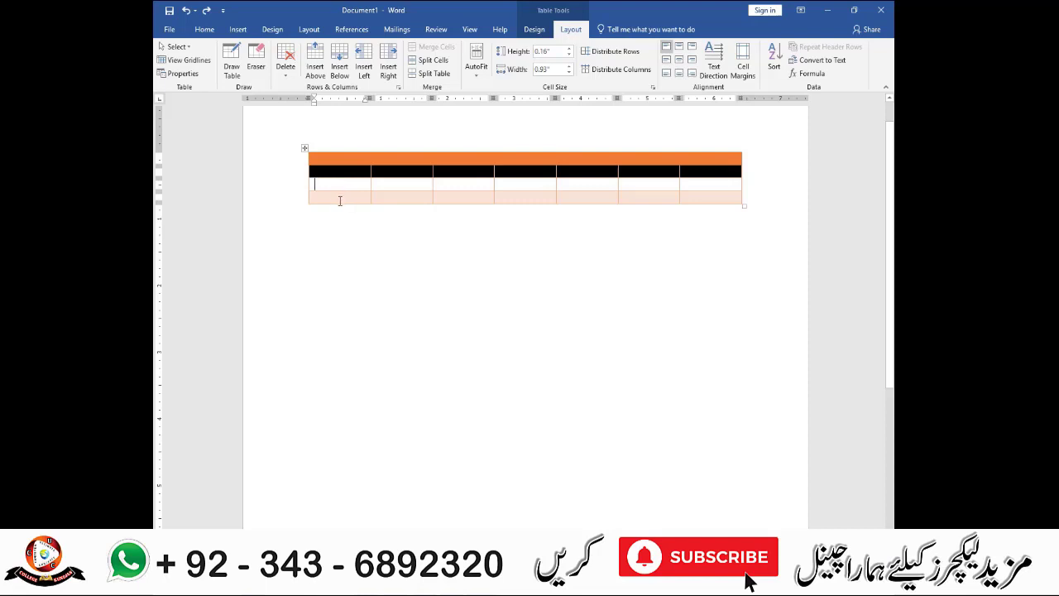
# Step: Show the table gridlines and hide them again
pyautogui.click(195, 61)
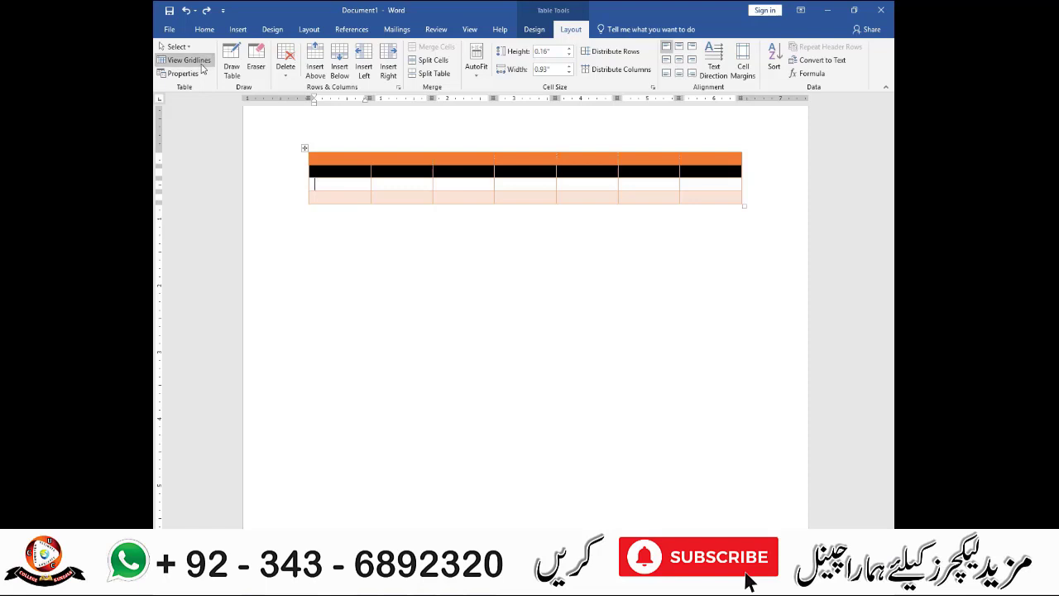
pyautogui.click(206, 66)
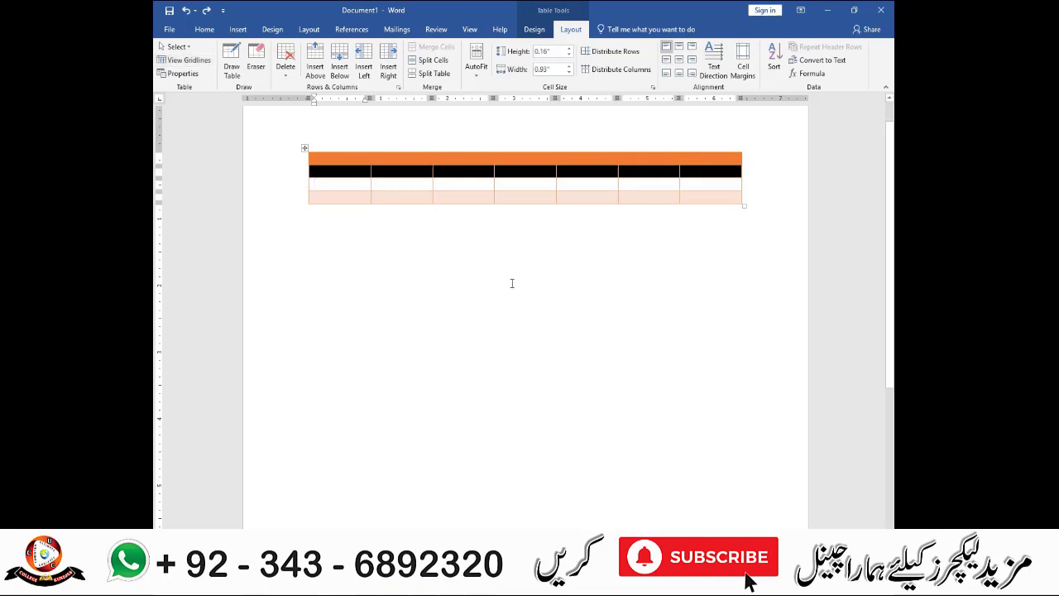
pyautogui.scroll(5, 525, 315)
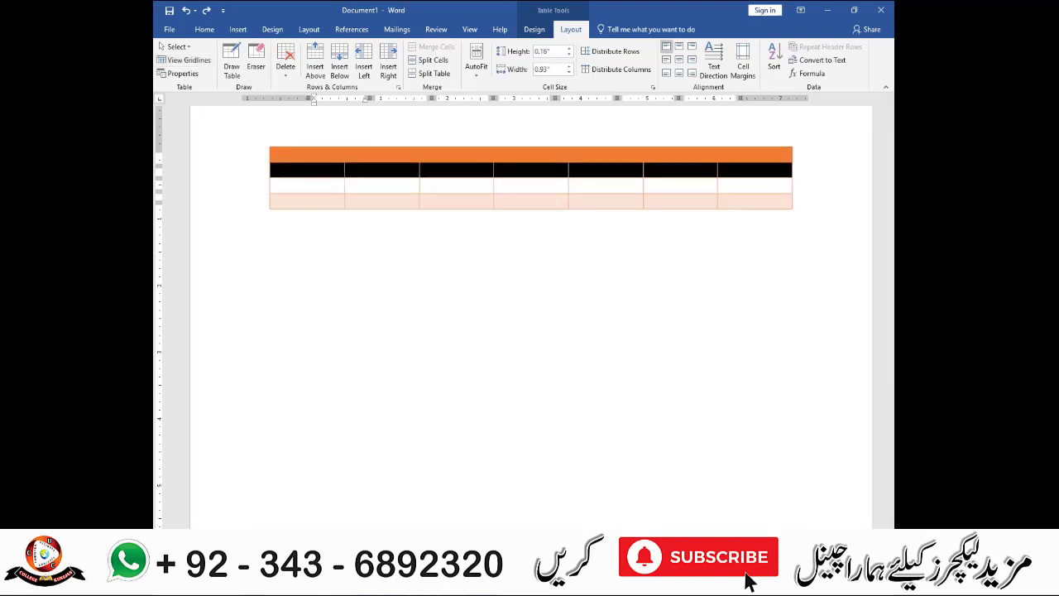
pyautogui.click(534, 29)
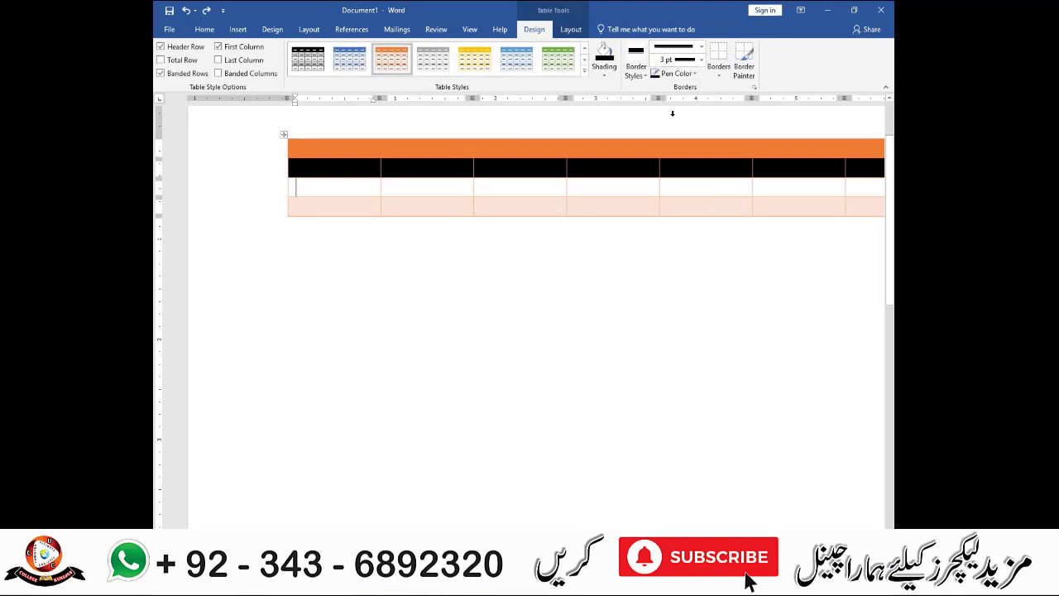
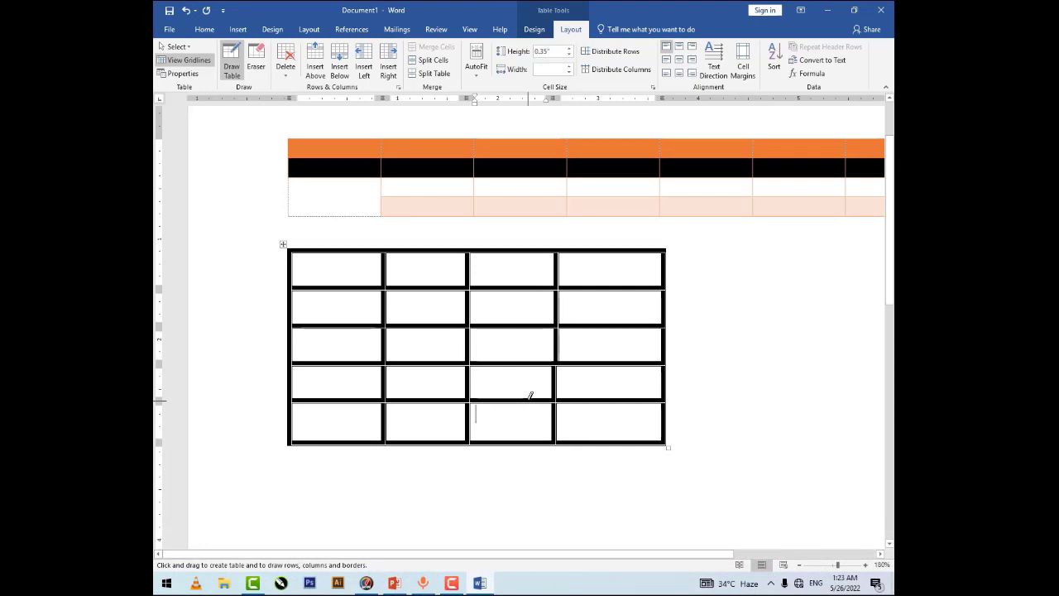
# Step: Delete the lower table's first cell with the remaining cells shifted left, and undo the deletion
pyautogui.press('Escape')
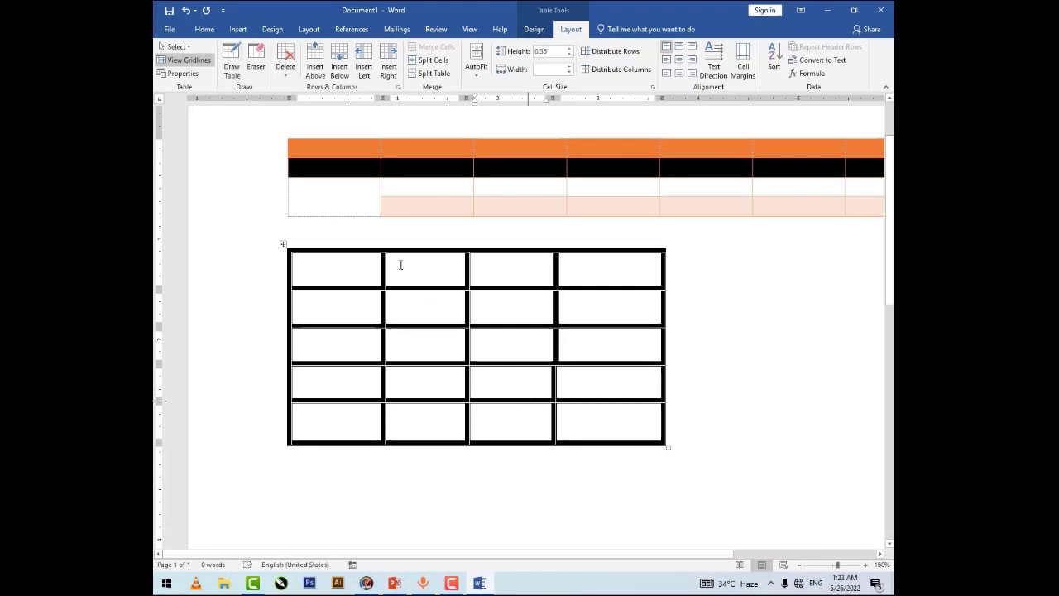
pyautogui.click(341, 271)
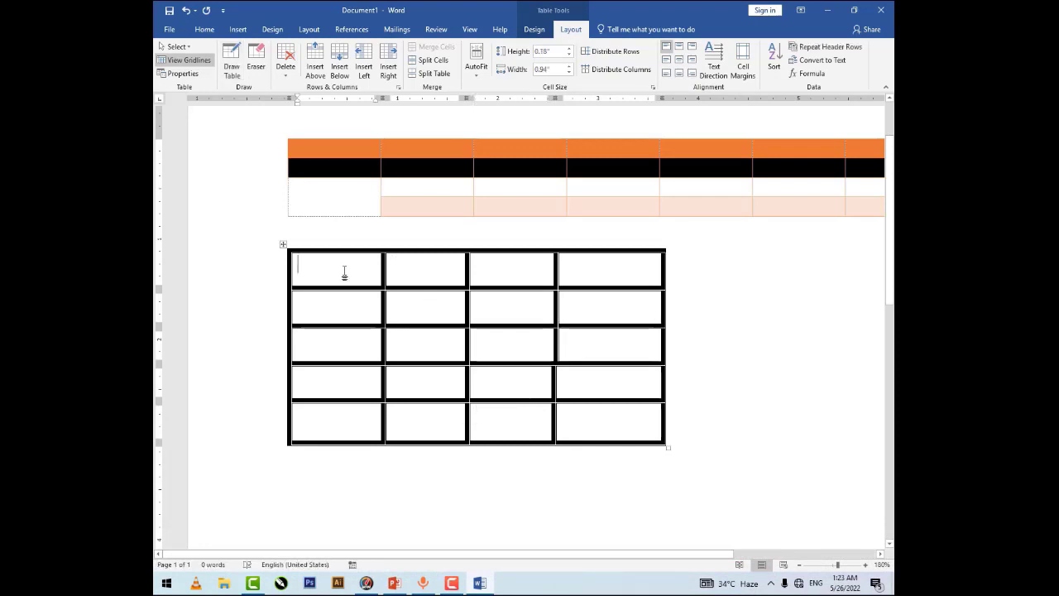
pyautogui.click(288, 76)
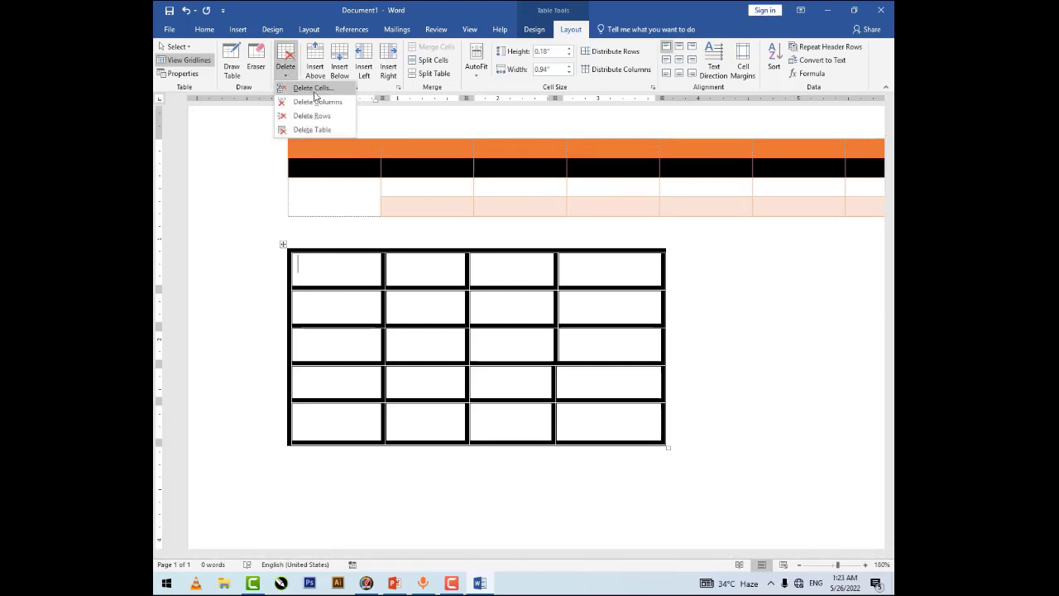
pyautogui.click(313, 88)
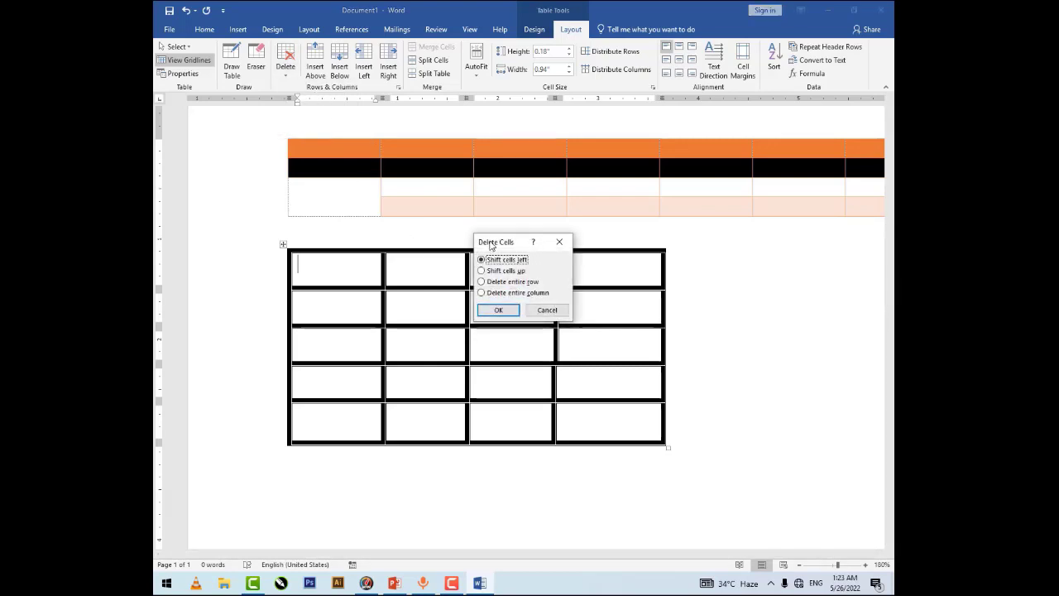
pyautogui.moveTo(494, 326); pyautogui.dragTo(491, 335)
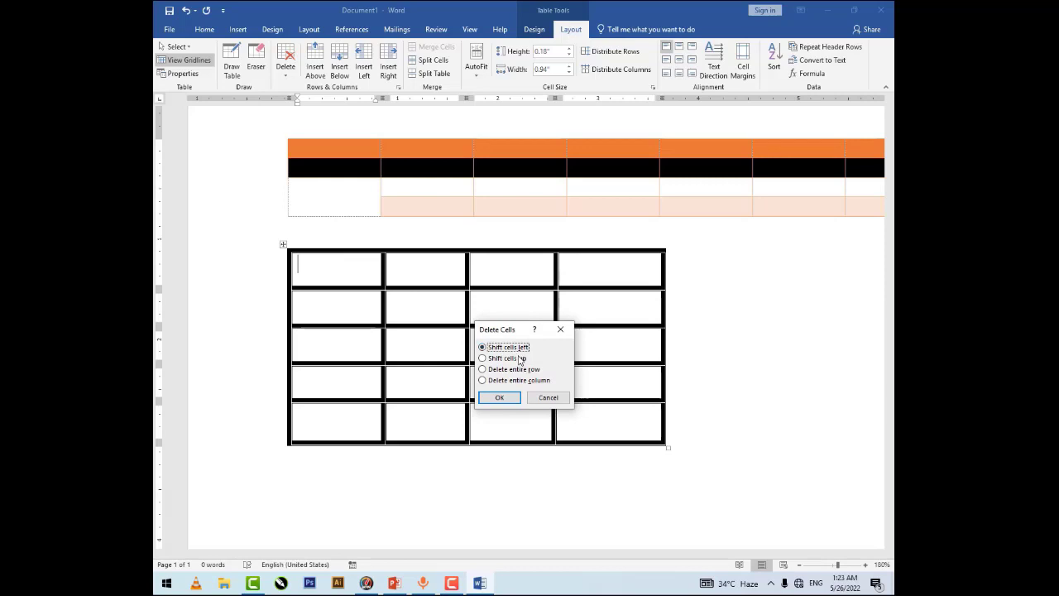
pyautogui.click(499, 397)
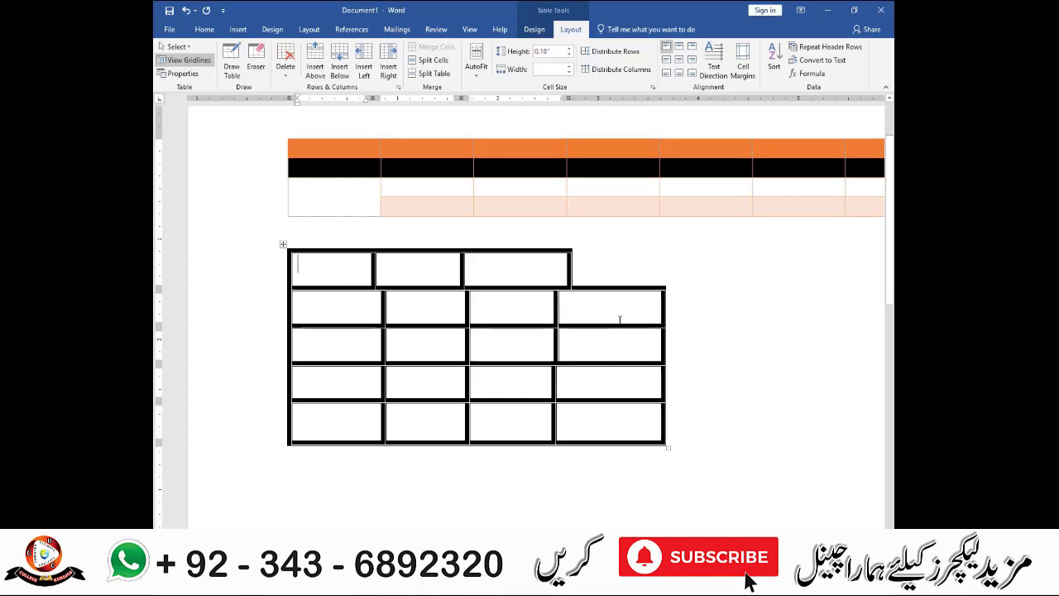
pyautogui.hotkey('ctrl', 'z')
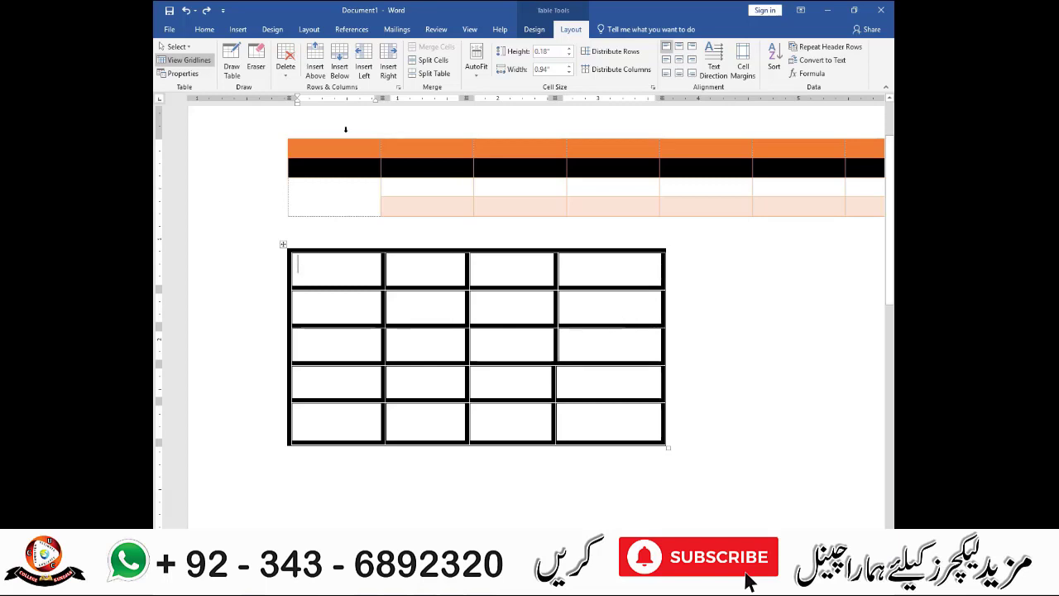
pyautogui.click(288, 79)
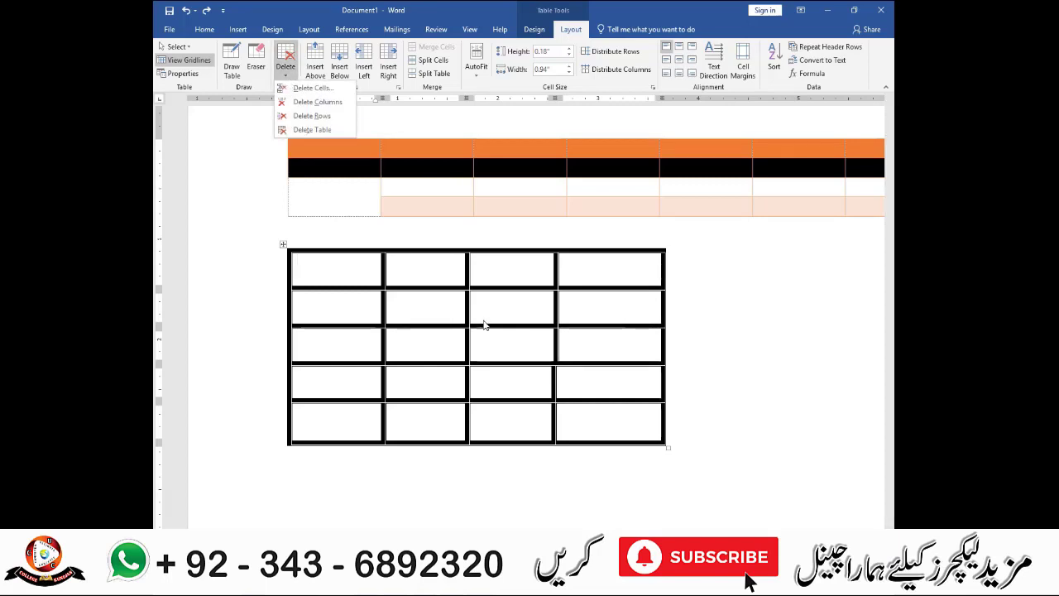
pyautogui.click(446, 310)
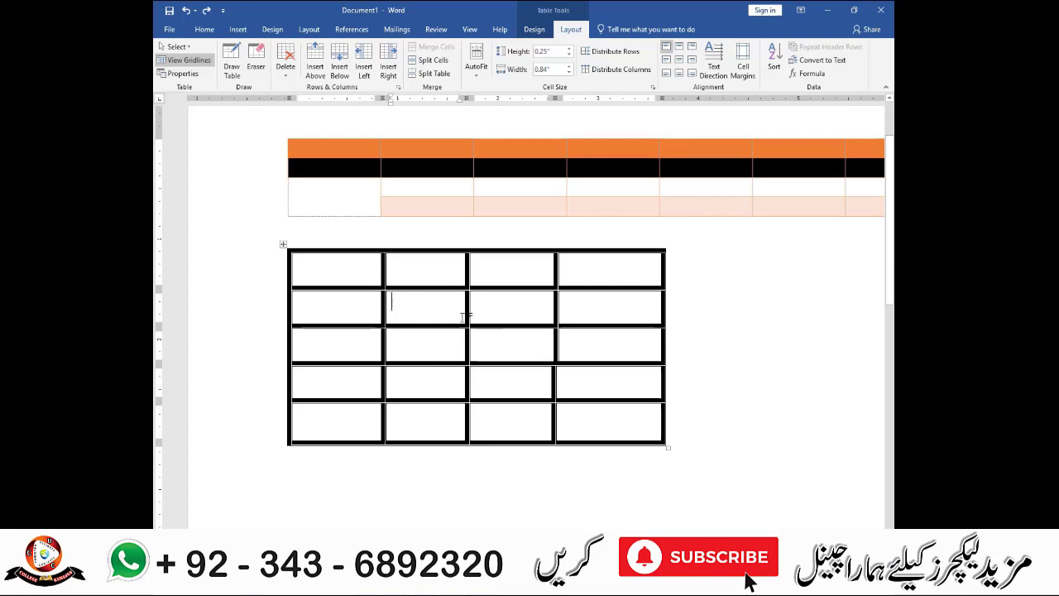
pyautogui.moveTo(514, 267); pyautogui.dragTo(511, 422)
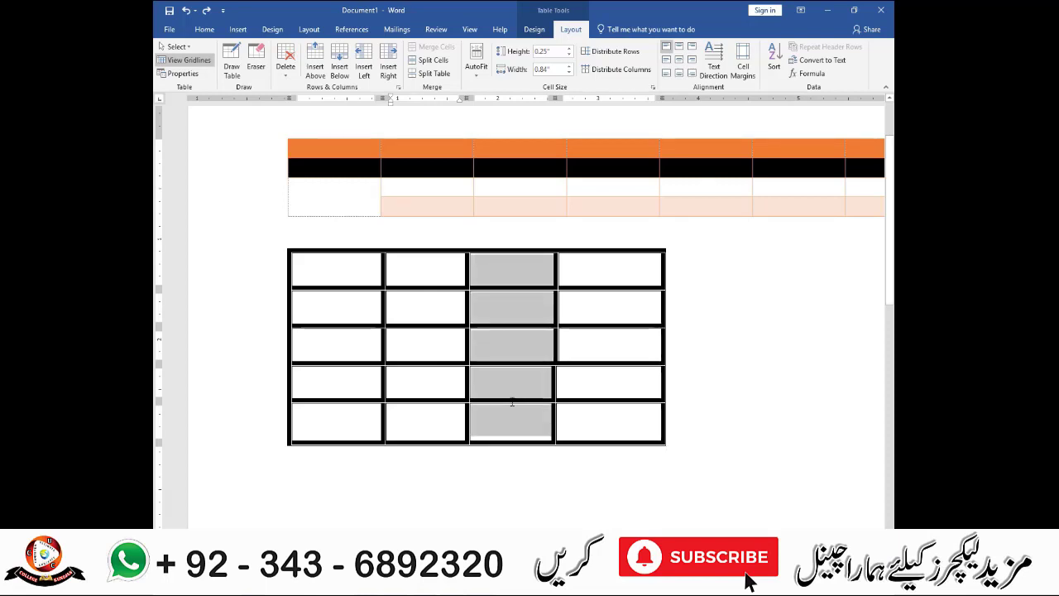
# Step: Insert one row above and one row below the lower table's second row
pyautogui.click(434, 310)
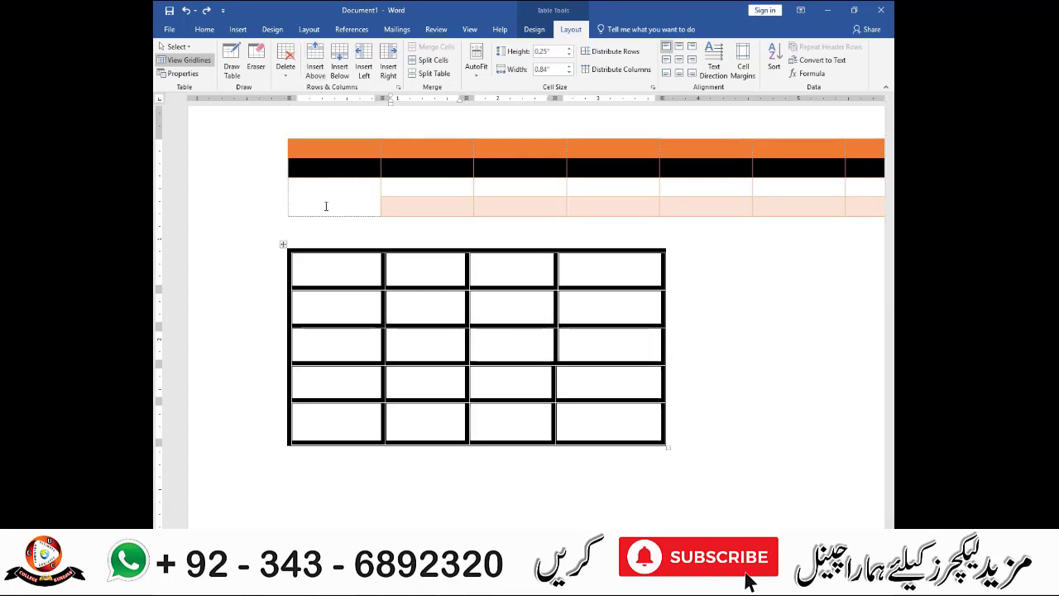
pyautogui.click(319, 64)
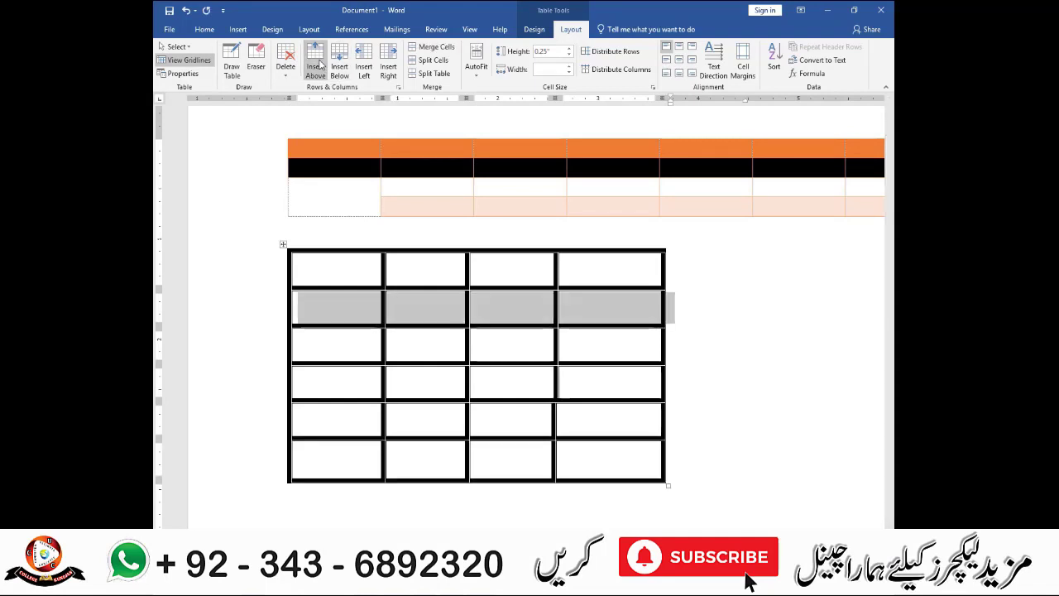
pyautogui.click(428, 350)
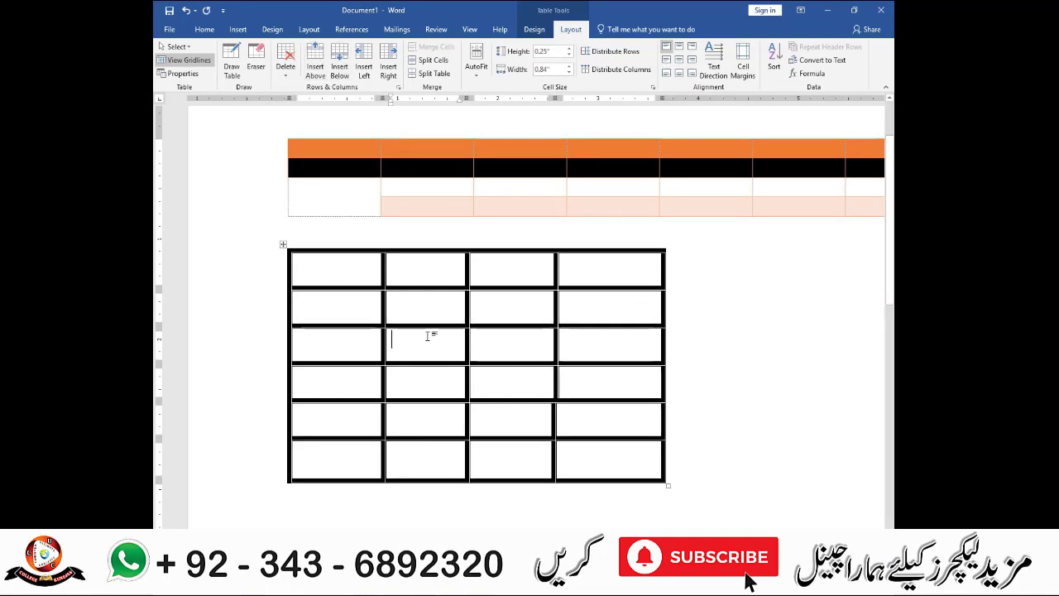
pyautogui.click(343, 73)
# Step: Insert a new column to the right of the lower table's third column and clear the selection
pyautogui.click(521, 349)
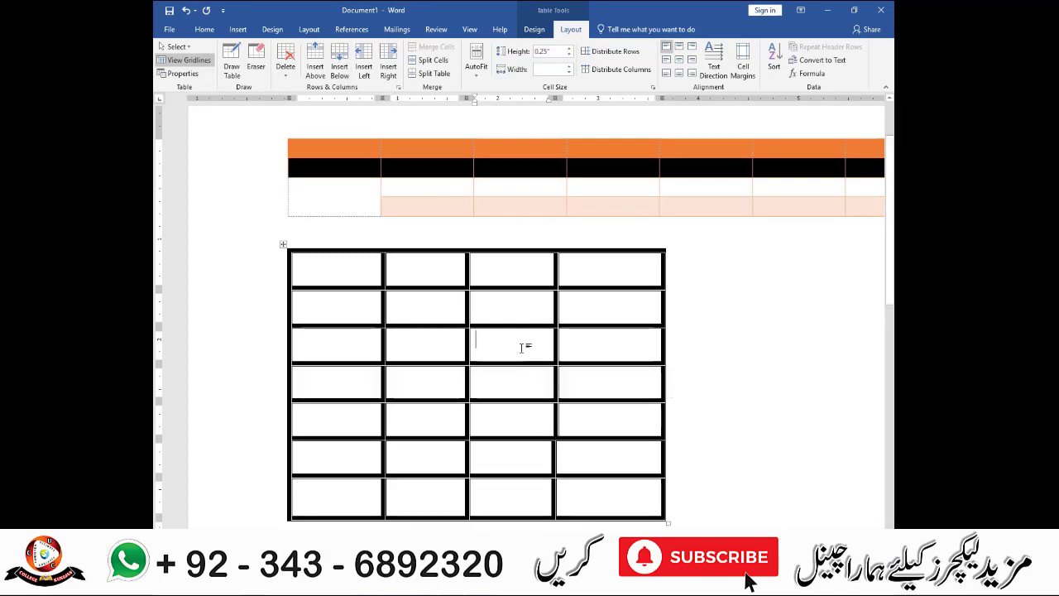
pyautogui.click(388, 68)
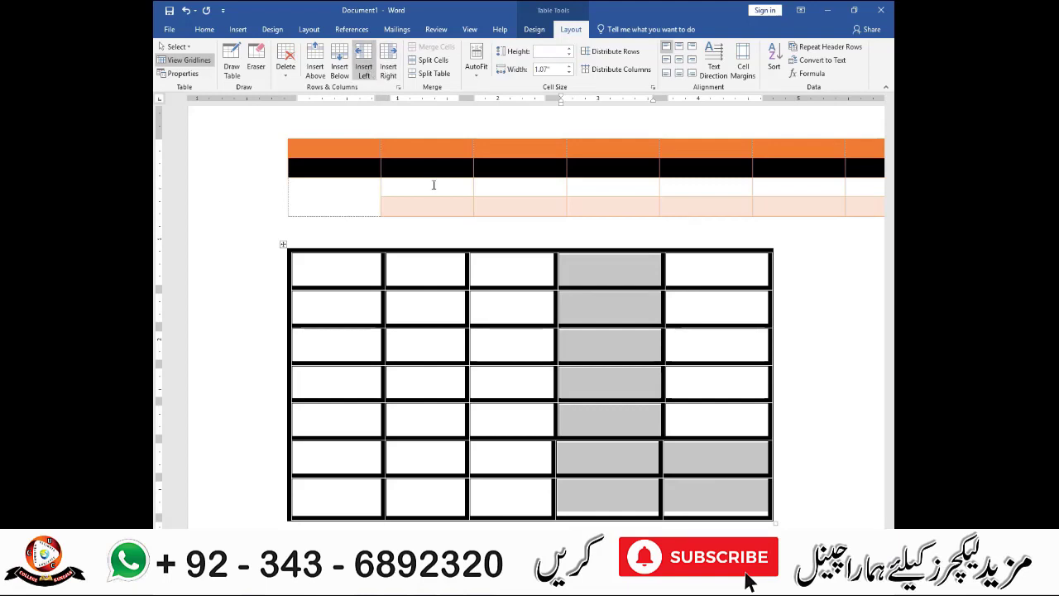
pyautogui.click(511, 301)
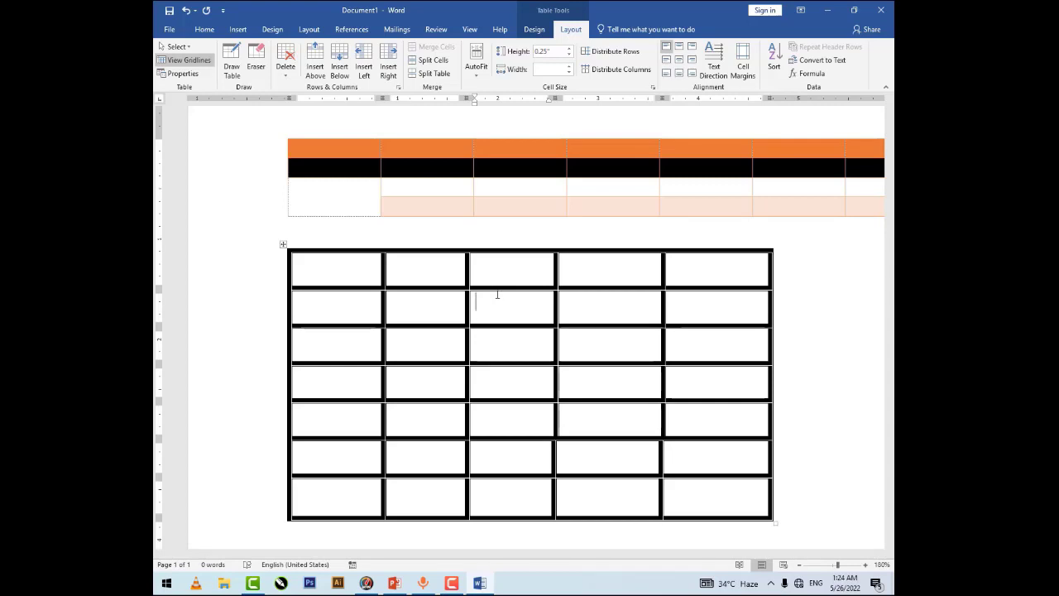
# Step: Merge all cells of the lower table's first row into one cell and split it into 10 columns
pyautogui.moveTo(372, 268); pyautogui.dragTo(687, 279)
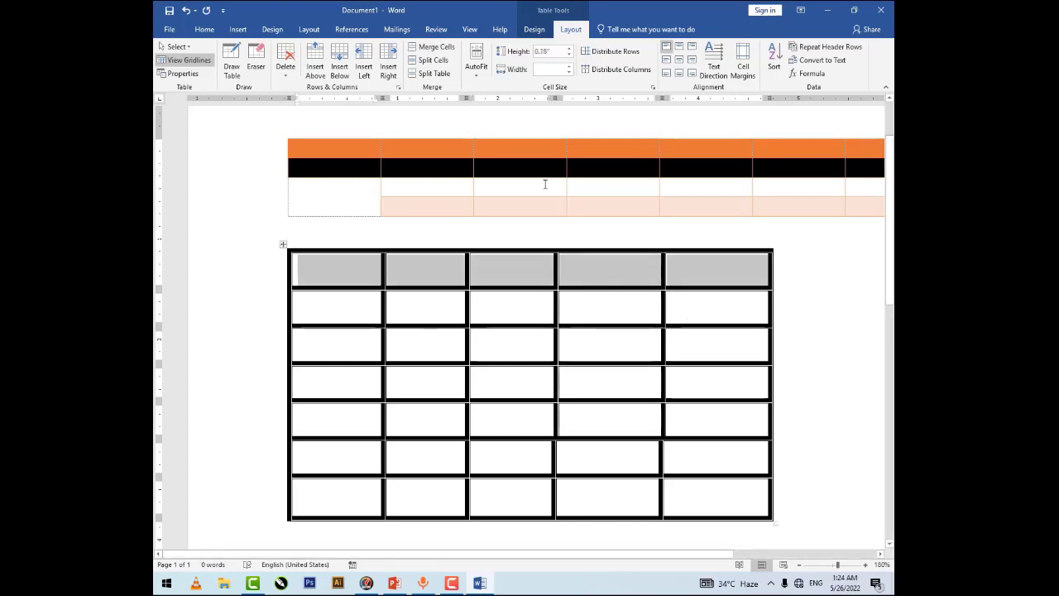
pyautogui.click(436, 47)
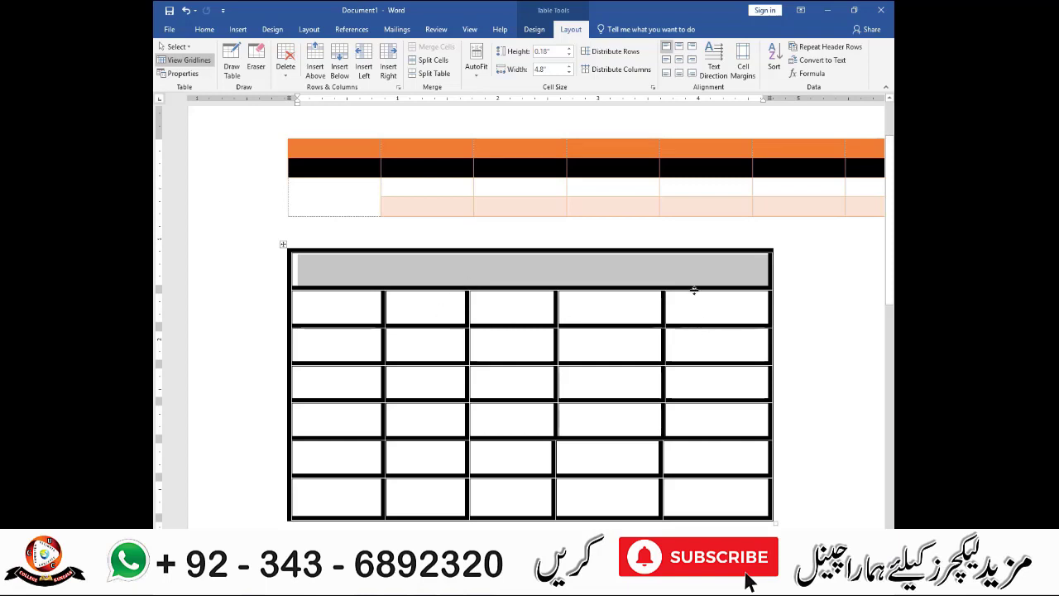
pyautogui.click(429, 59)
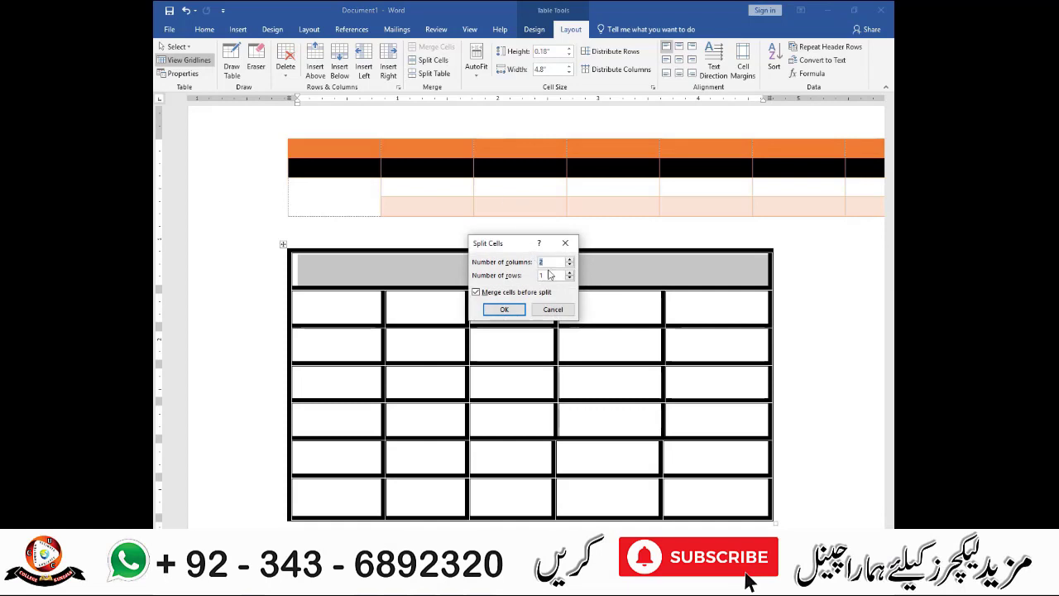
pyautogui.write('10')
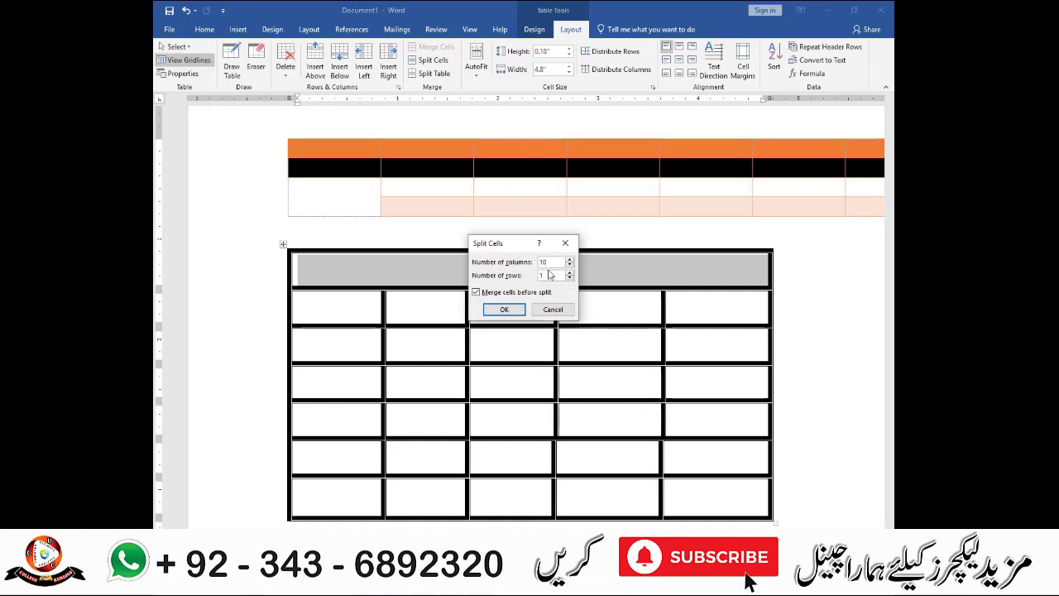
pyautogui.press('Return')
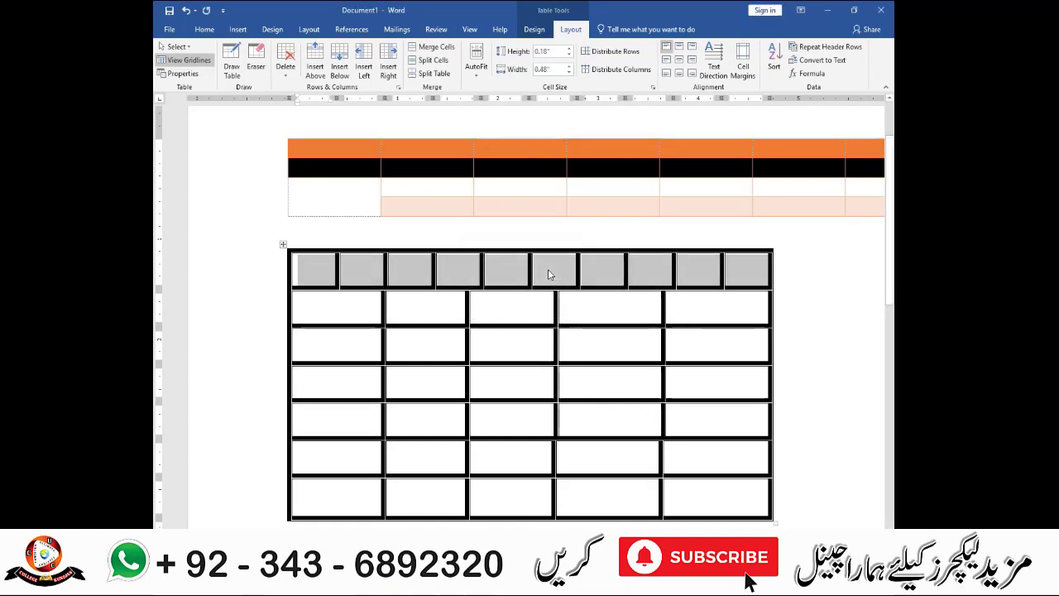
pyautogui.click(559, 273)
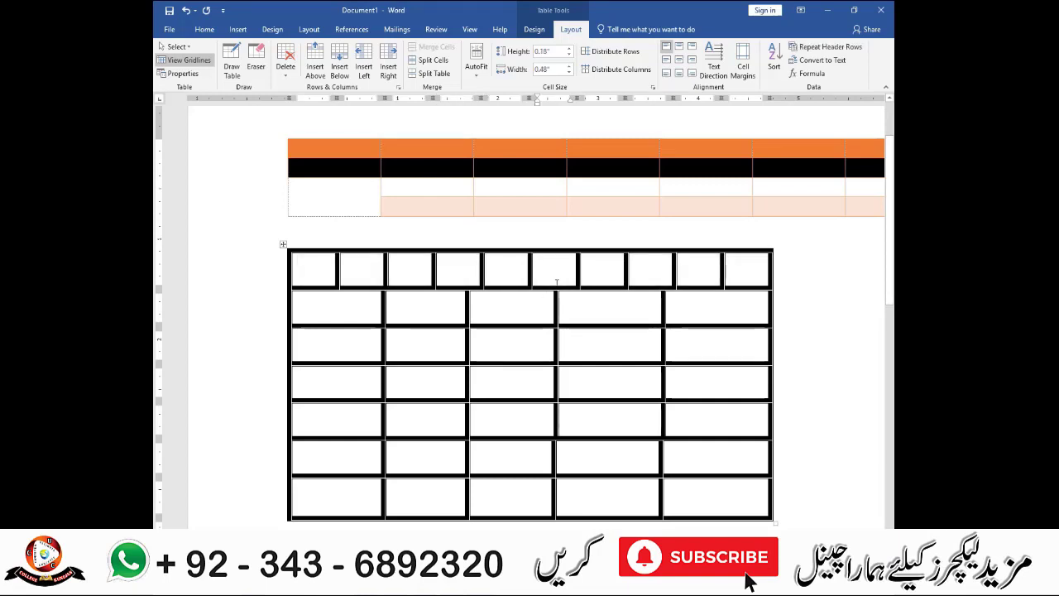
# Step: Undo the split and the merge of the lower table's first row
pyautogui.hotkey('ctrl', 'z')
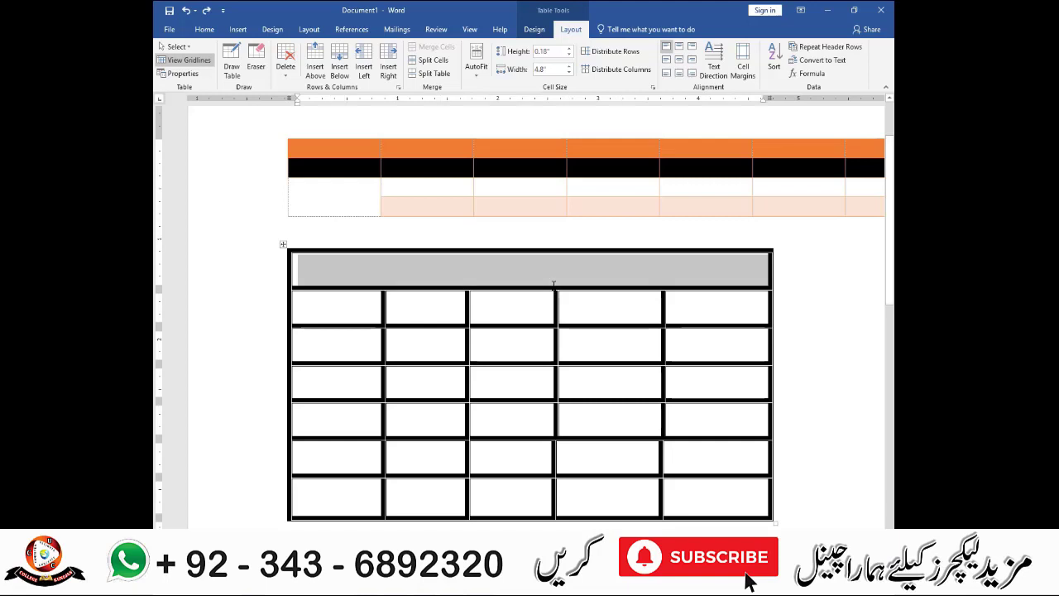
pyautogui.hotkey('ctrl', 'z')
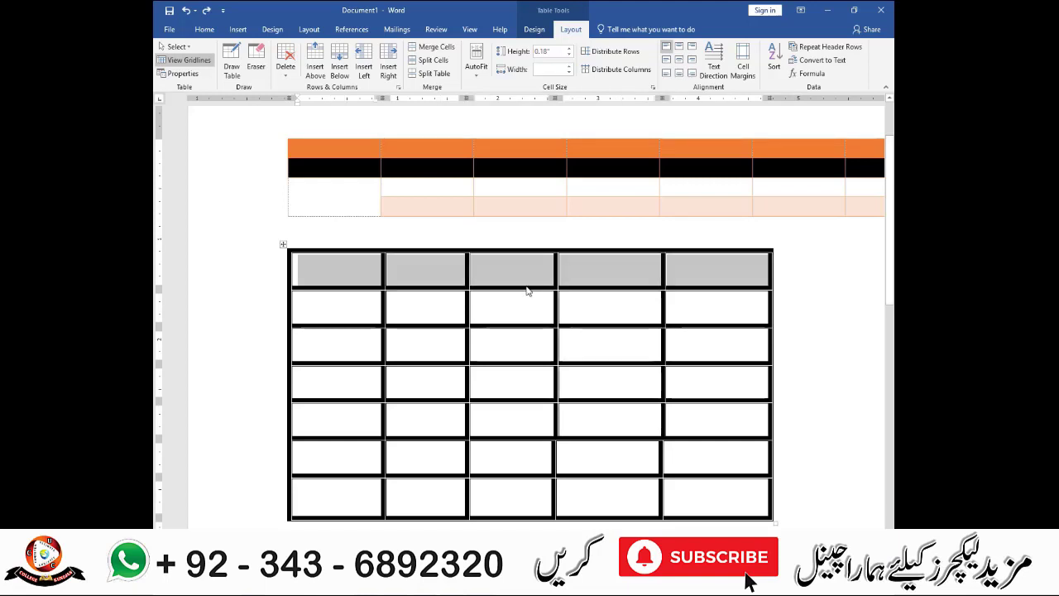
# Step: Split the lower table above its third row, and undo the table split
pyautogui.scroll(-3, 457, 300)
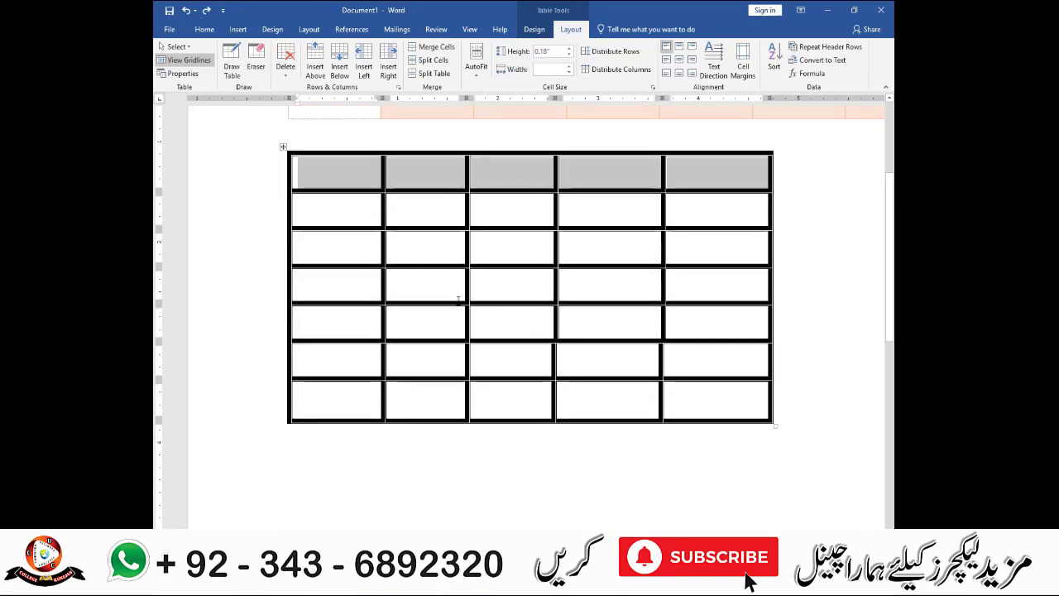
pyautogui.click(346, 252)
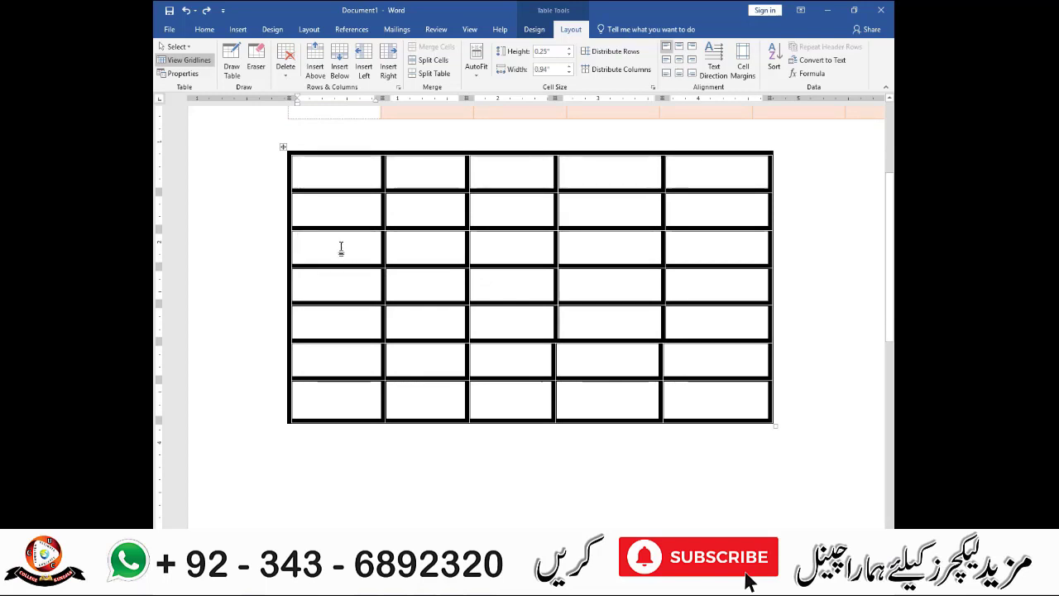
pyautogui.click(438, 75)
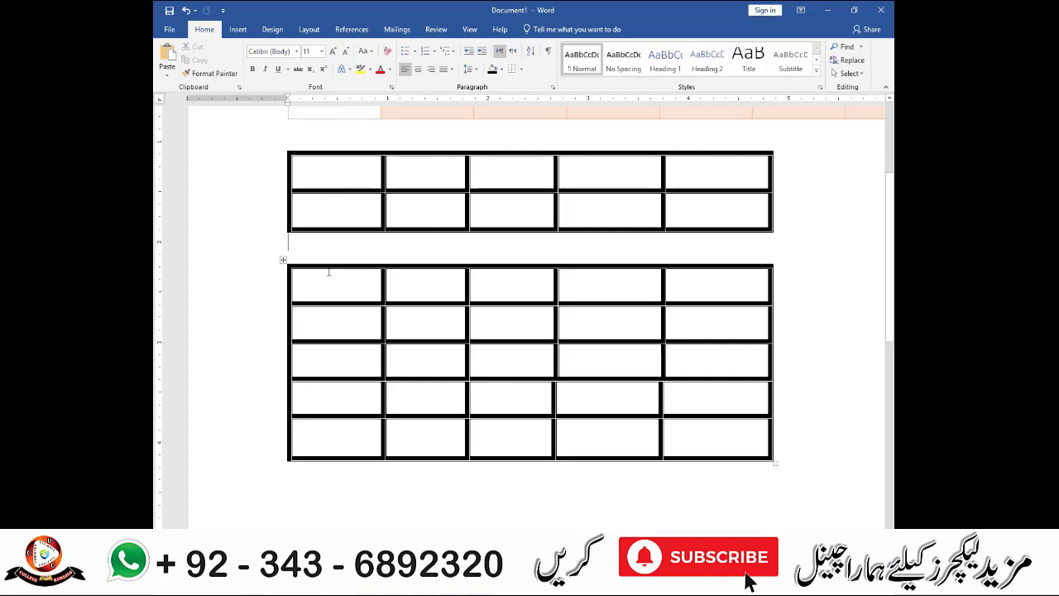
pyautogui.press('Delete')
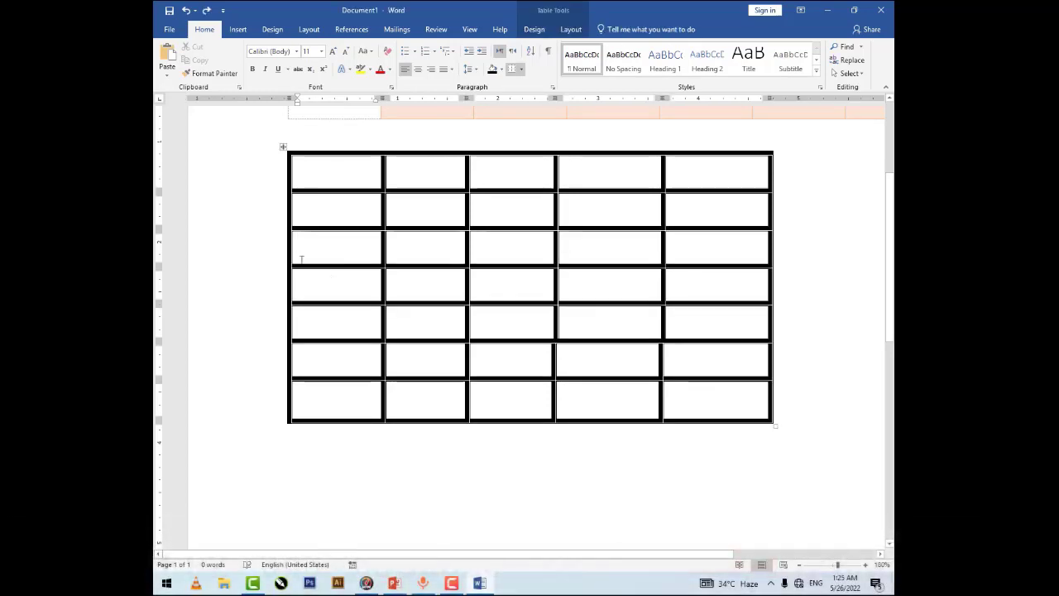
# Step: Enter 25 in the lower table's first cell and autofit the table to its contents
pyautogui.click(572, 29)
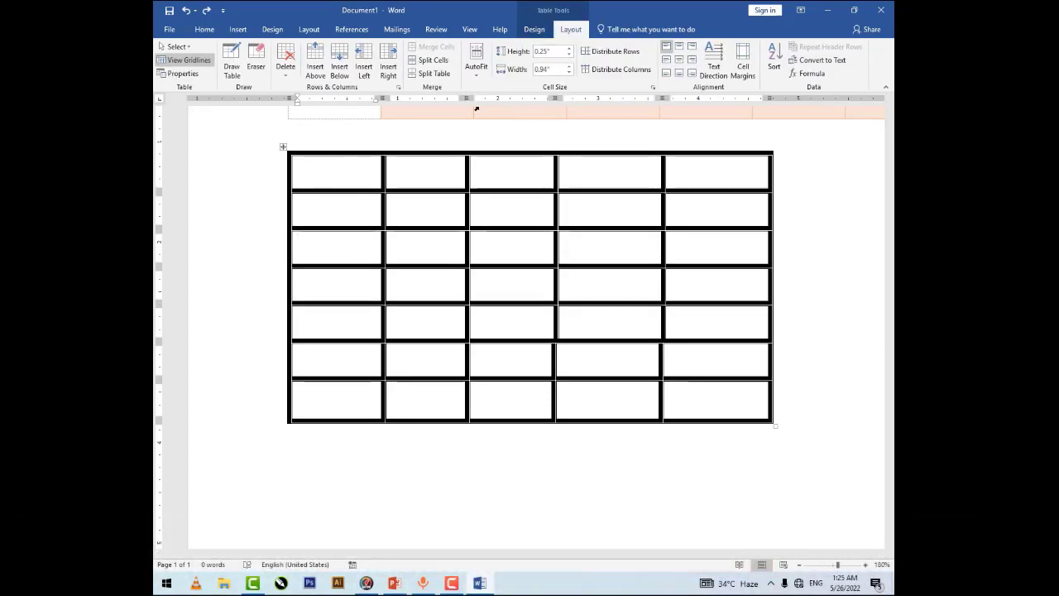
pyautogui.click(361, 168)
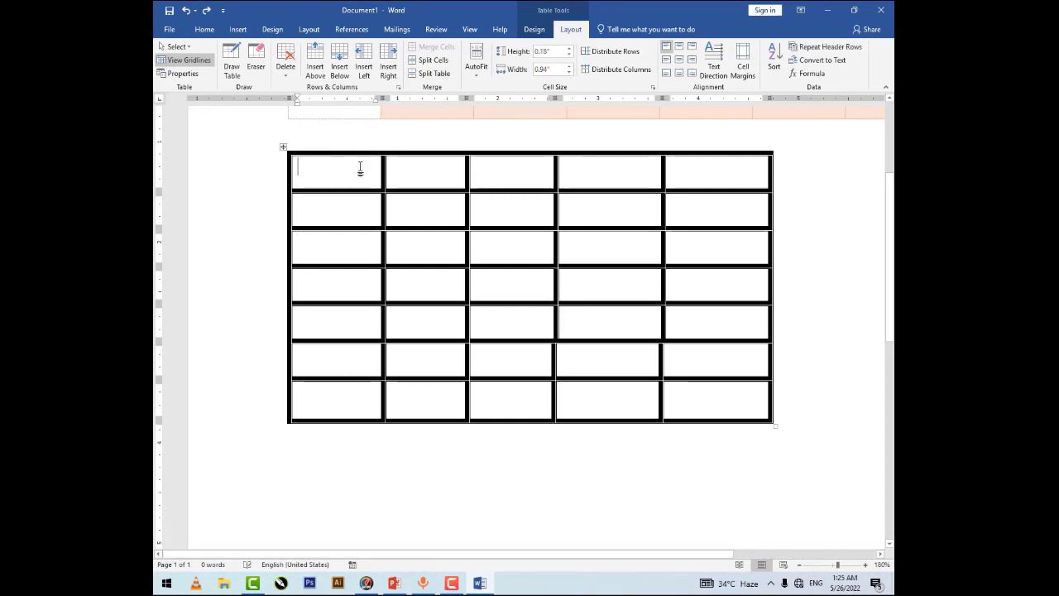
pyautogui.write('25')
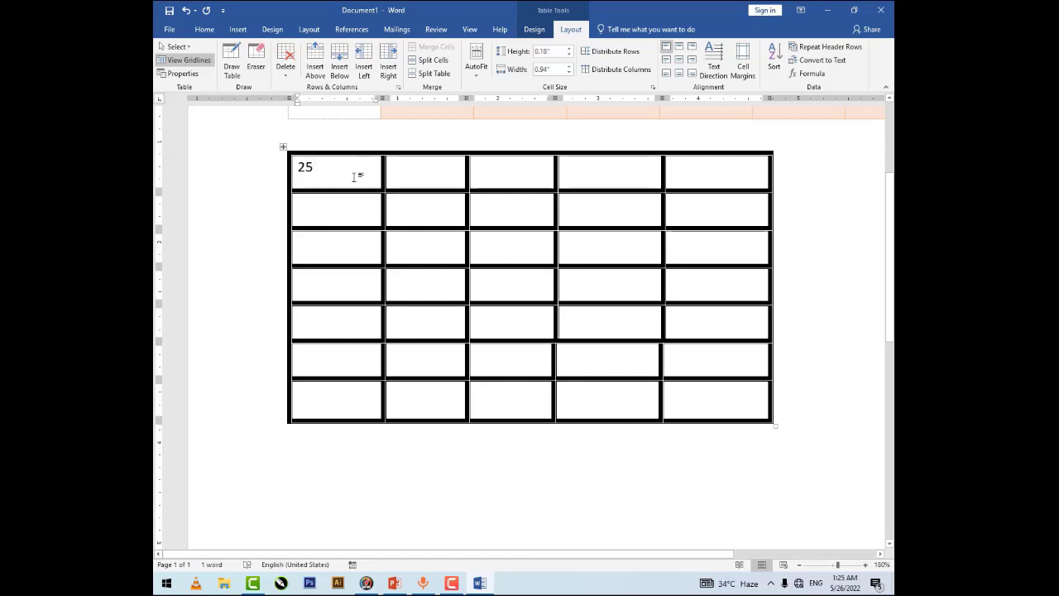
pyautogui.click(476, 71)
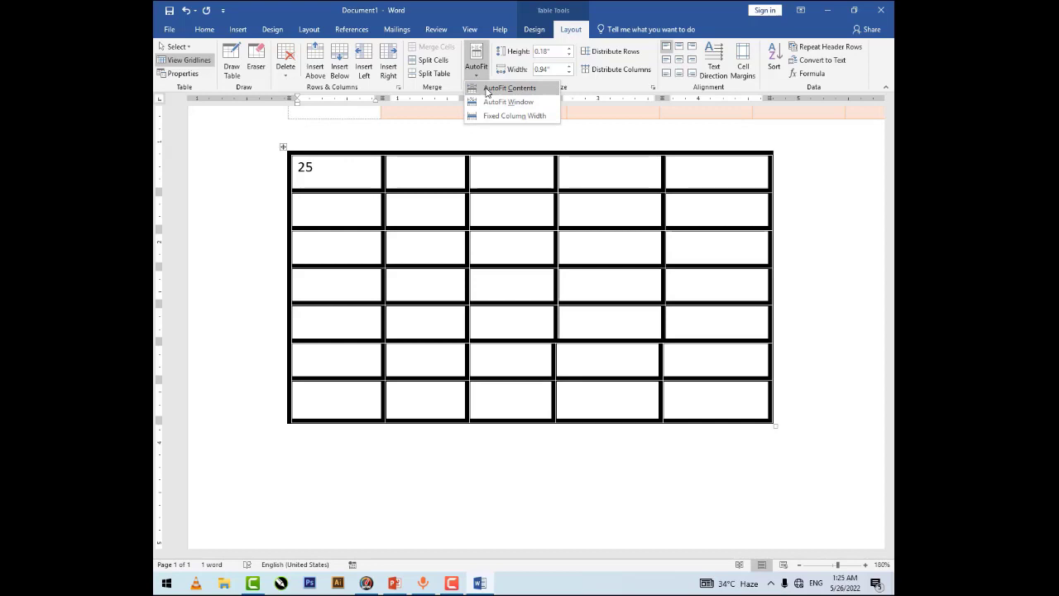
pyautogui.click(486, 92)
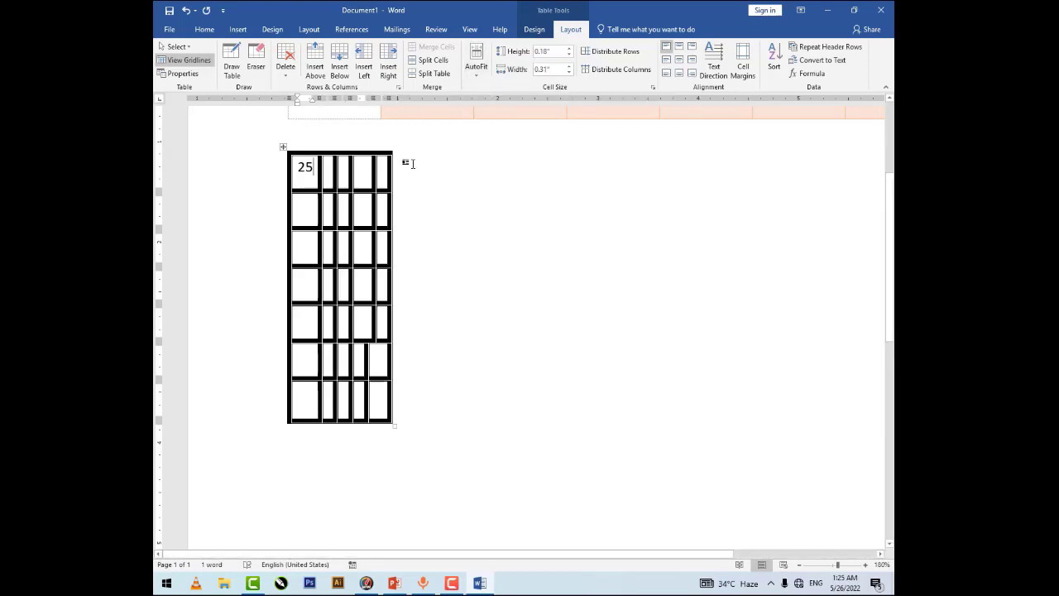
# Step: Add filler letters after 25 in the first cell to test the content autofit, and delete them again
pyautogui.write('GGFCGFCGFCGFCGFCGFCD')
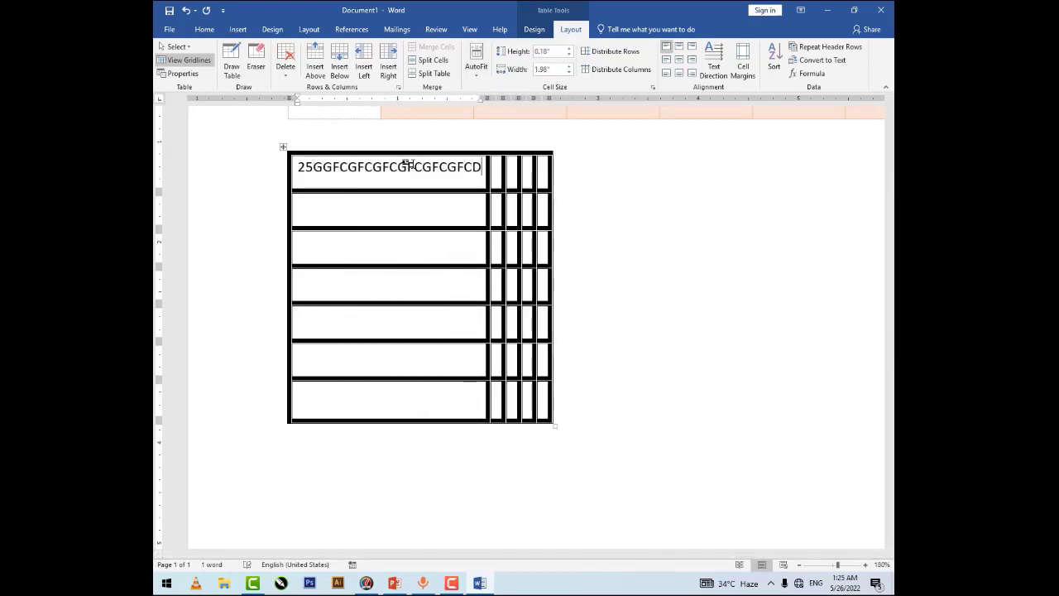
pyautogui.press('BackSpace')
pyautogui.press('BackSpace')
pyautogui.press('BackSpace')
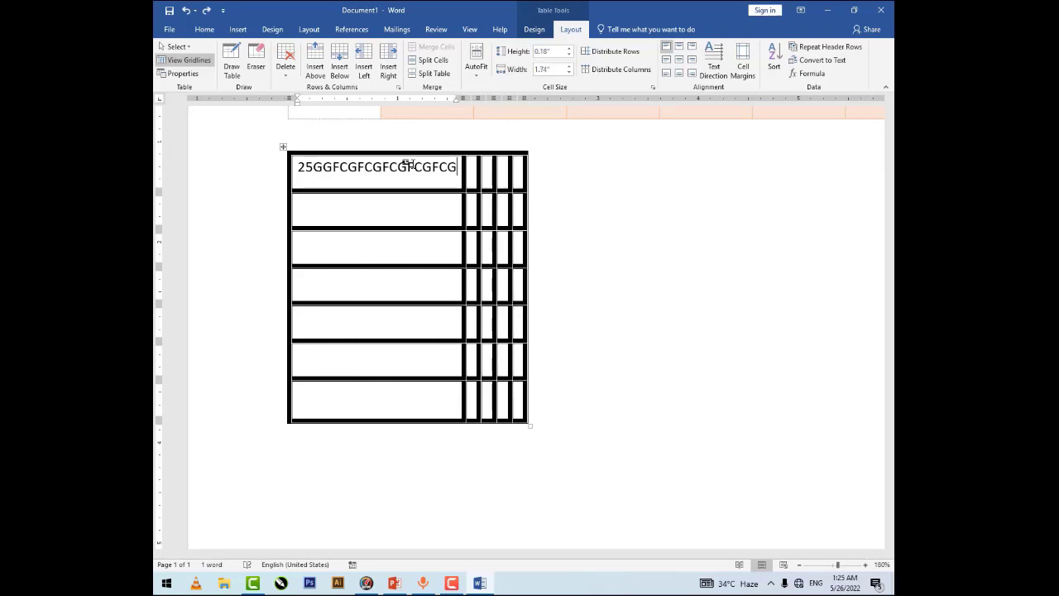
pyautogui.press('BackSpace')
pyautogui.press('BackSpace')
pyautogui.press('BackSpace')
pyautogui.press('BackSpace')
pyautogui.press('BackSpace')
pyautogui.press('BackSpace')
pyautogui.press('BackSpace')
pyautogui.press('BackSpace')
pyautogui.press('BackSpace')
pyautogui.press('BackSpace')
pyautogui.press('BackSpace')
pyautogui.press('BackSpace')
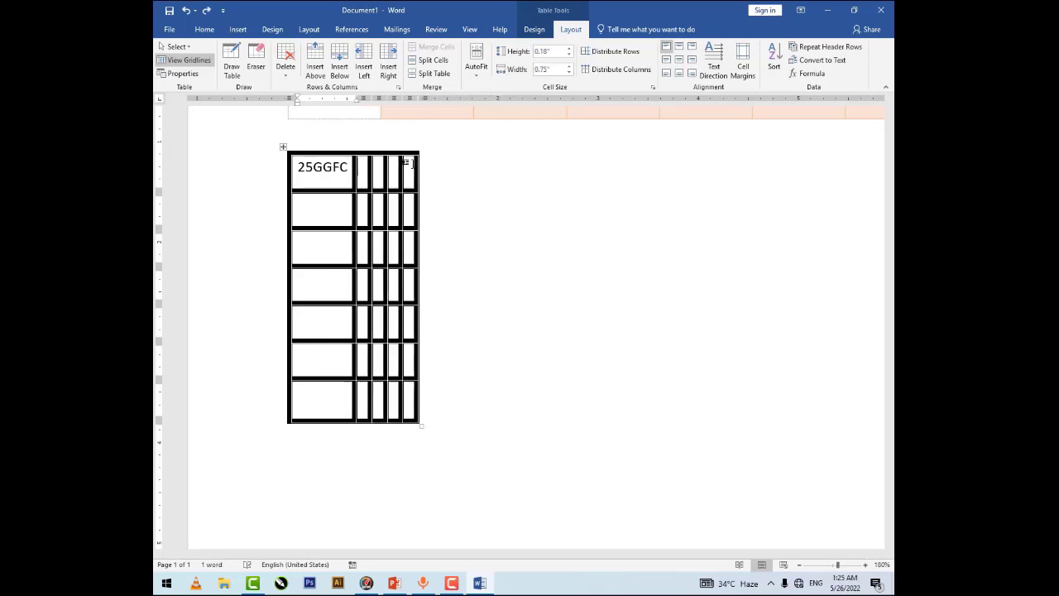
pyautogui.press('BackSpace')
pyautogui.press('BackSpace')
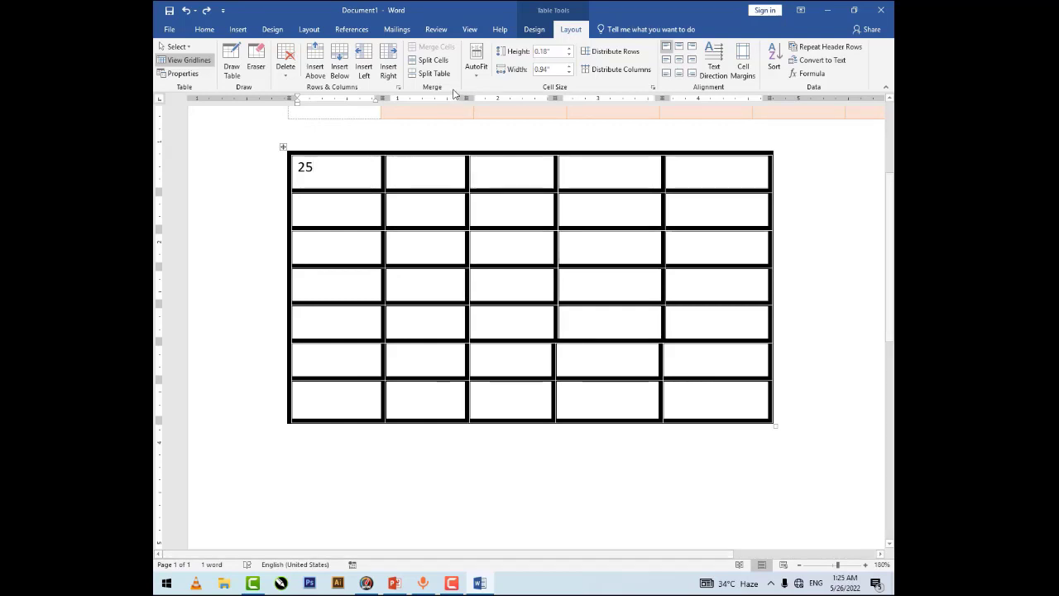
# Step: Narrow the lower table's second column and distribute all columns of the table evenly
pyautogui.moveTo(466, 174); pyautogui.dragTo(440, 175)
pyautogui.moveTo(440, 97); pyautogui.dragTo(420, 98)
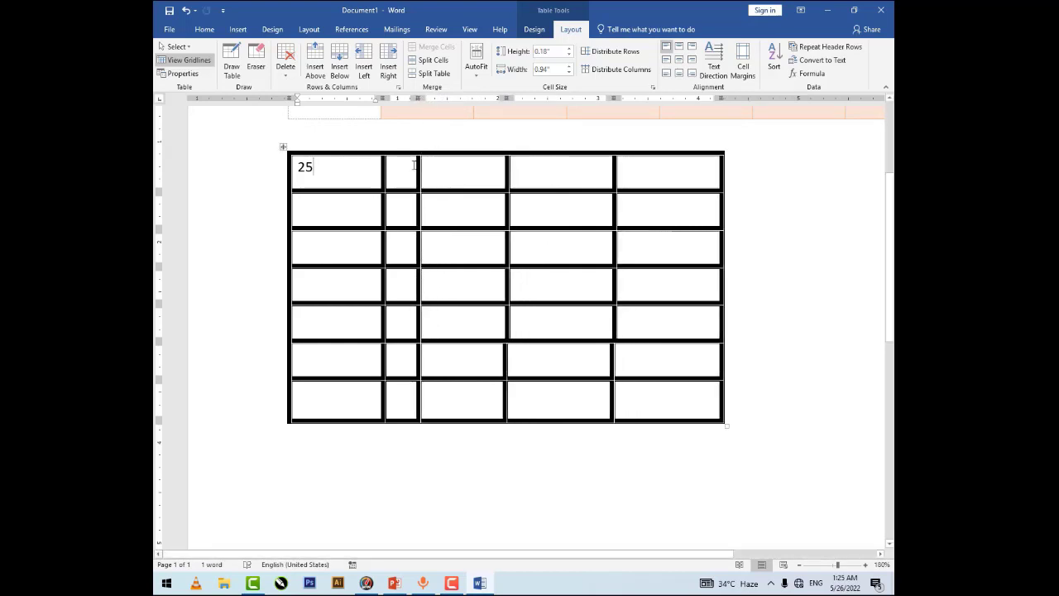
pyautogui.moveTo(356, 170)
pyautogui.mouseDown()
pyautogui.moveTo(463, 285)
pyautogui.moveTo(623, 399)
pyautogui.mouseUp()
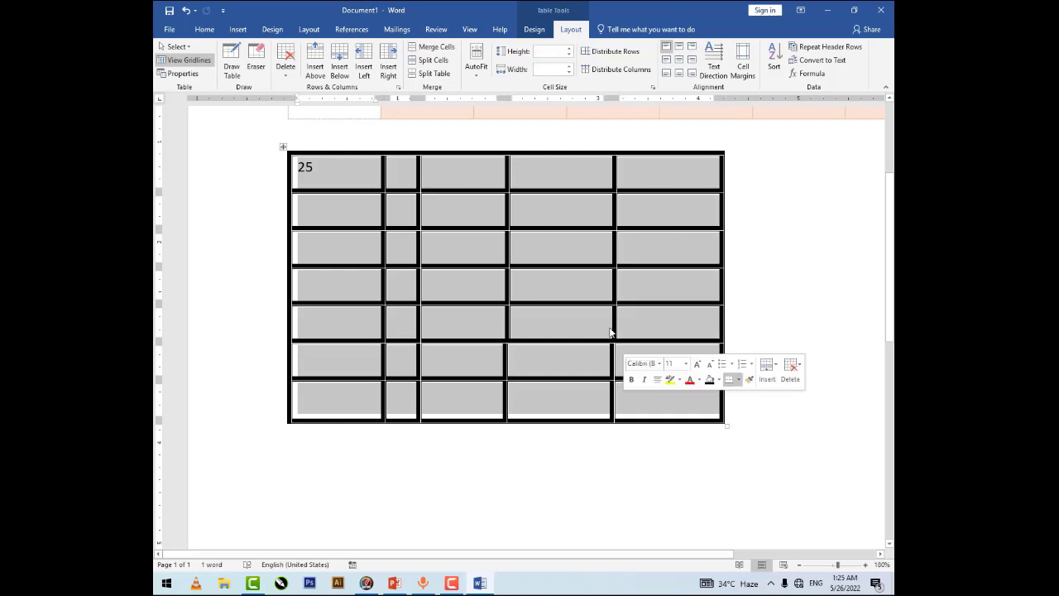
pyautogui.click(619, 69)
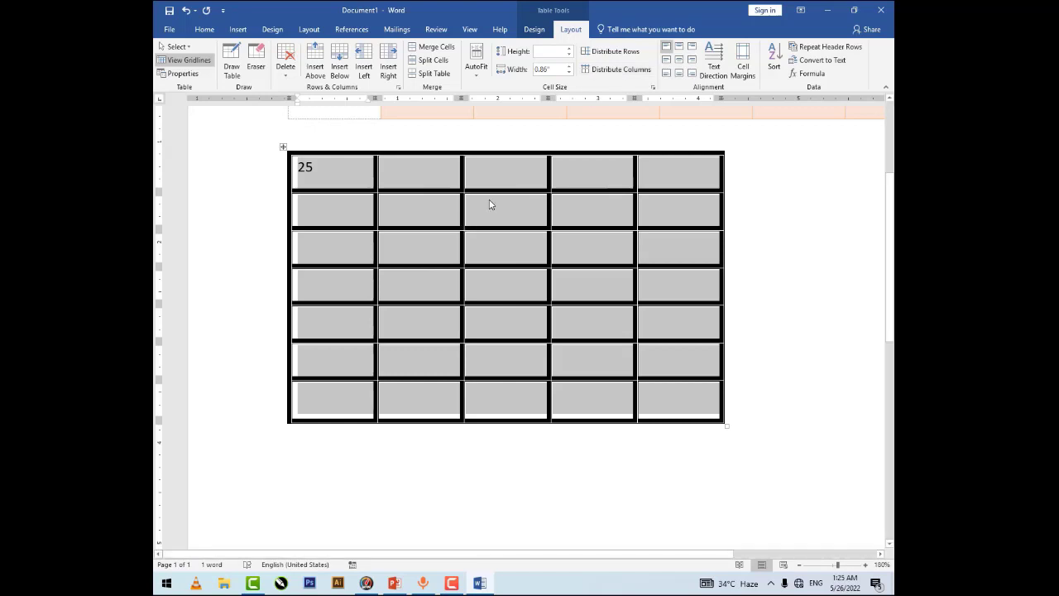
# Step: Increase the second row's height to about 0.97" and distribute all rows of the lower table evenly
pyautogui.moveTo(160, 227); pyautogui.dragTo(162, 208)
pyautogui.click(332, 217)
pyautogui.moveTo(333, 215); pyautogui.dragTo(338, 209)
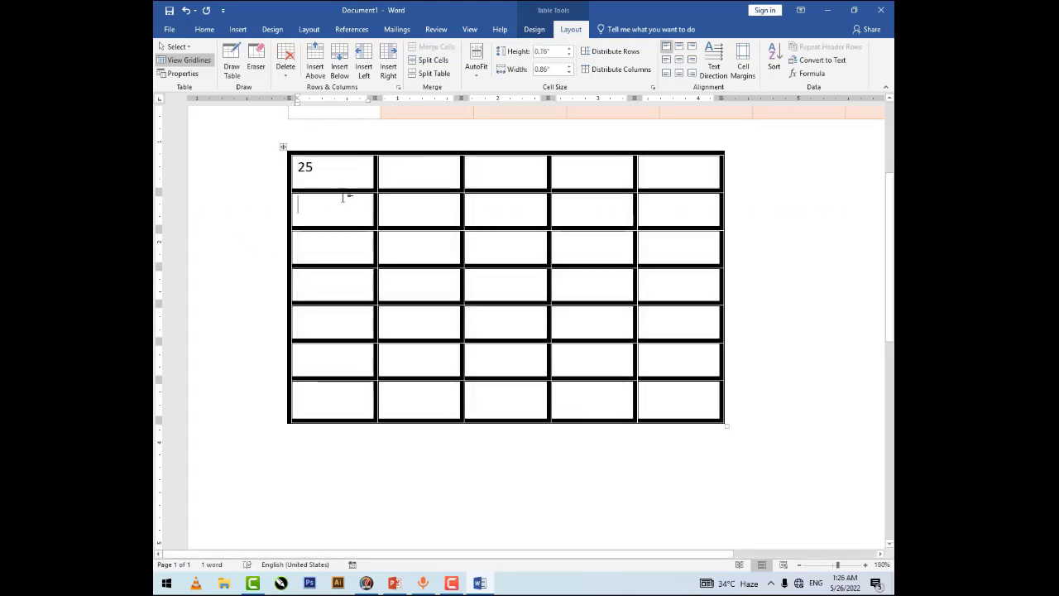
pyautogui.click(344, 223)
pyautogui.moveTo(340, 226); pyautogui.dragTo(340, 292)
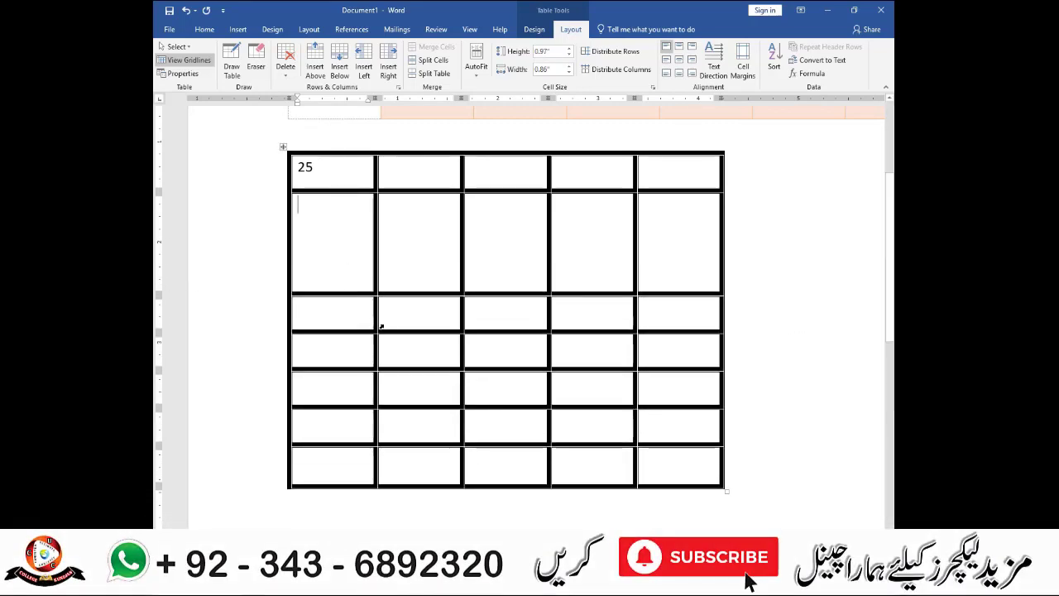
pyautogui.moveTo(349, 168); pyautogui.dragTo(661, 453)
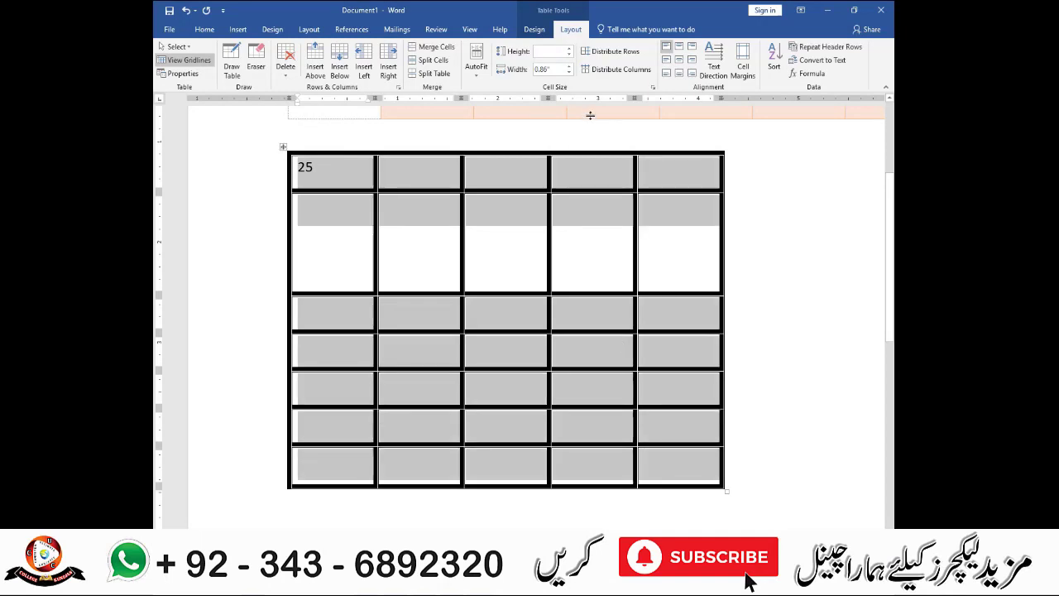
pyautogui.click(616, 53)
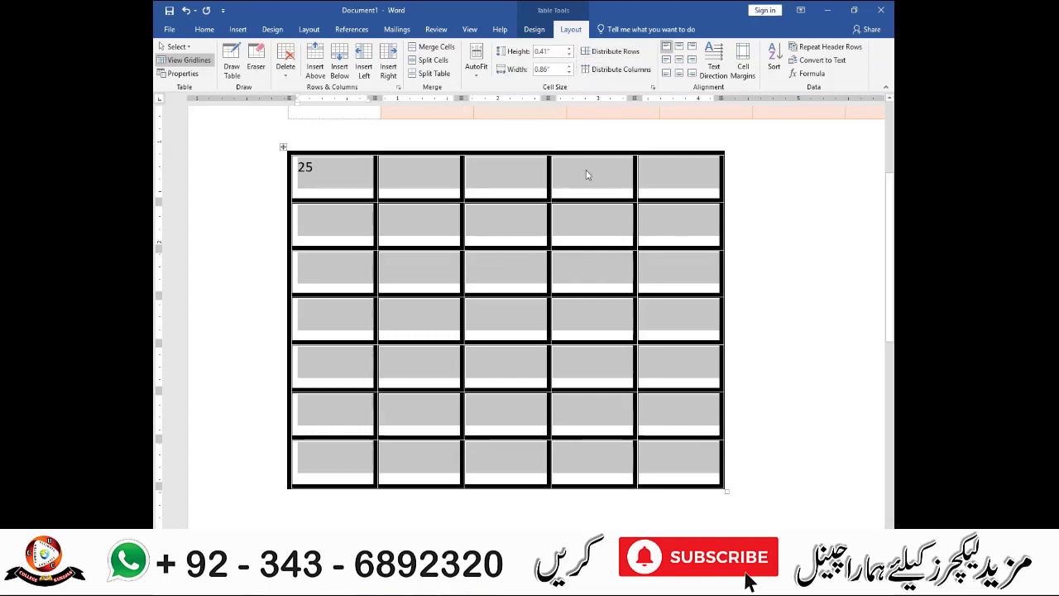
# Step: Enlarge the first row to about 1.16" high and try several cell alignments for the 25, ending with top left
pyautogui.click(406, 188)
pyautogui.moveTo(323, 205); pyautogui.dragTo(326, 274)
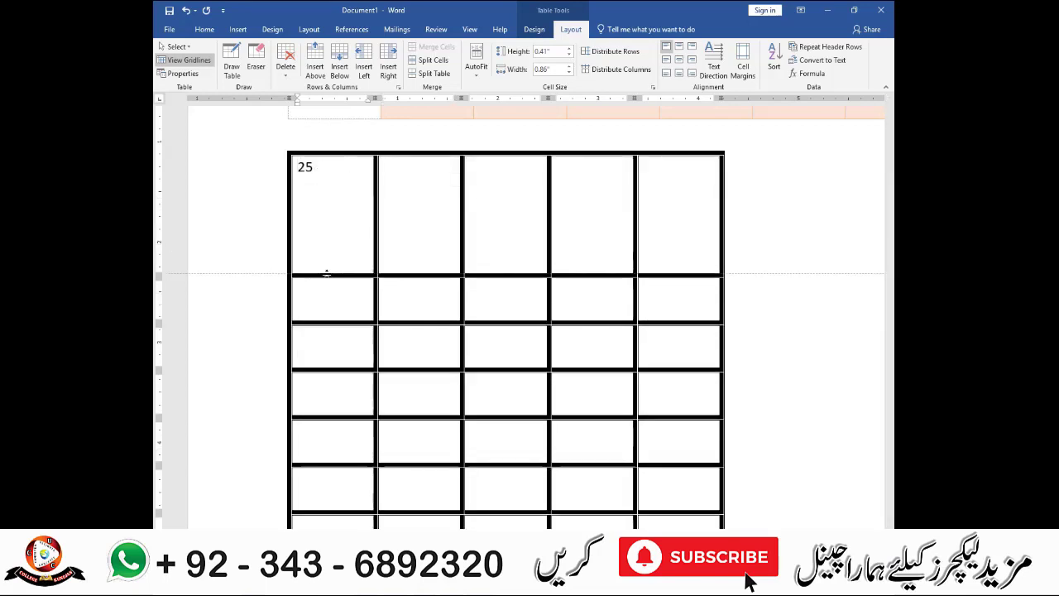
pyautogui.doubleClick(301, 170)
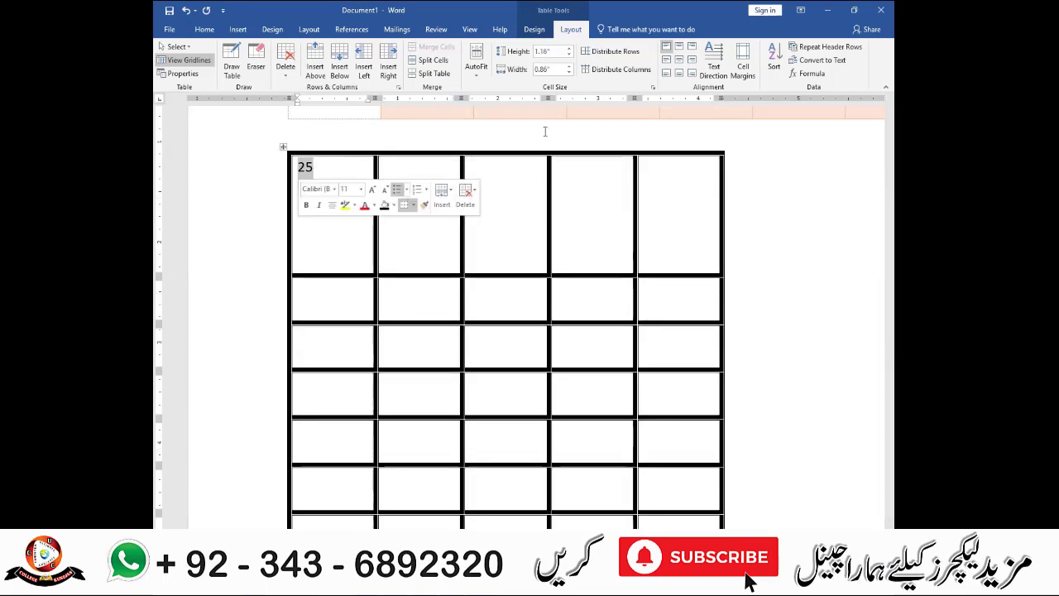
pyautogui.click(686, 74)
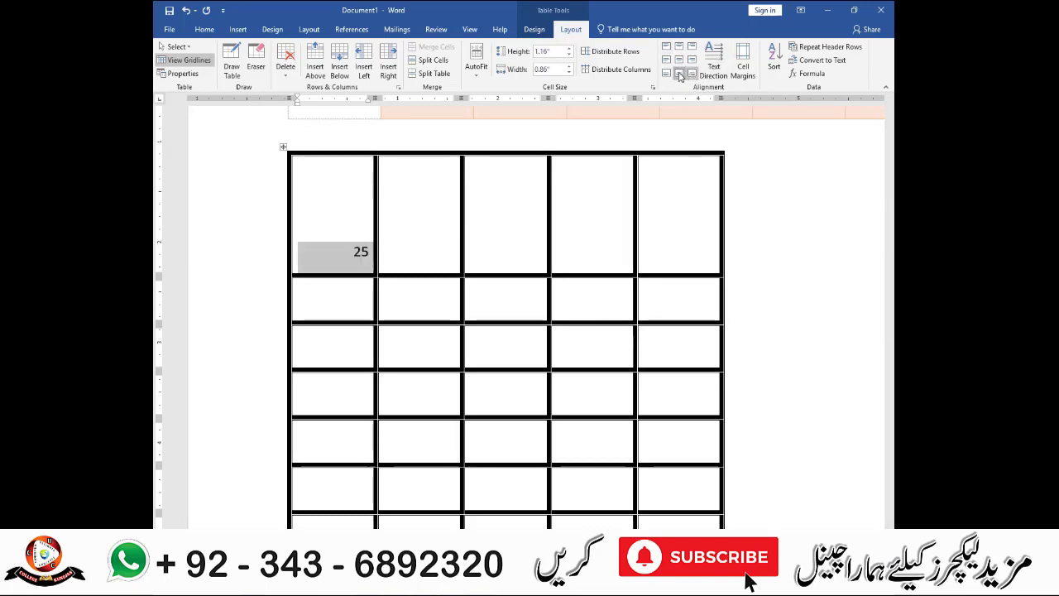
pyautogui.click(665, 74)
pyautogui.click(666, 60)
pyautogui.click(665, 48)
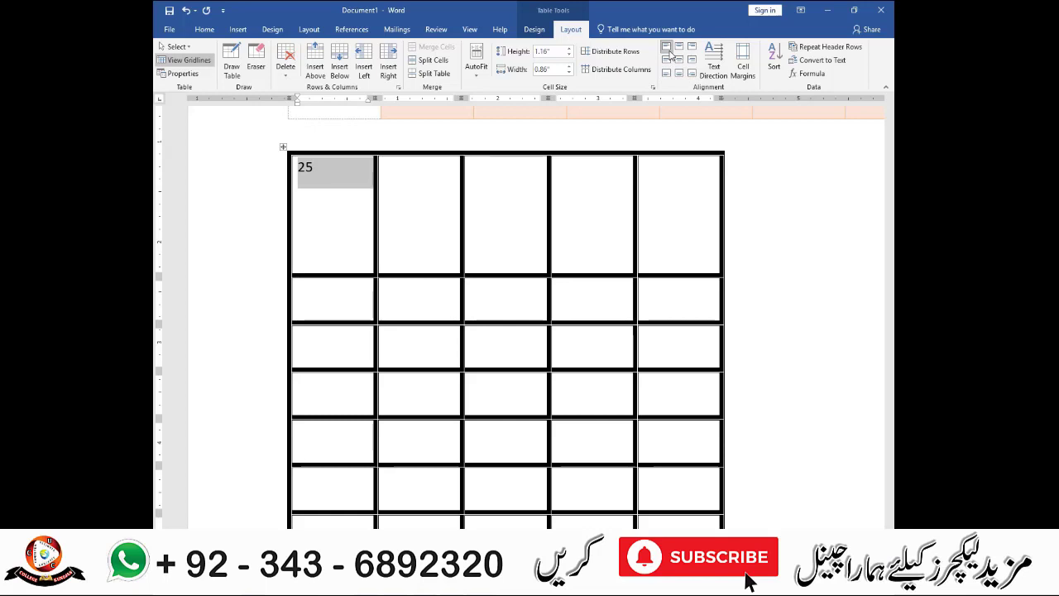
pyautogui.click(678, 48)
pyautogui.click(691, 47)
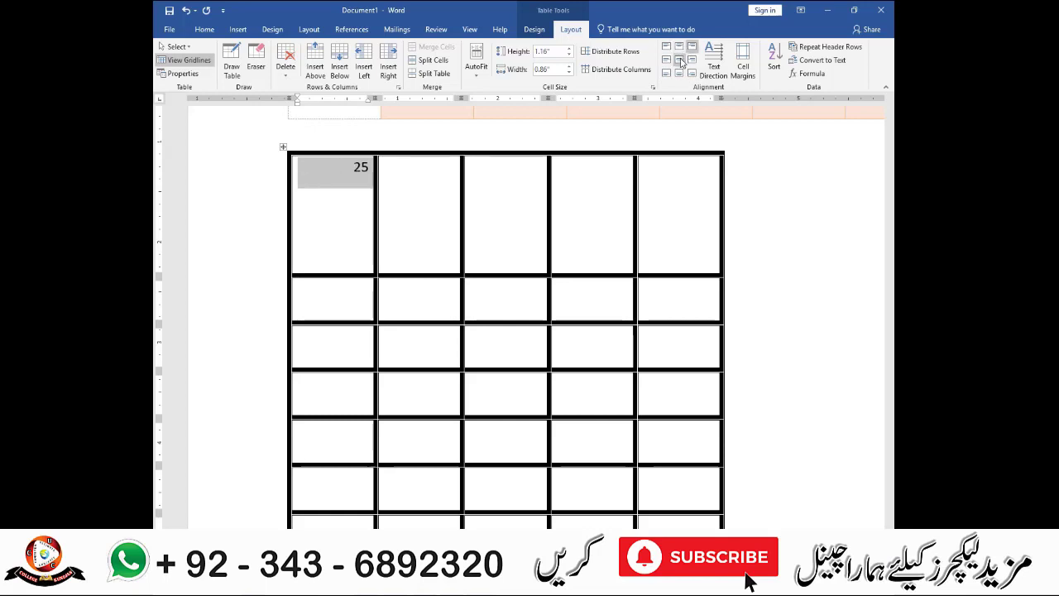
pyautogui.click(679, 60)
pyautogui.click(667, 48)
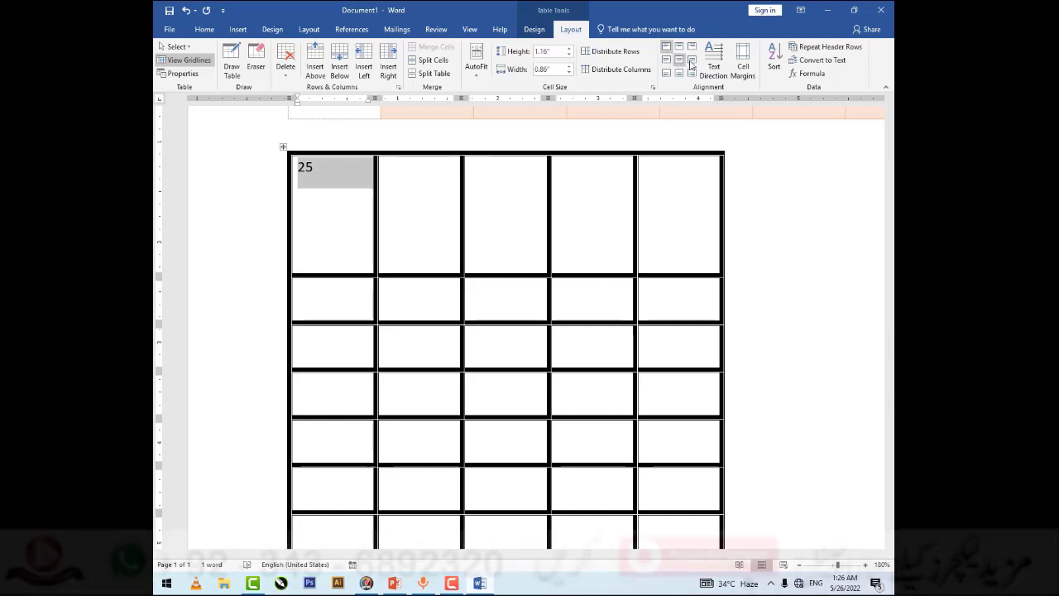
# Step: Rotate the text direction of the 25 through its vertical orientations and back to horizontal
pyautogui.click(713, 73)
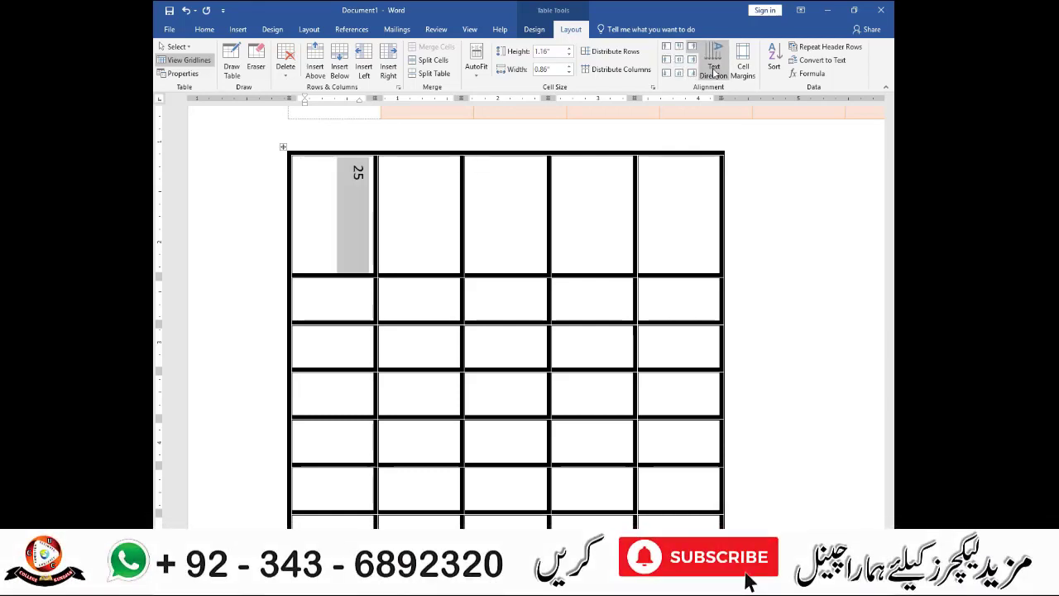
pyautogui.click(713, 73)
pyautogui.click(713, 73)
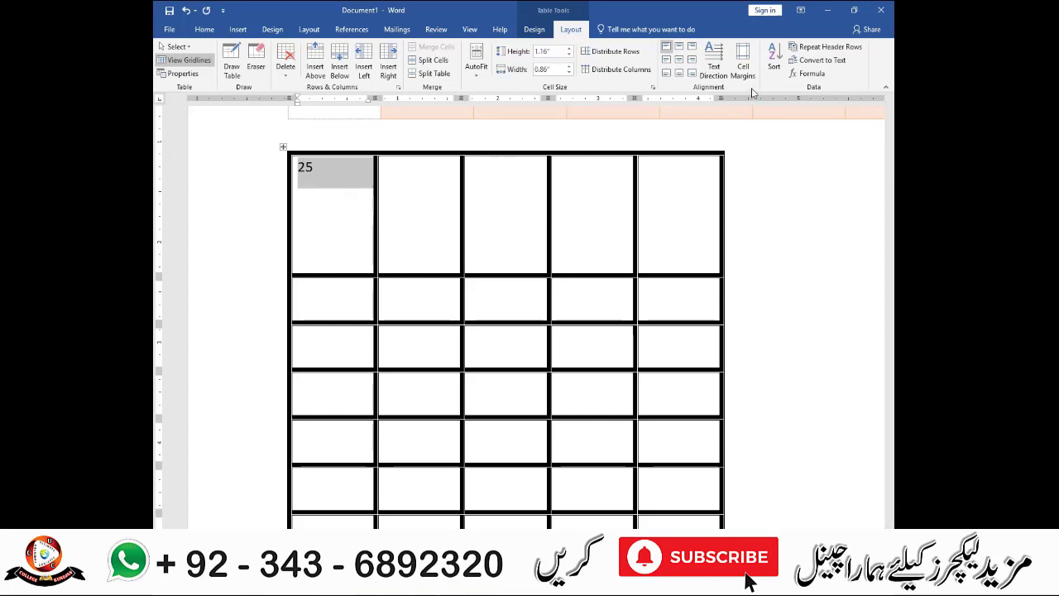
# Step: Increase the lower table's default top cell margin, and undo the margin change
pyautogui.click(743, 65)
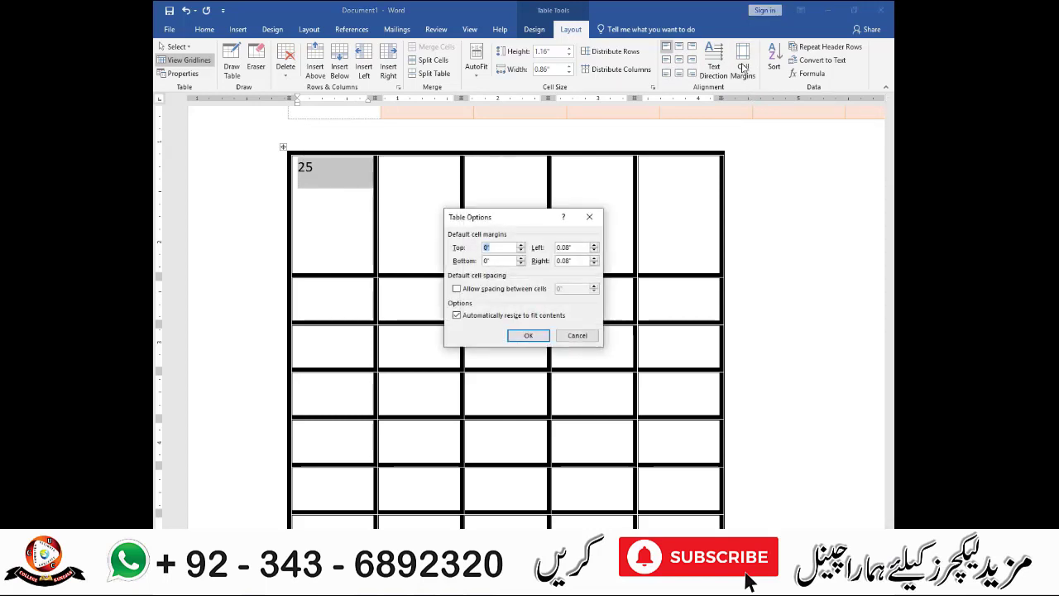
pyautogui.click(521, 245)
pyautogui.click(534, 335)
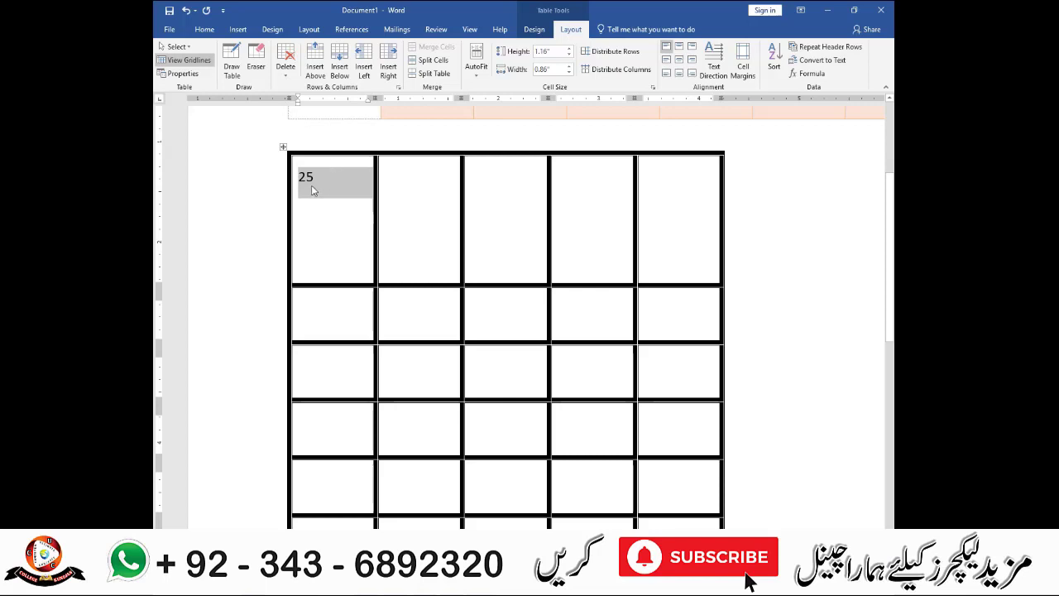
pyautogui.hotkey('ctrl', 'z')
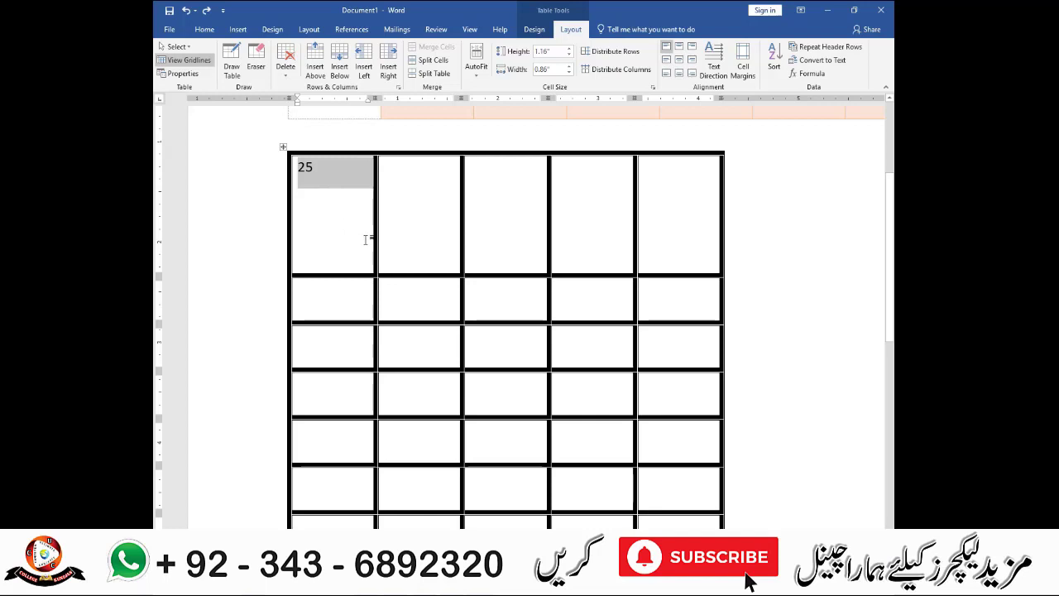
# Step: Enter 54, 65, 84, 75, 55 and 87 down the first column, starting in the second row
pyautogui.scroll(-3, 379, 224)
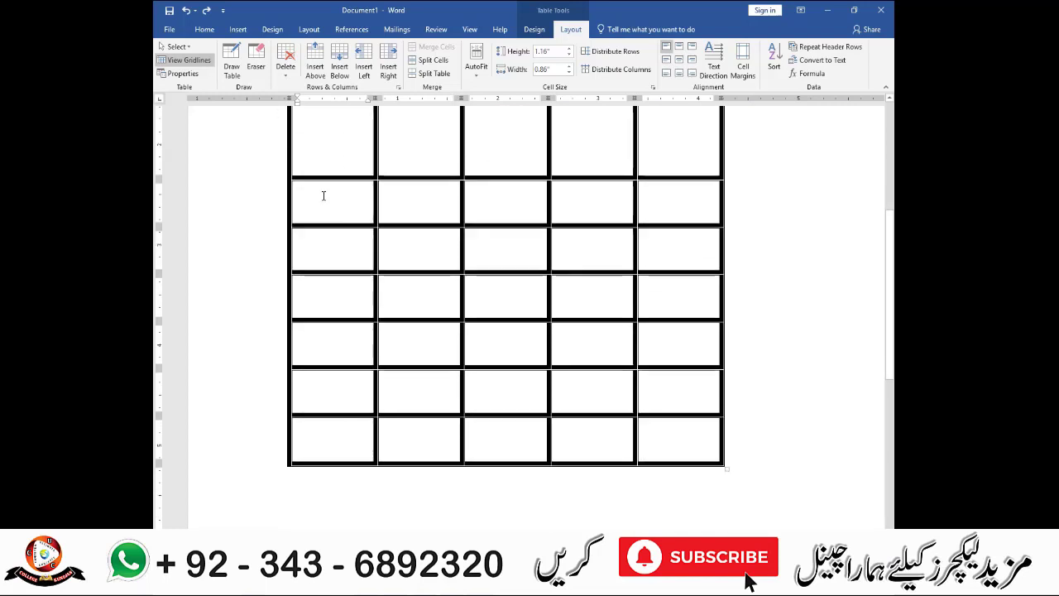
pyautogui.click(323, 195)
pyautogui.write('54')
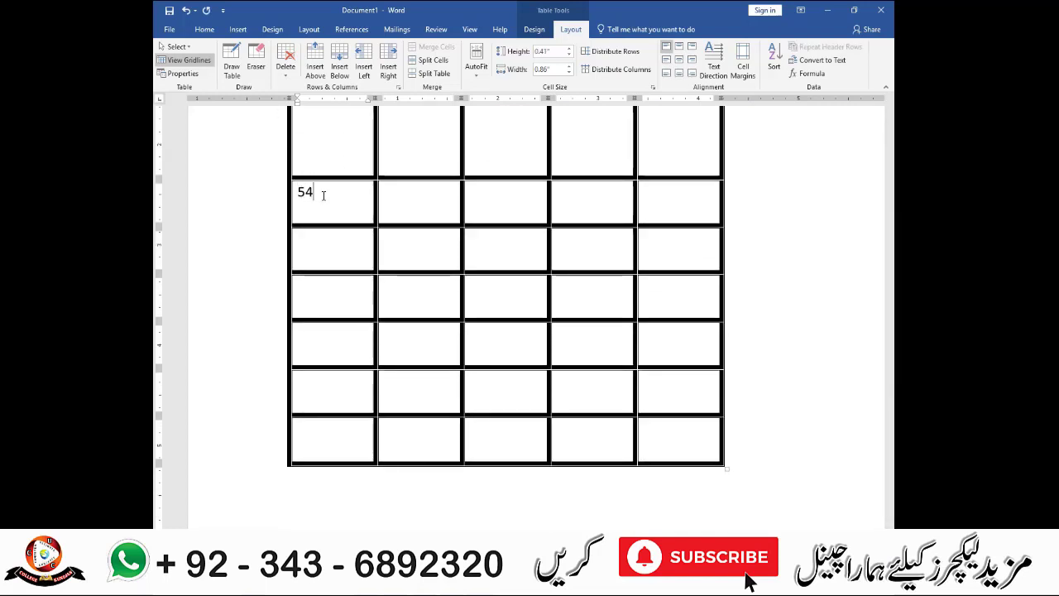
pyautogui.press('Down')
pyautogui.write('65')
pyautogui.press('Down')
pyautogui.write('84')
pyautogui.press('Down')
pyautogui.write('75')
pyautogui.press('Down')
pyautogui.write('55')
pyautogui.press('Down')
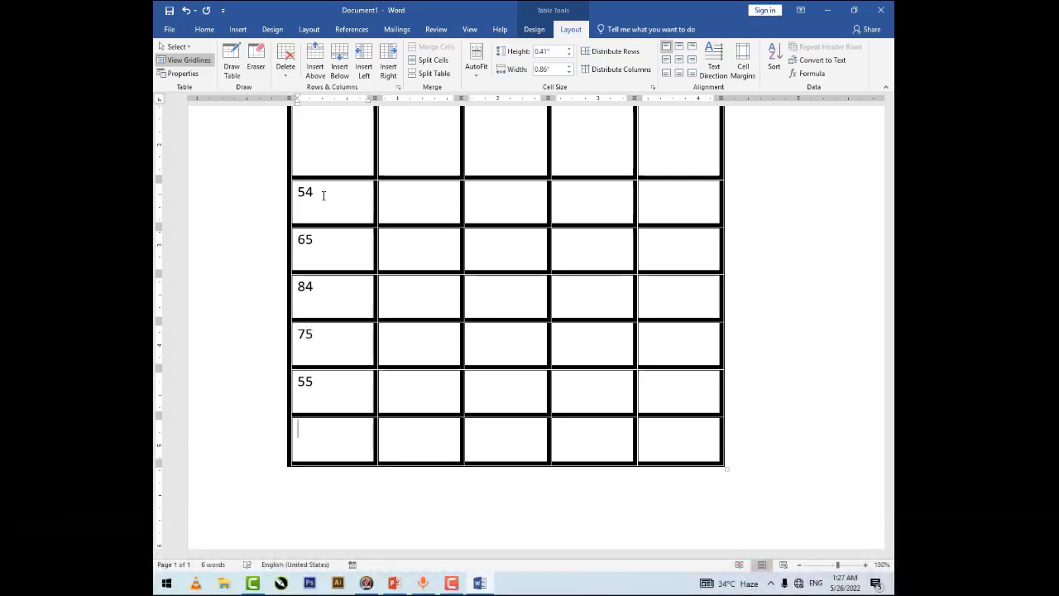
pyautogui.write('87')
# Step: Sort the table rows by Column 1 as numbers in ascending order
pyautogui.scroll(2, 323, 196)
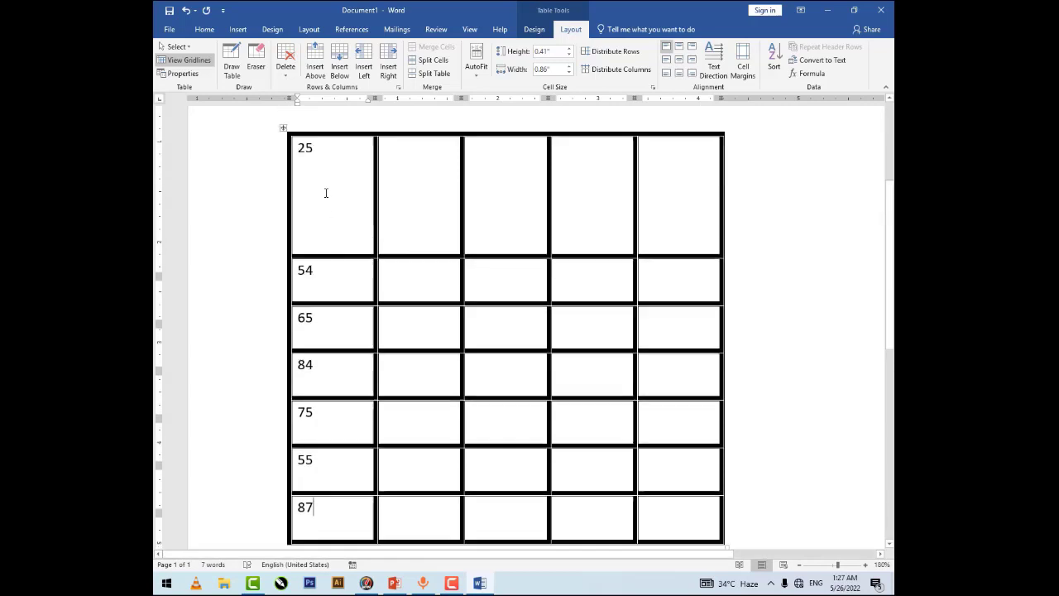
pyautogui.scroll(-2, 346, 291)
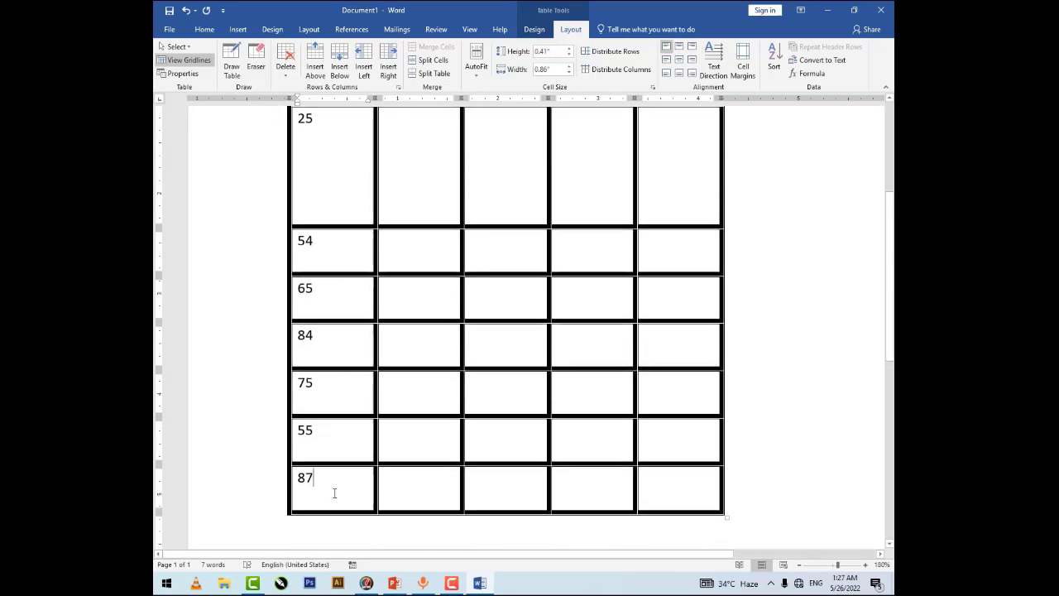
pyautogui.moveTo(327, 484); pyautogui.dragTo(306, 208)
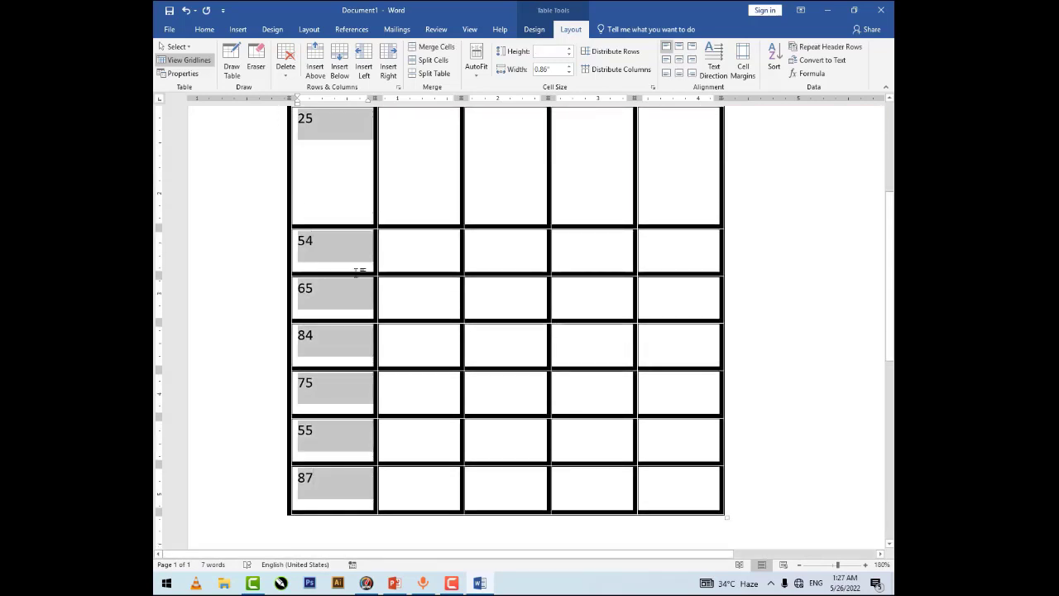
pyautogui.scroll(2, 359, 281)
pyautogui.scroll(2, 359, 296)
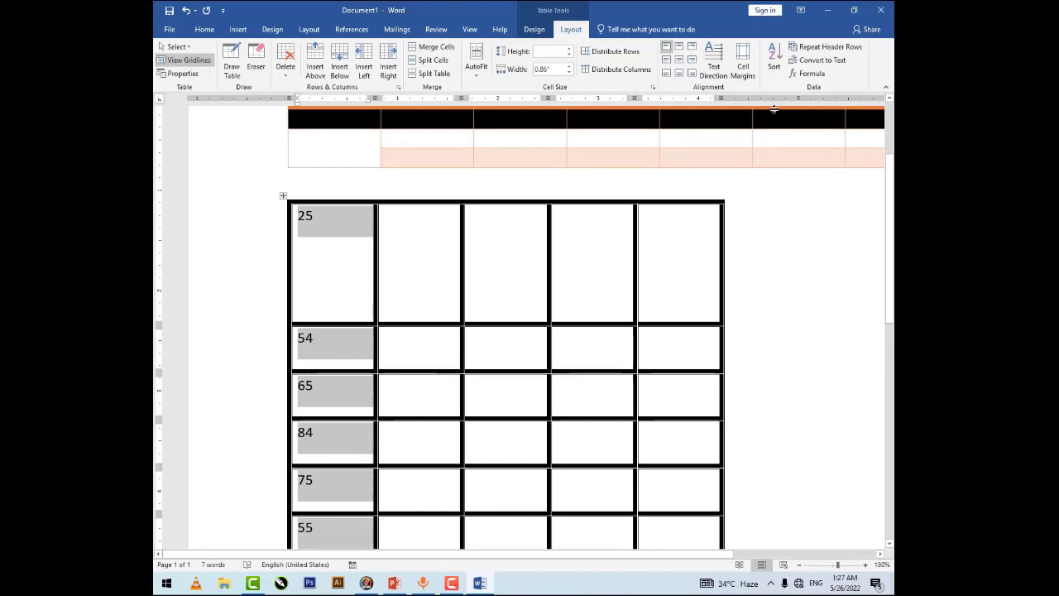
pyautogui.click(773, 65)
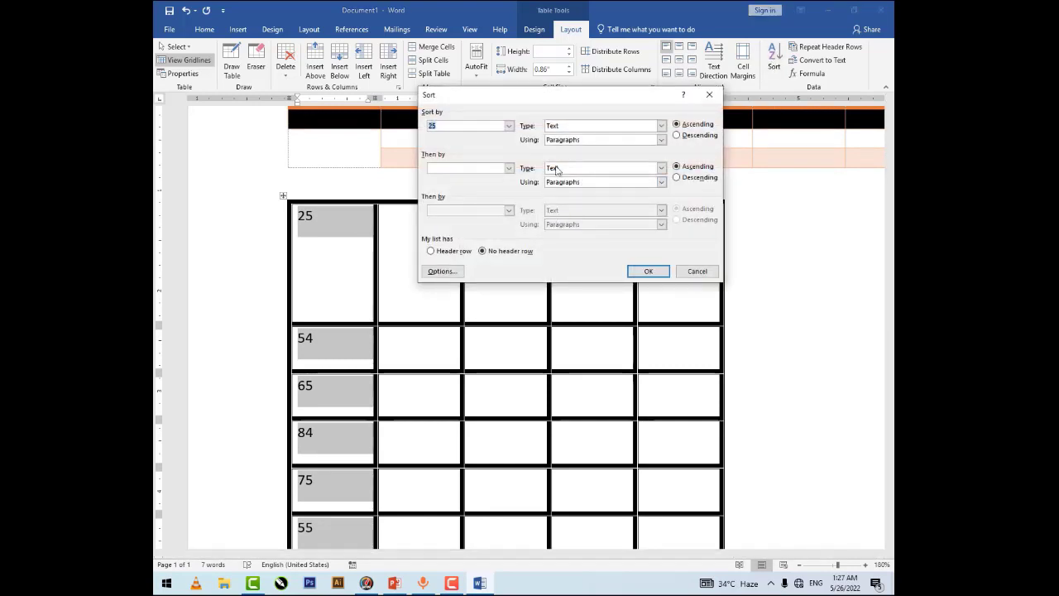
pyautogui.click(508, 125)
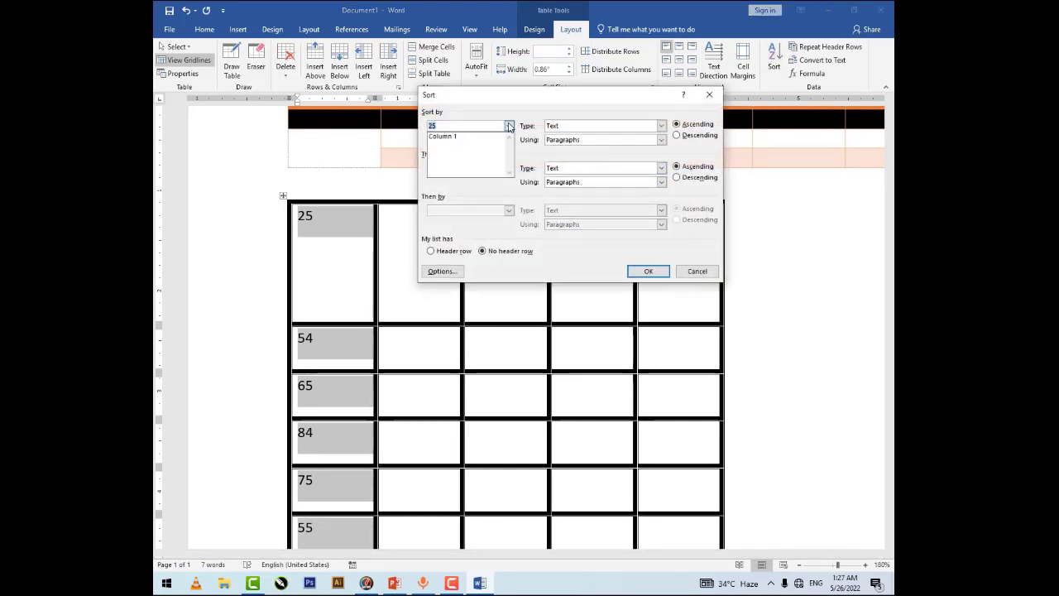
pyautogui.click(470, 136)
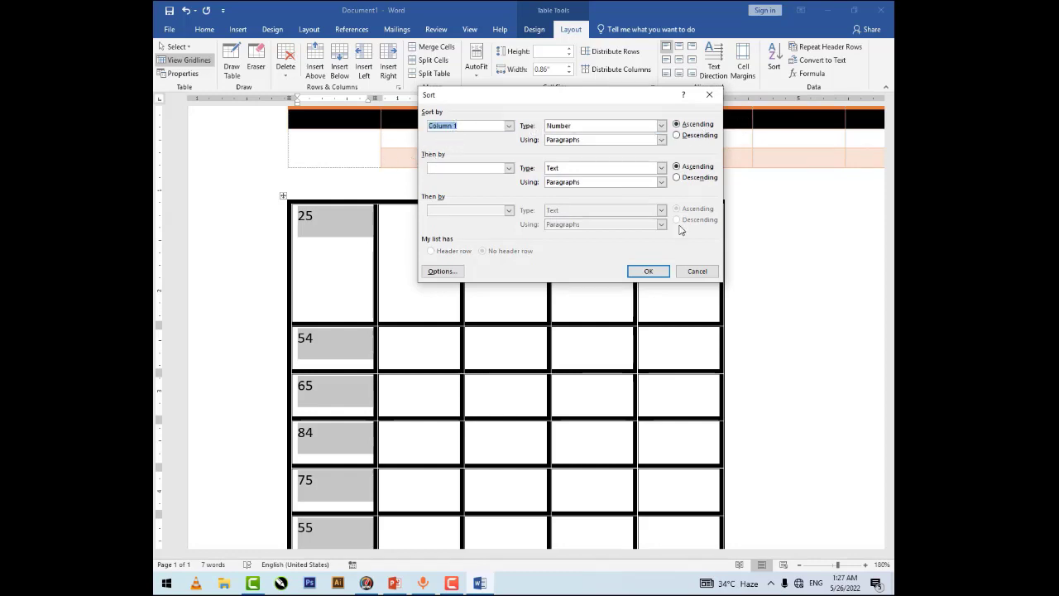
pyautogui.click(663, 272)
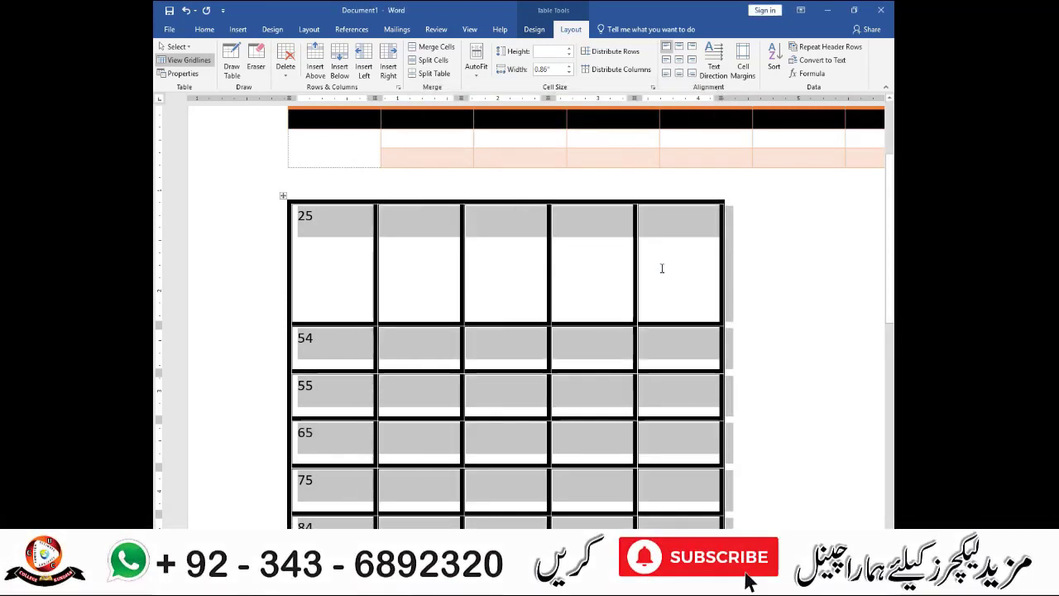
pyautogui.scroll(-4, 385, 290)
pyautogui.scroll(3, 385, 286)
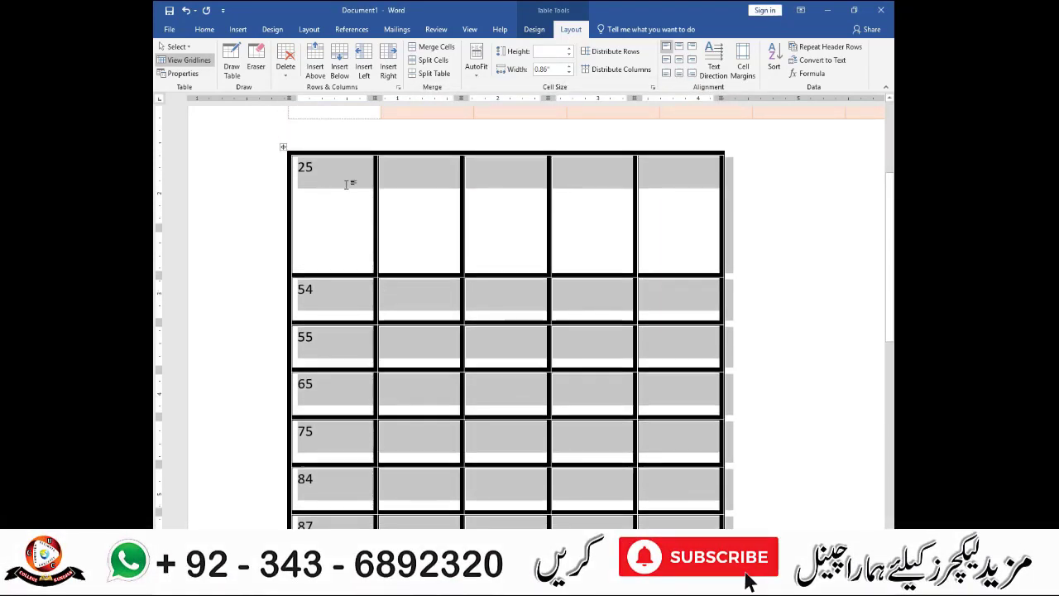
pyautogui.scroll(-3, 349, 182)
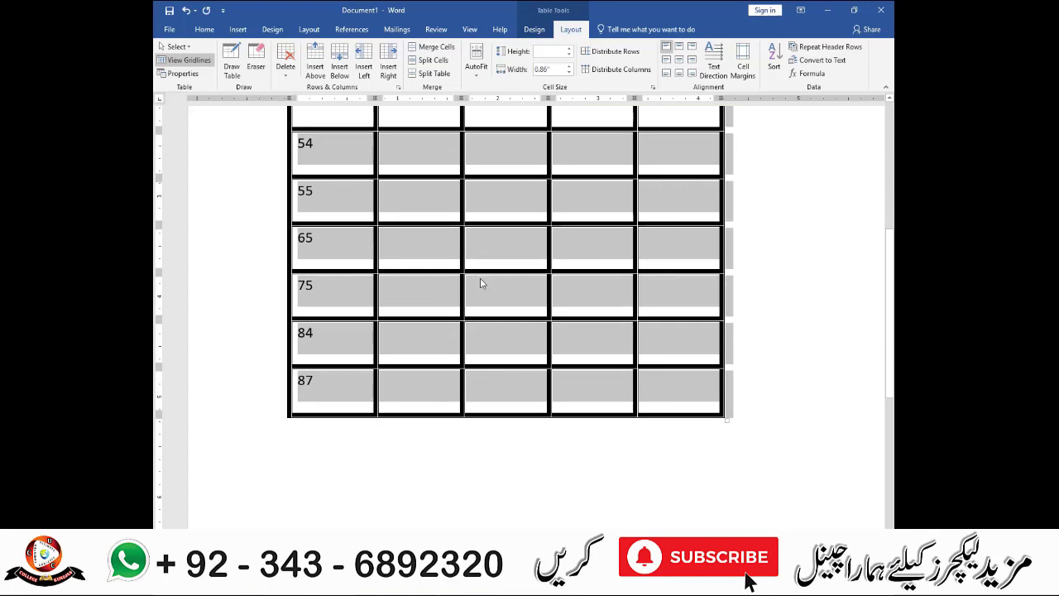
# Step: Sort the table rows by Column 1 as numbers in descending order
pyautogui.scroll(1, 584, 269)
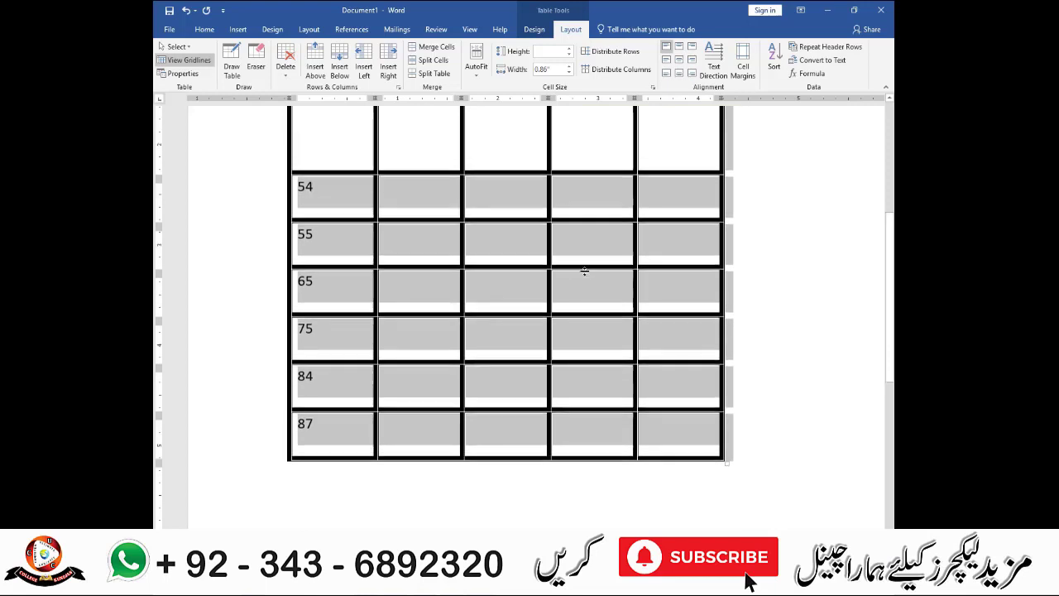
pyautogui.click(774, 59)
pyautogui.click(684, 137)
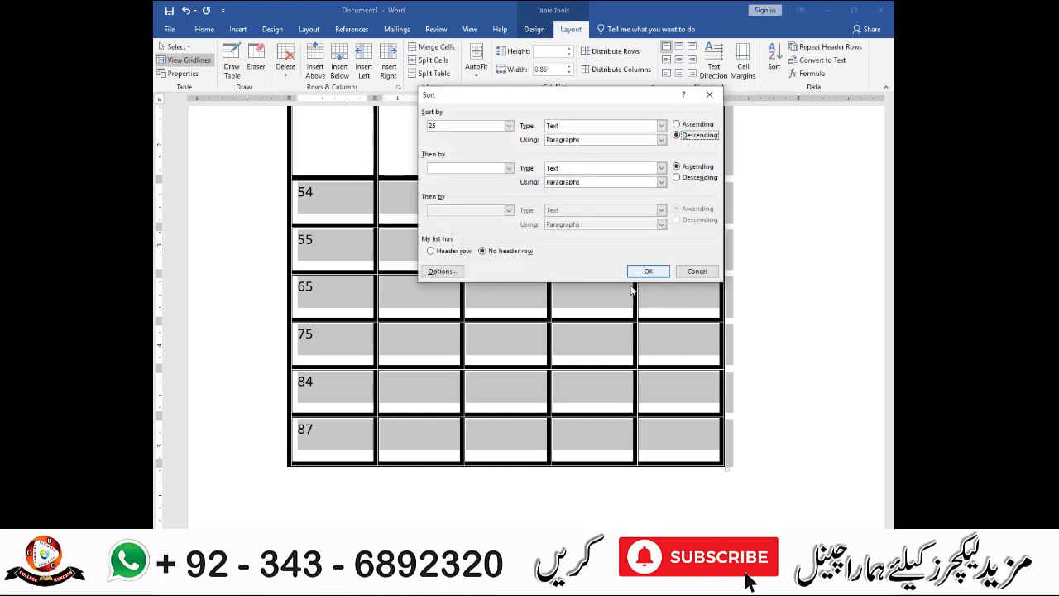
pyautogui.click(644, 273)
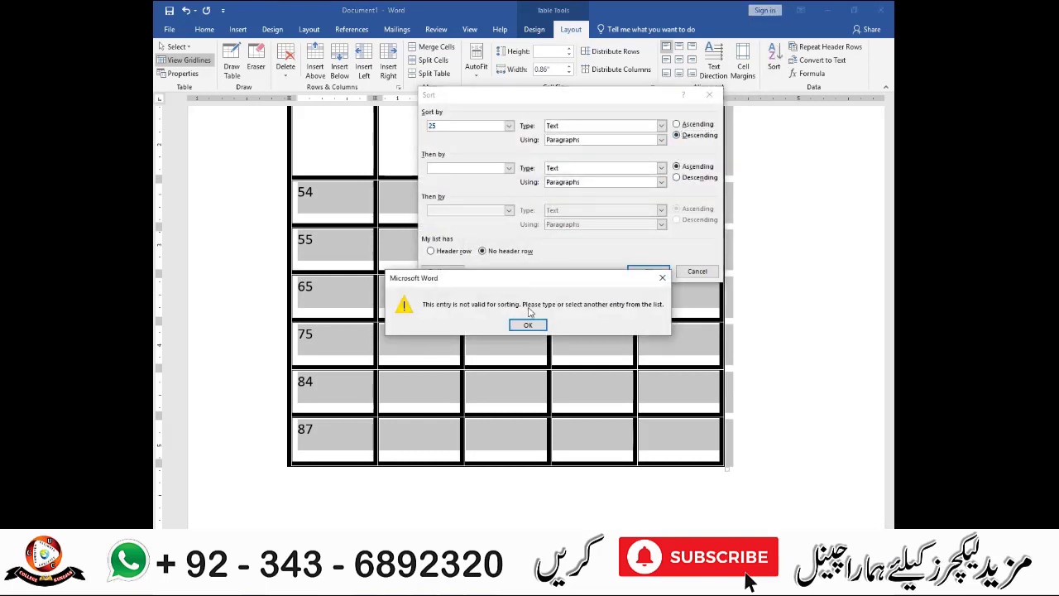
pyautogui.press('Return')
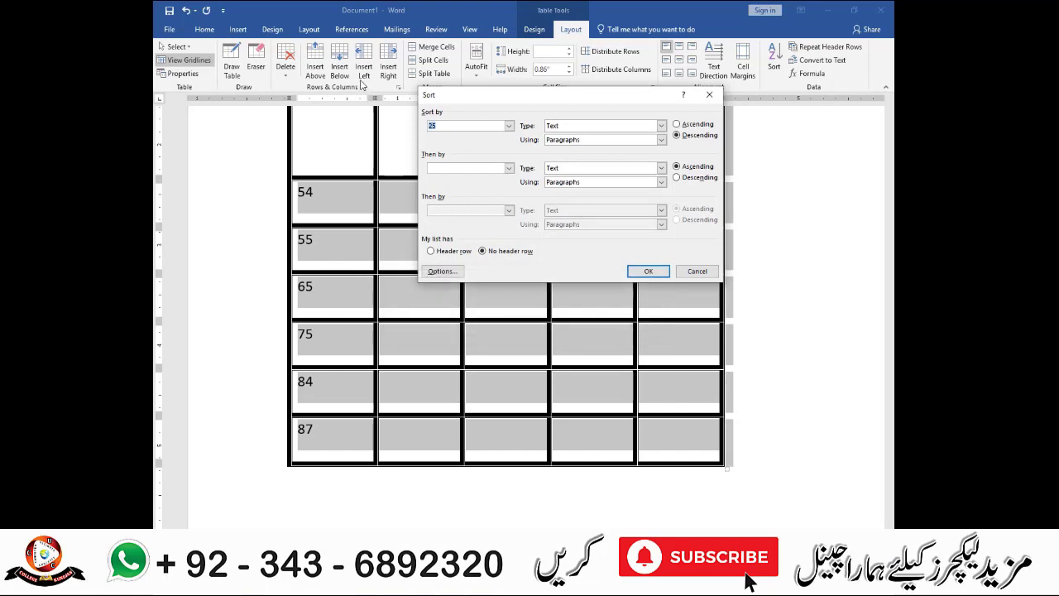
pyautogui.click(509, 127)
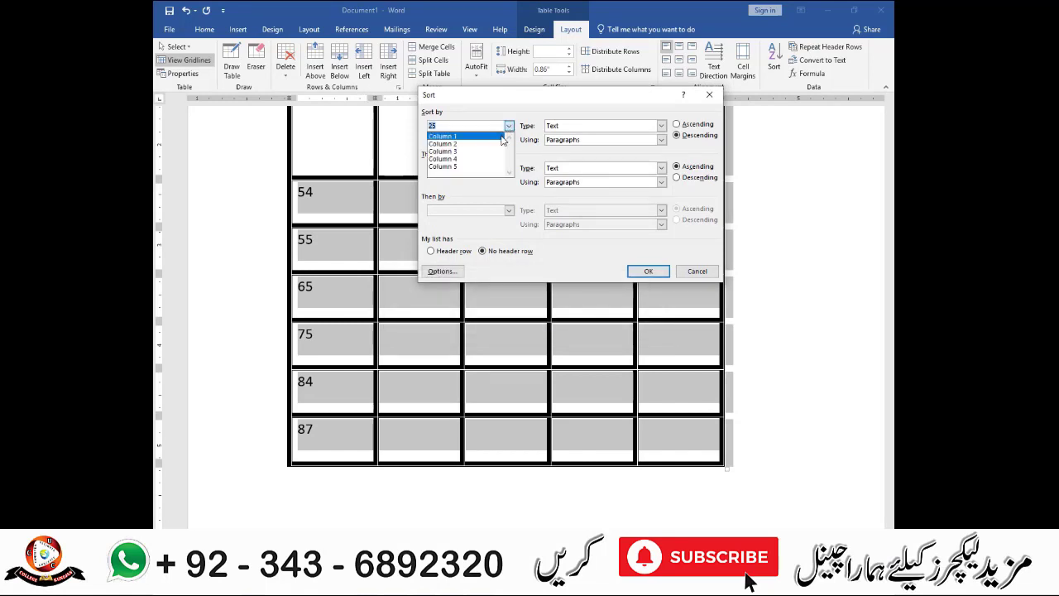
pyautogui.click(502, 137)
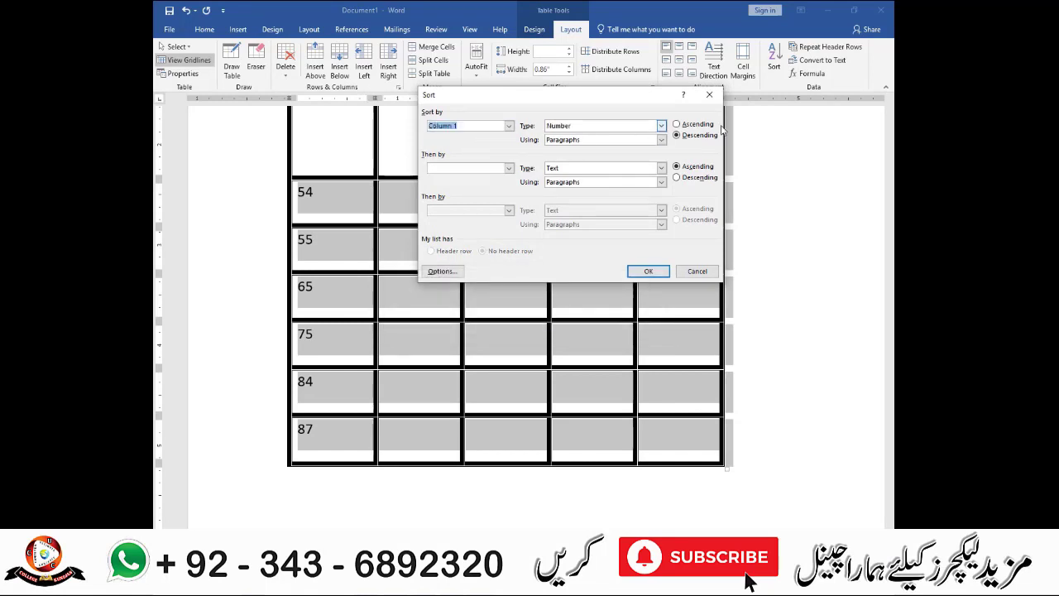
pyautogui.click(648, 271)
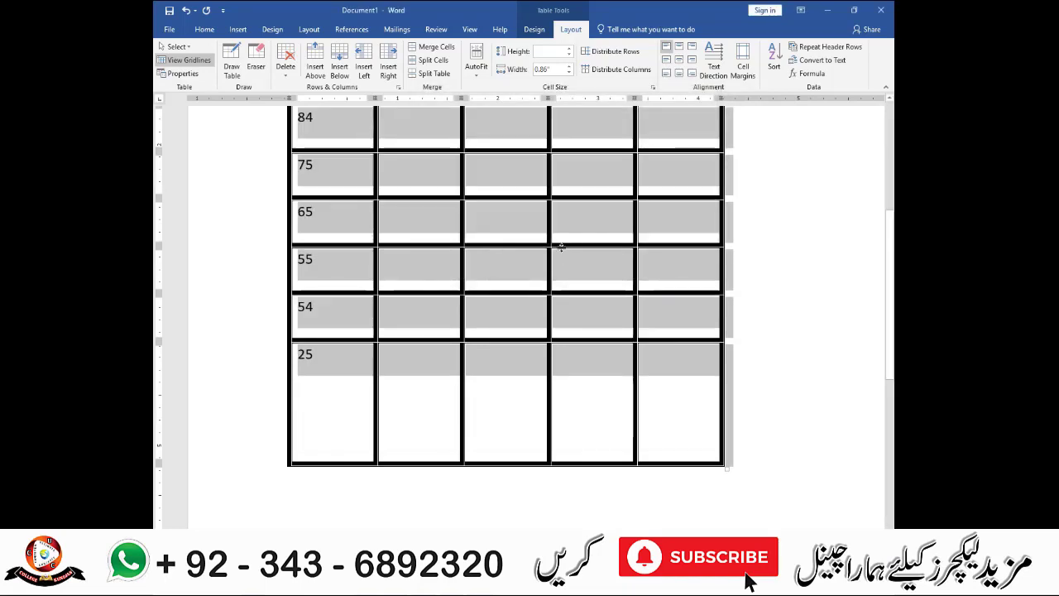
pyautogui.scroll(5, 498, 248)
pyautogui.scroll(-5, 359, 239)
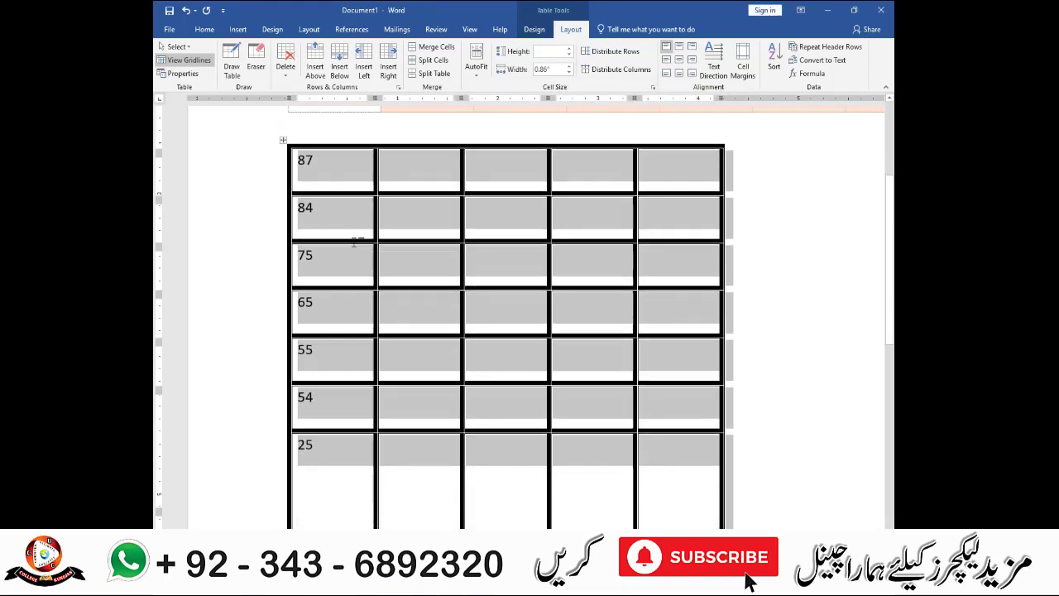